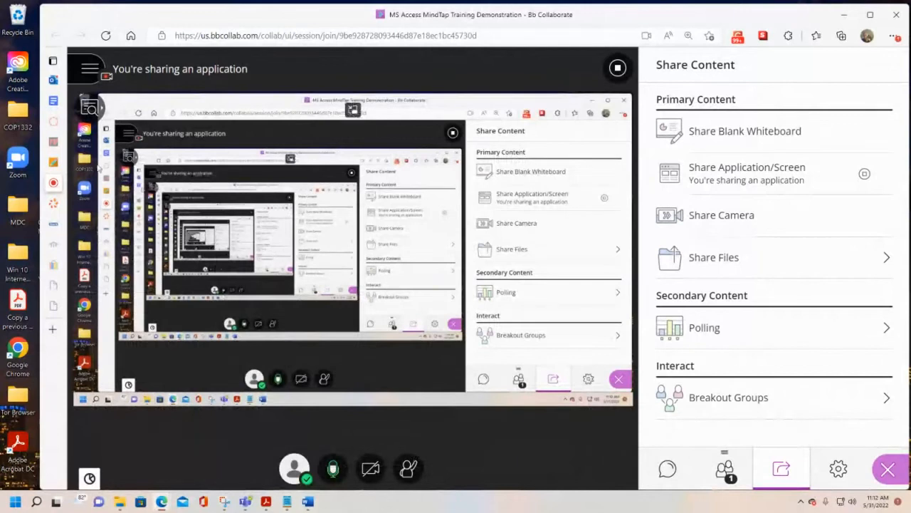
- Switch to the MindTap course and expand the Access folder to show the Access Module 1 activities
left_click(82, 162)
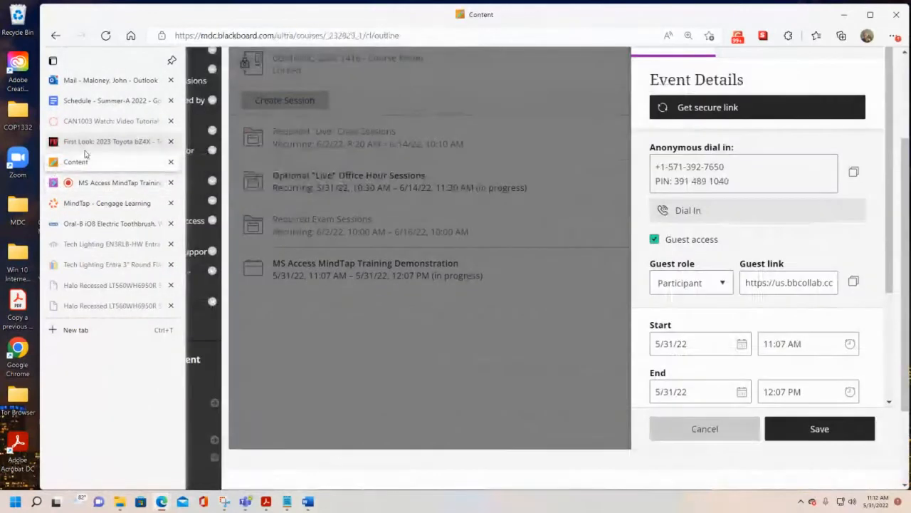
left_click(106, 203)
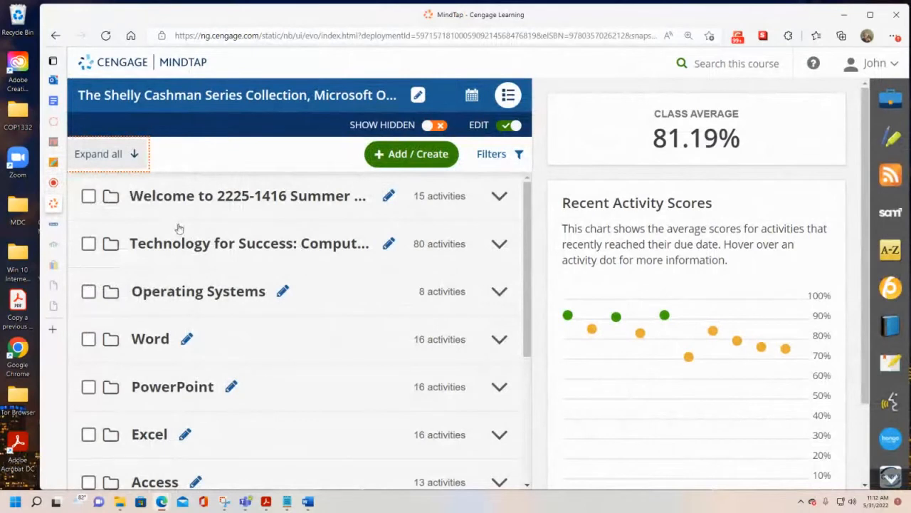
scroll(181, 391, "down", 2)
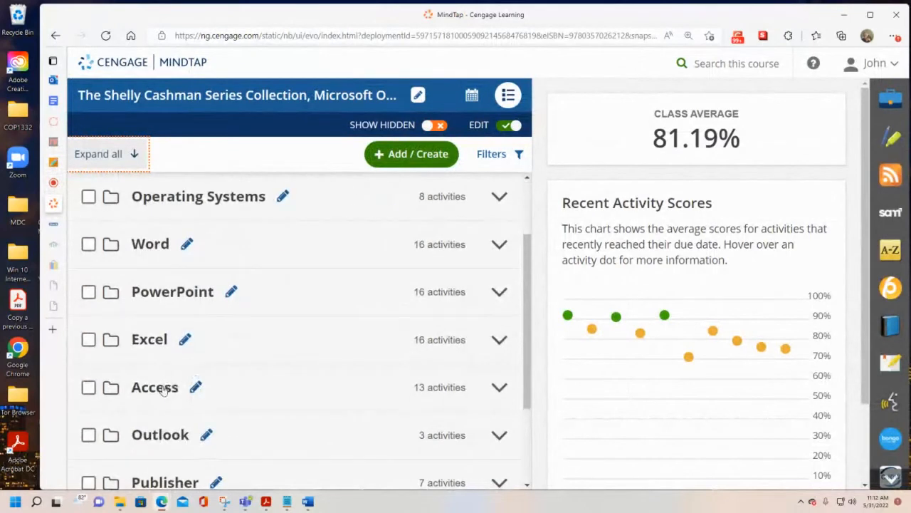
left_click(156, 387)
scroll(257, 388, "down", 3)
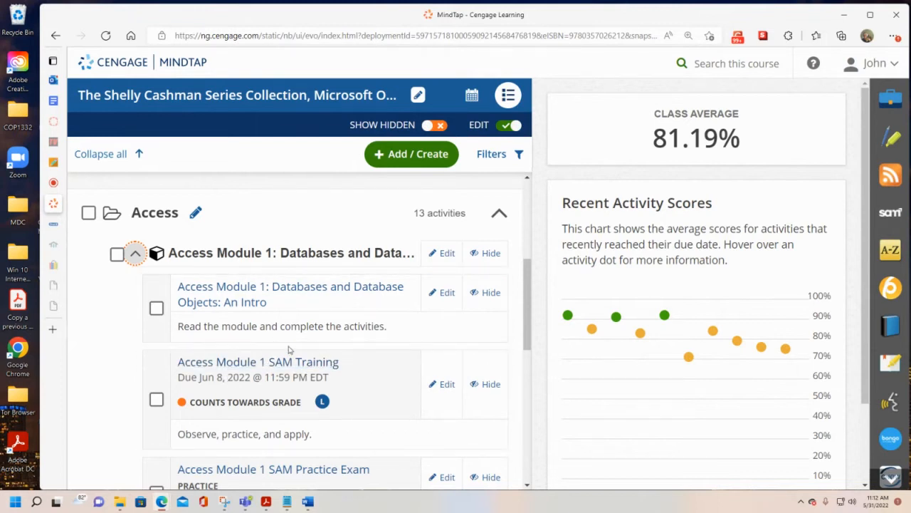
- Start the Access Module 1 SAM Training and maximize its training window
left_click(271, 363)
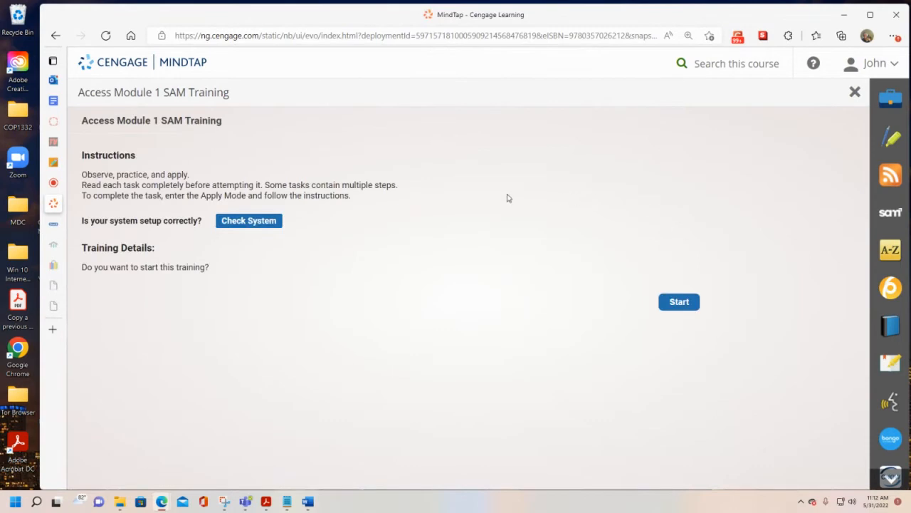
left_click(679, 302)
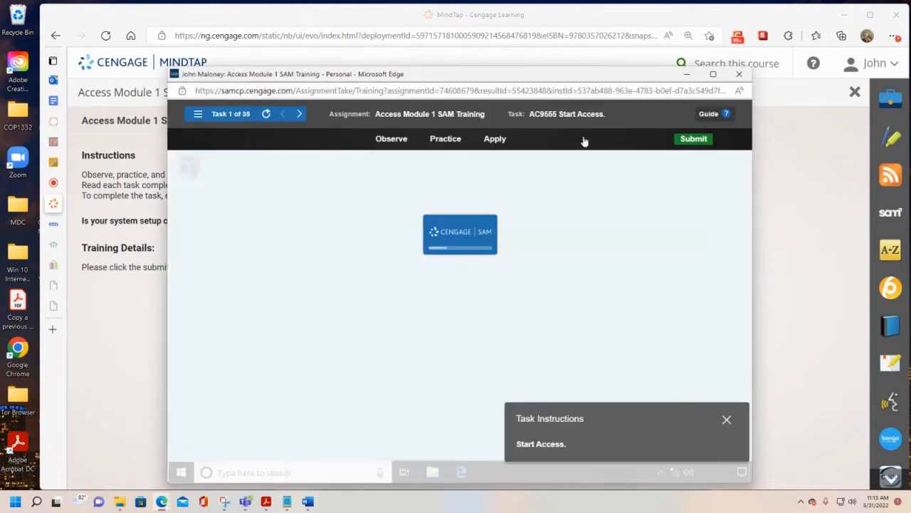
left_click(709, 75)
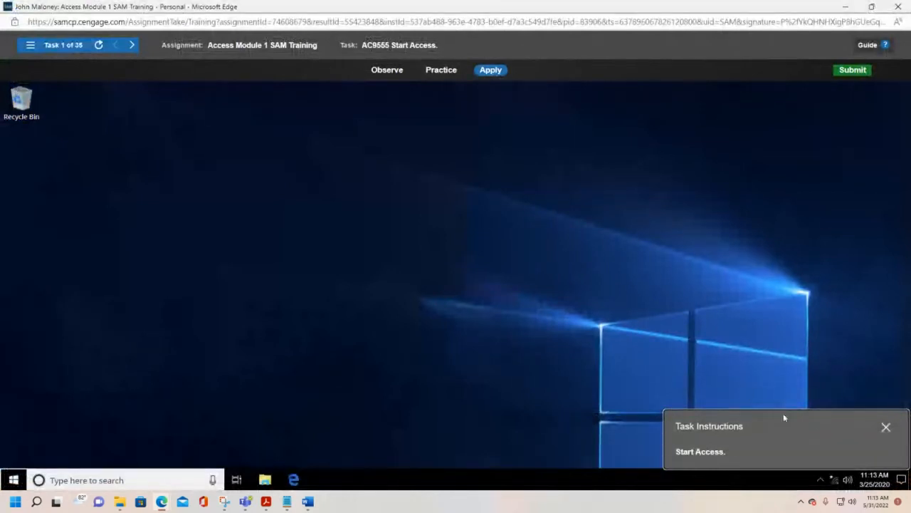
- Launch Access on the simulated desktop to complete the Start Access task
left_click_drag(784, 416, 494, 214)
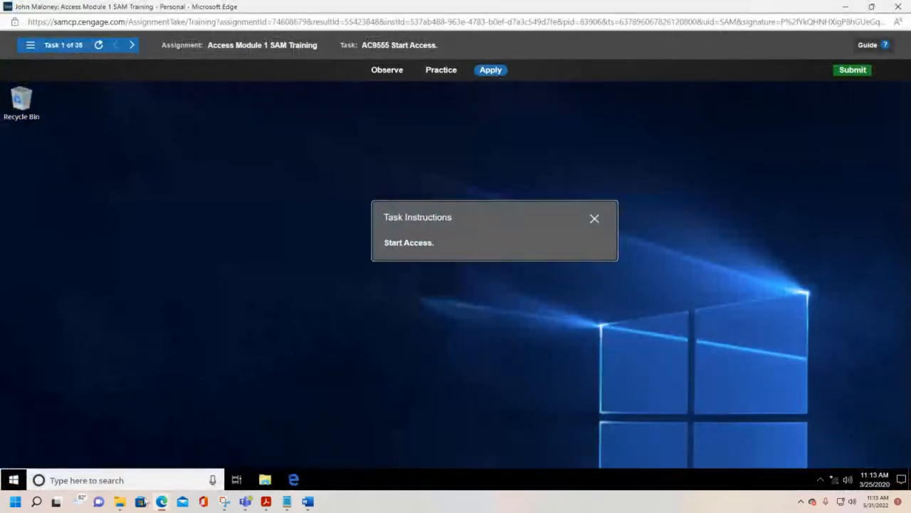
left_click(16, 480)
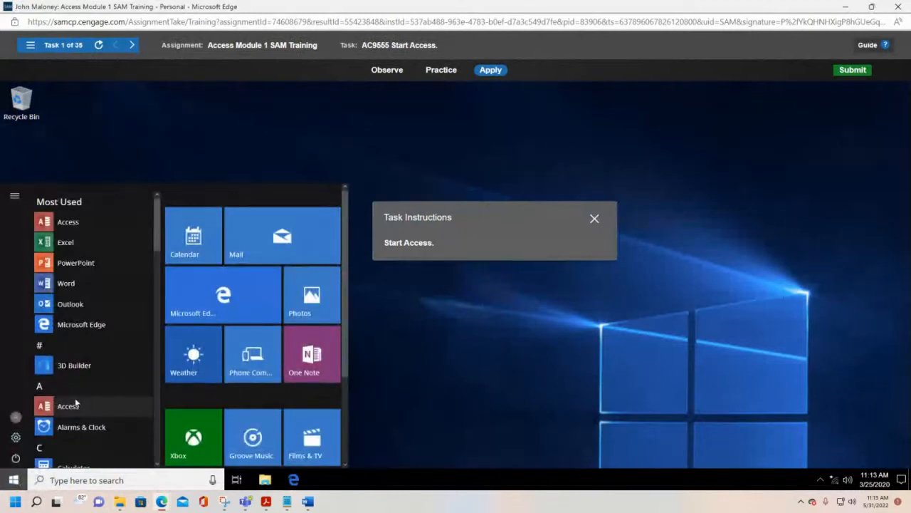
scroll(53, 420, "down", 2)
scroll(48, 420, "up", 1)
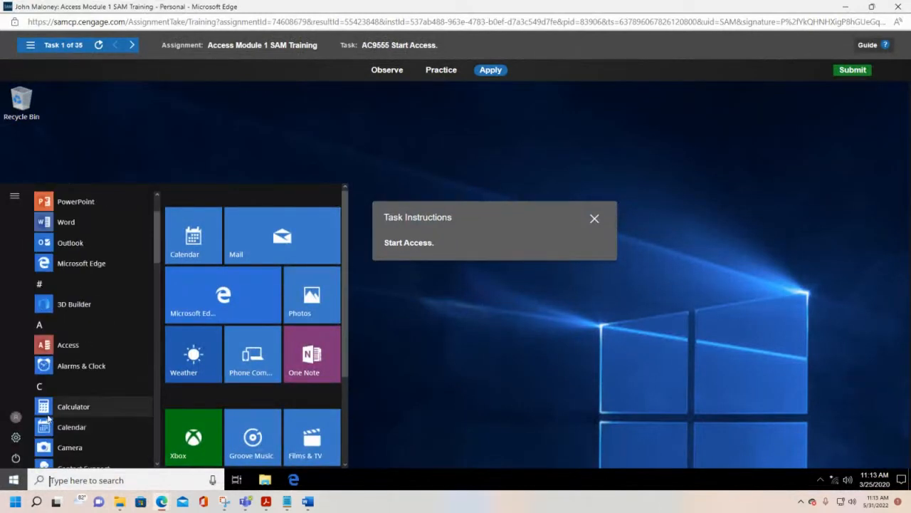
scroll(48, 420, "up", 1)
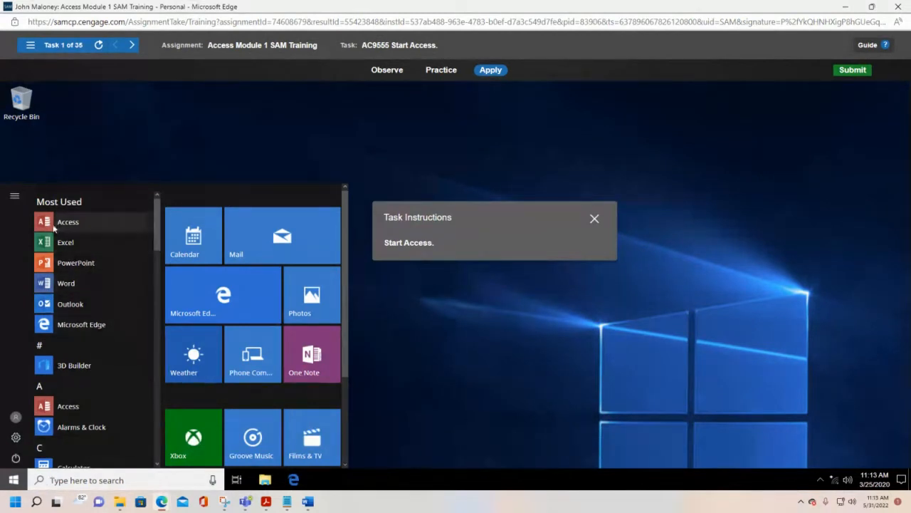
left_click(69, 408)
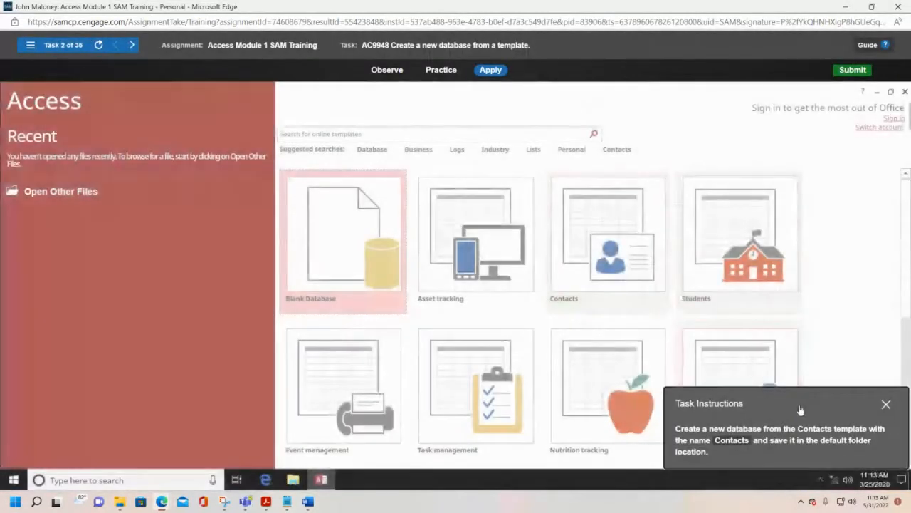
- Create a new database from the Contacts template, naming it Contacts and keeping the default folder location
left_click_drag(800, 411, 724, 198)
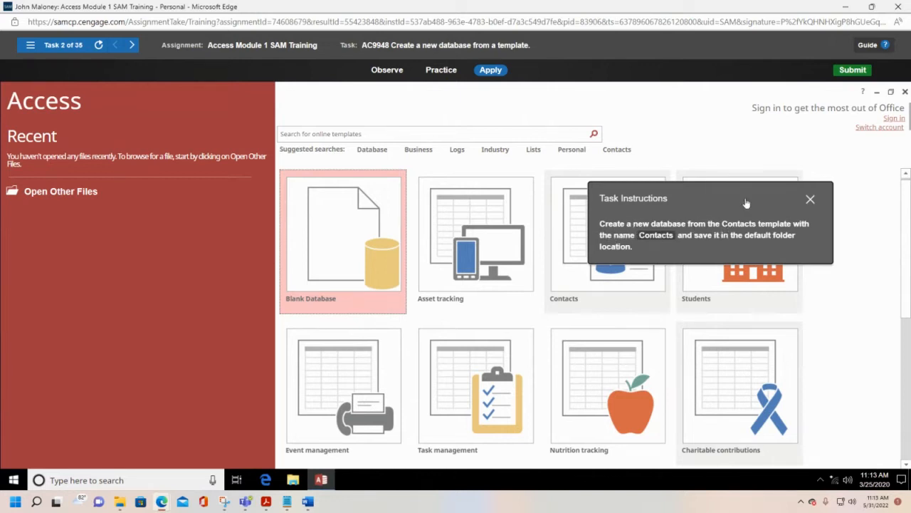
left_click_drag(747, 199, 224, 93)
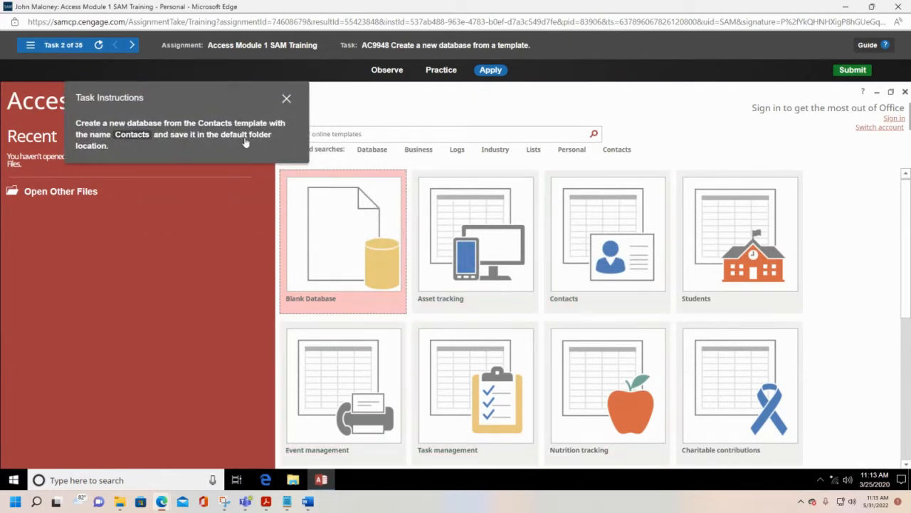
left_click(582, 225)
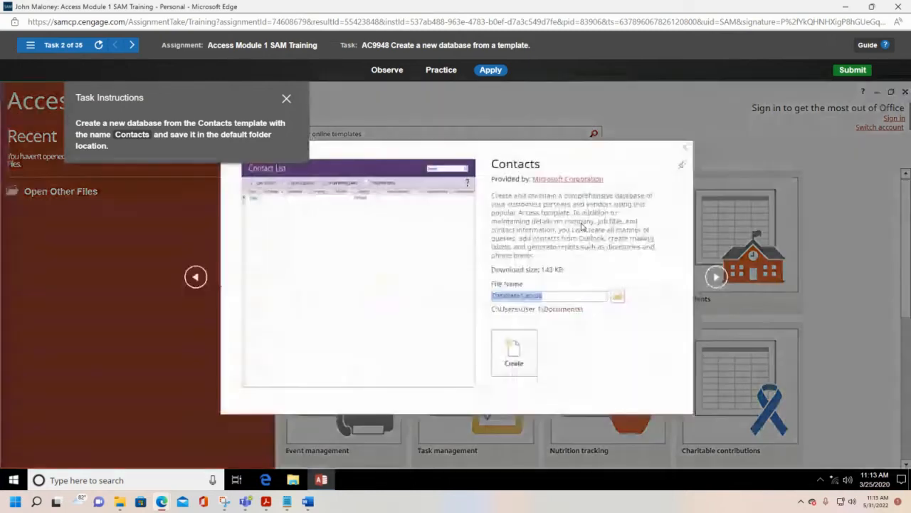
left_click_drag(186, 99, 129, 411)
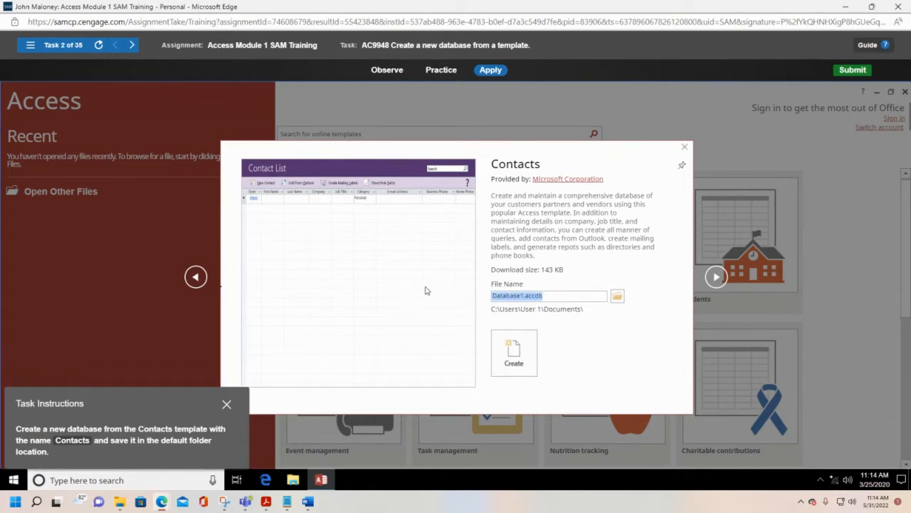
type("Contac")
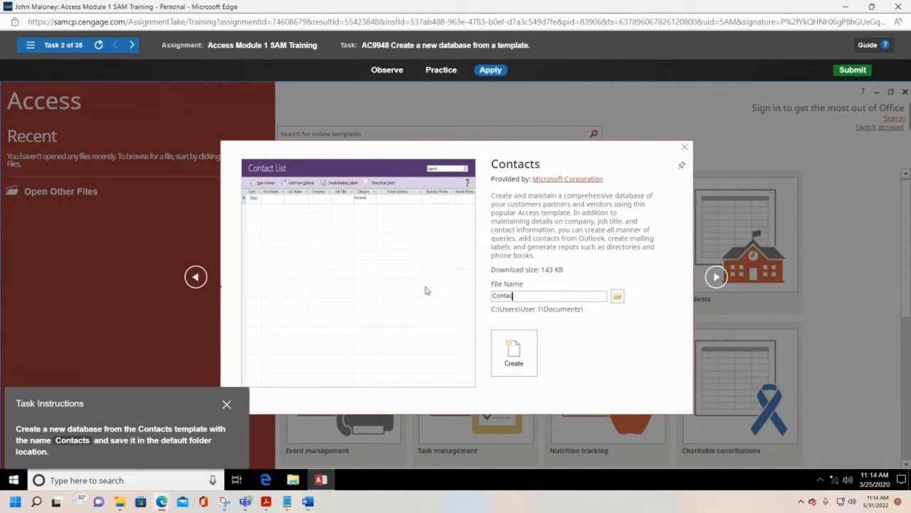
type("ts")
double_click(531, 294)
left_click(525, 296)
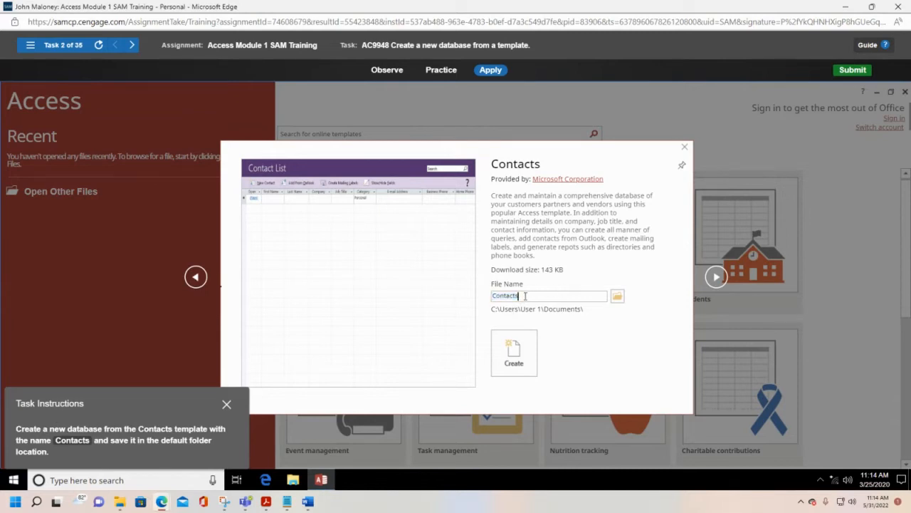
left_click(509, 358)
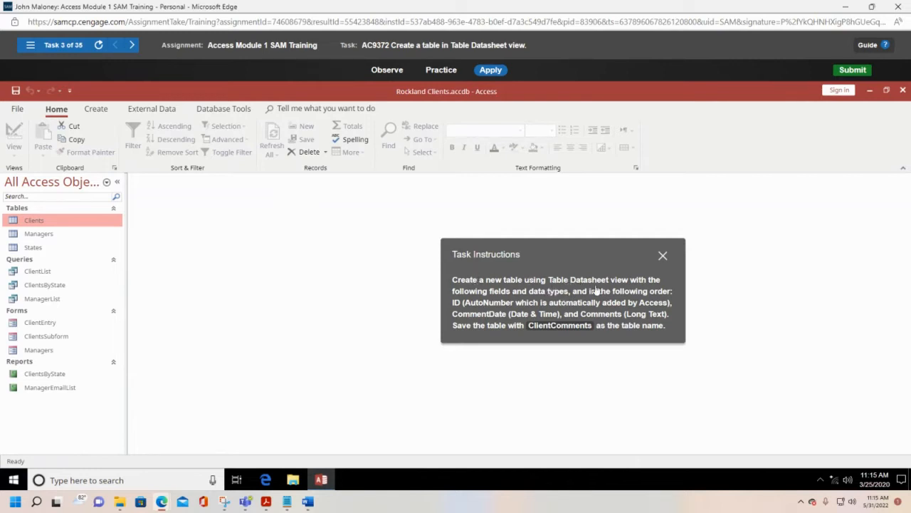
- Create a new table in Datasheet view with a Date & Time field named CommentDate, followed by a Long Text field
left_click(101, 111)
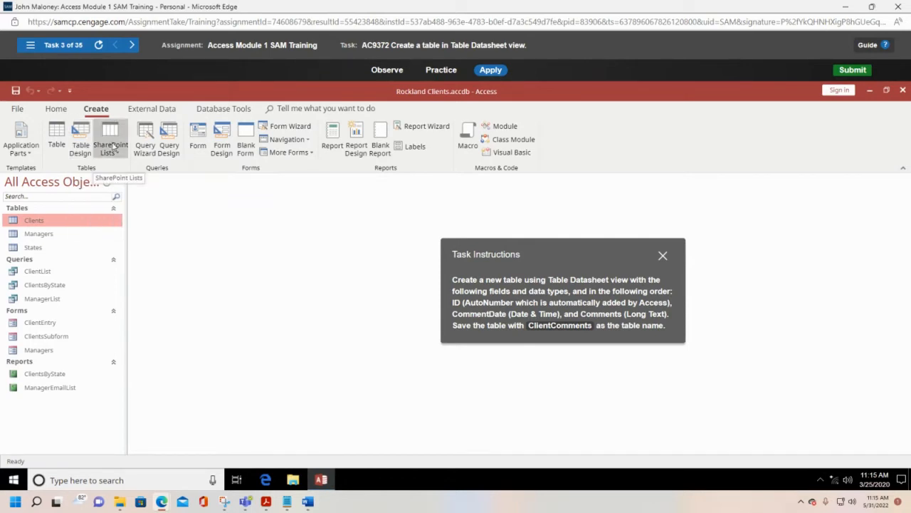
left_click(57, 136)
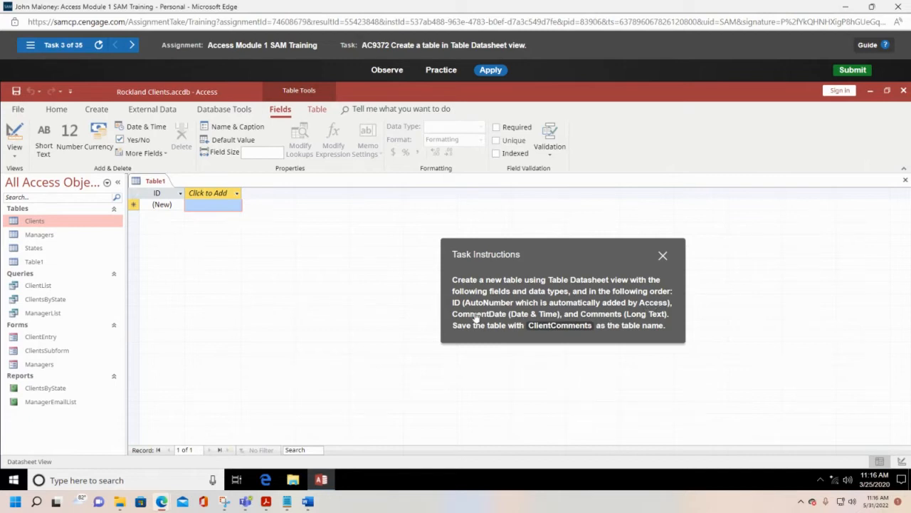
left_click(220, 194)
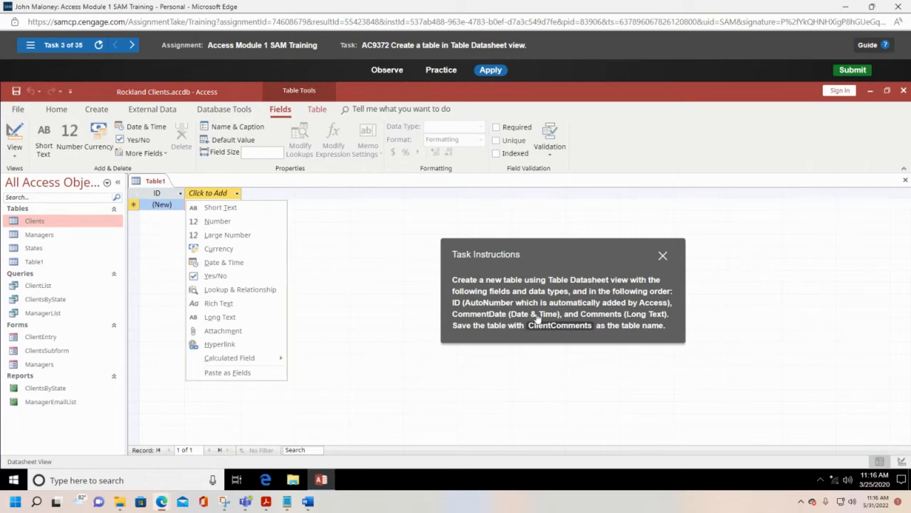
left_click(219, 264)
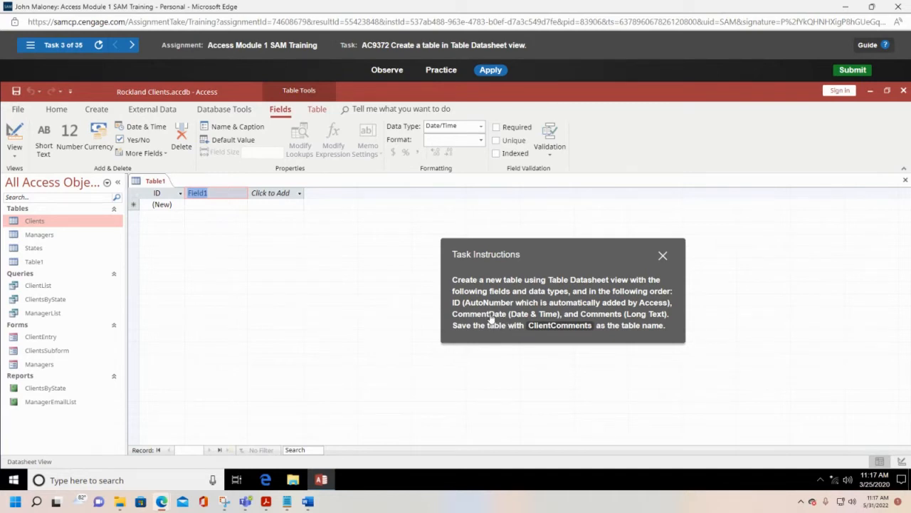
type("CommentDate")
key("Tab")
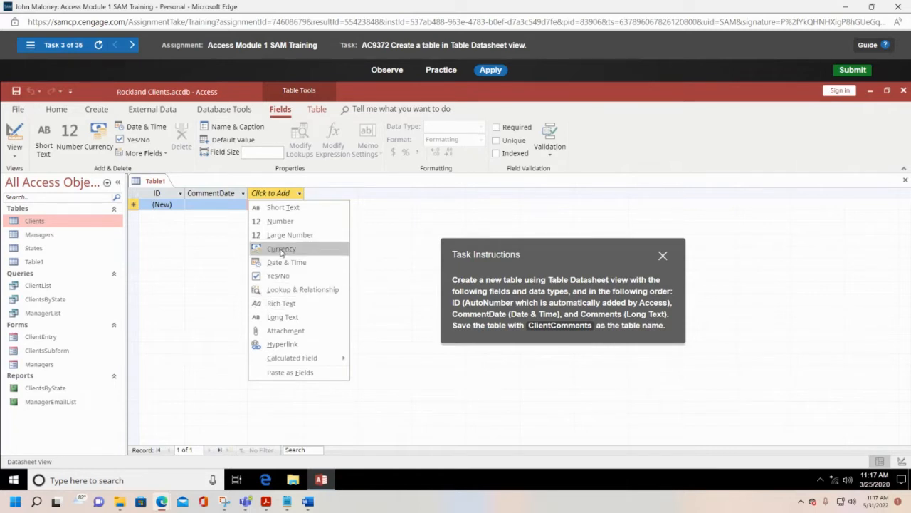
left_click(290, 318)
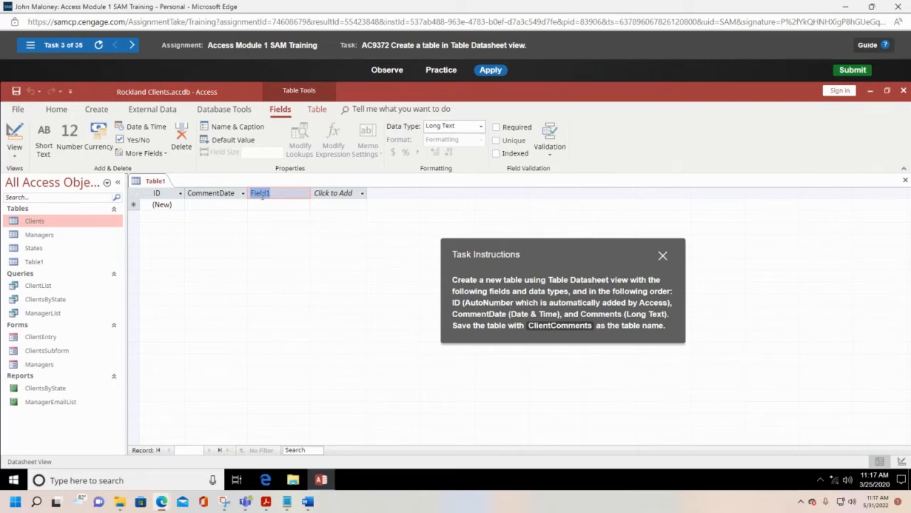
type("ClientComments")
left_click(371, 234)
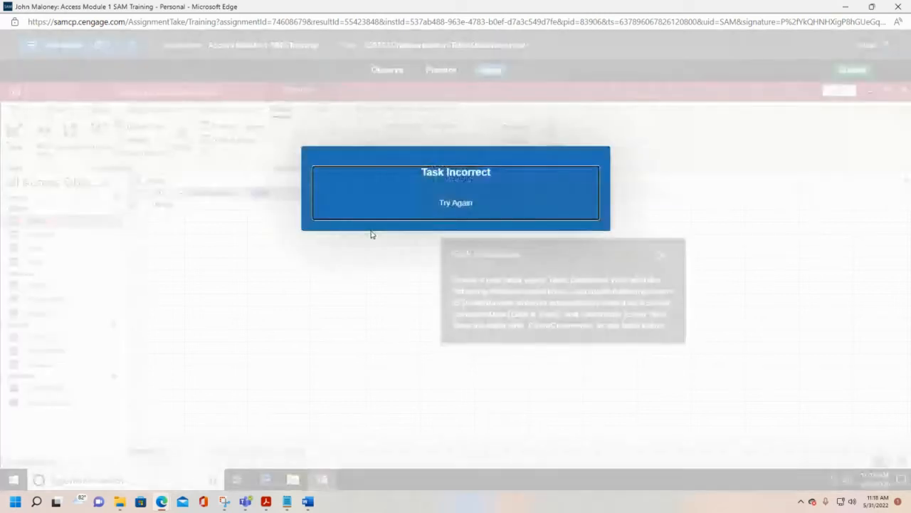
left_click(486, 215)
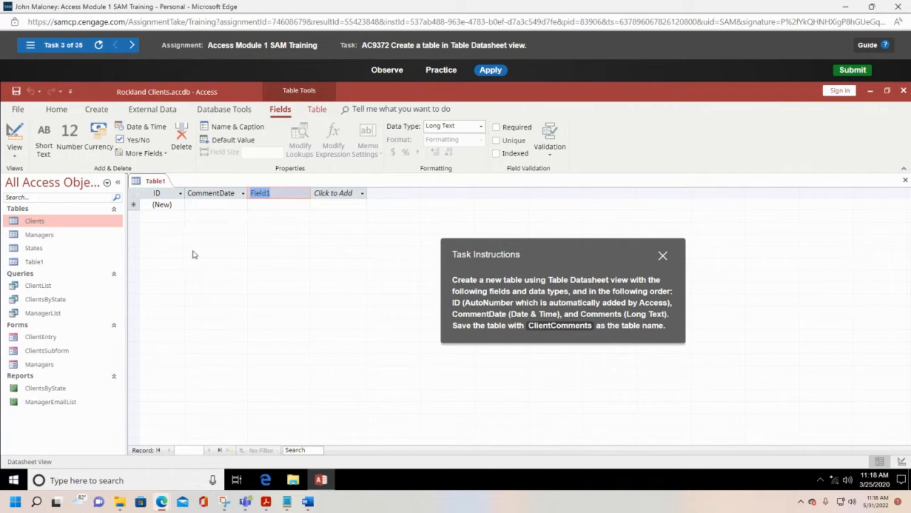
- Name the Long Text field Comments and save the table as ClientComments
type("Comments")
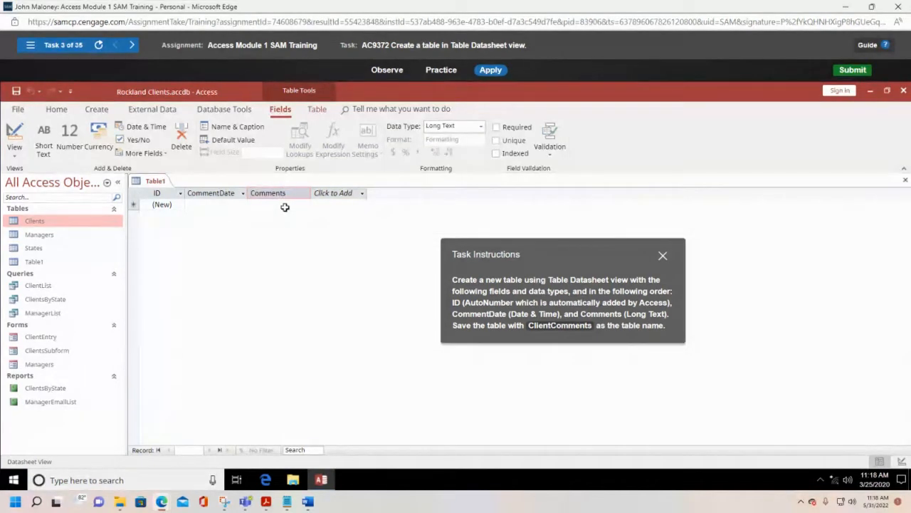
key("Return")
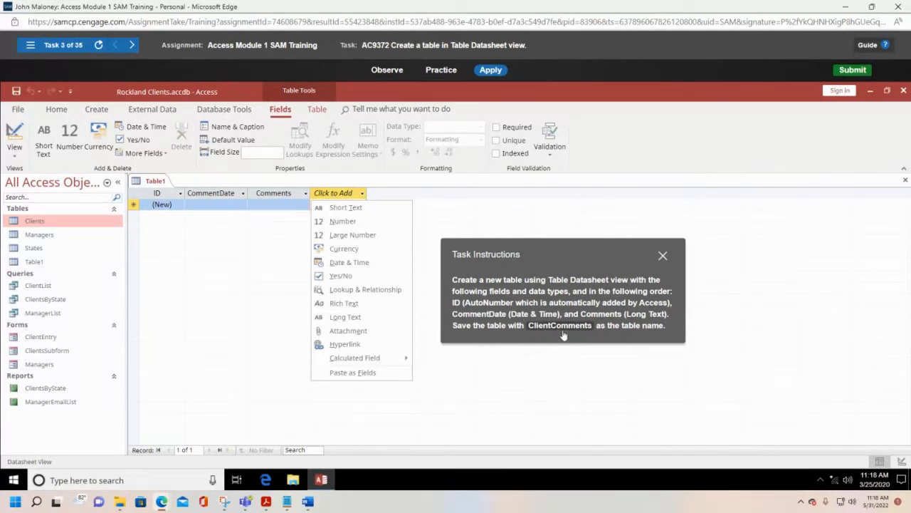
left_click(16, 91)
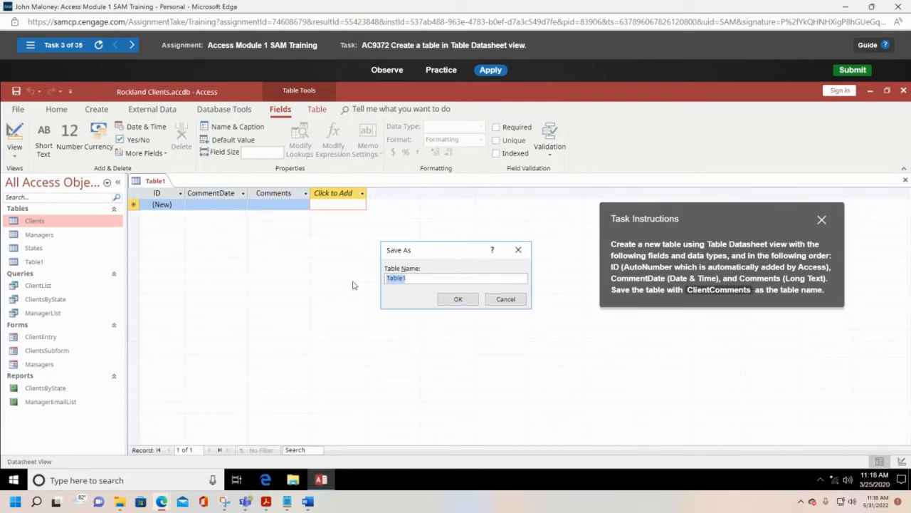
type("ClientComments")
left_click(458, 299)
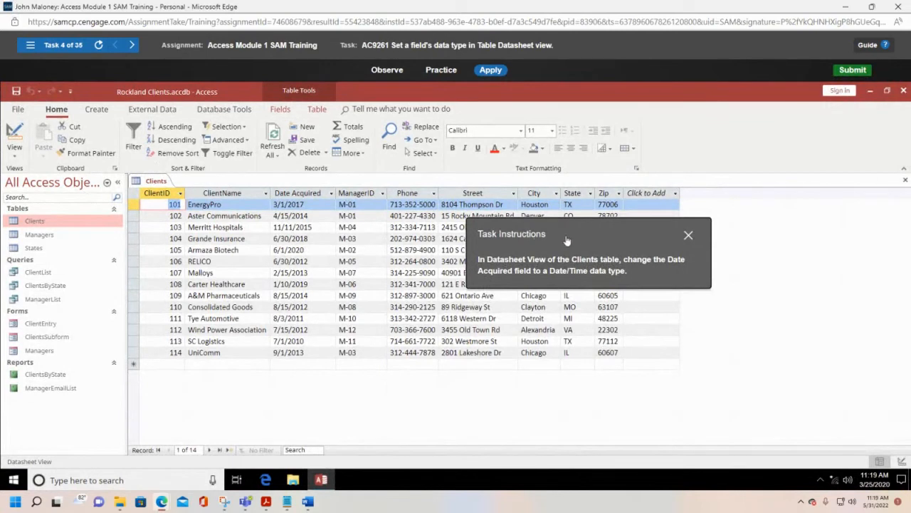
- Change the data type of the Date Acquired field in the Clients table to Date/Time in Datasheet view
left_click_drag(580, 235, 715, 135)
left_click_drag(760, 130, 768, 128)
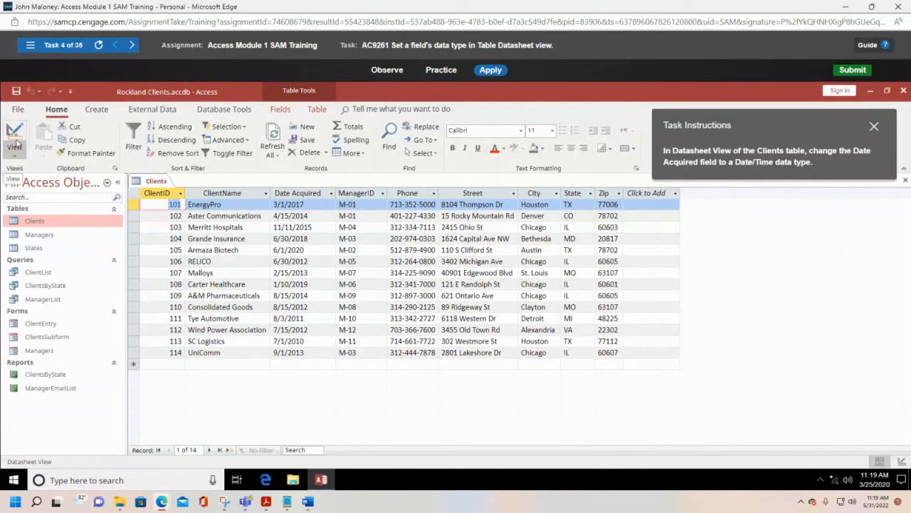
left_click(15, 156)
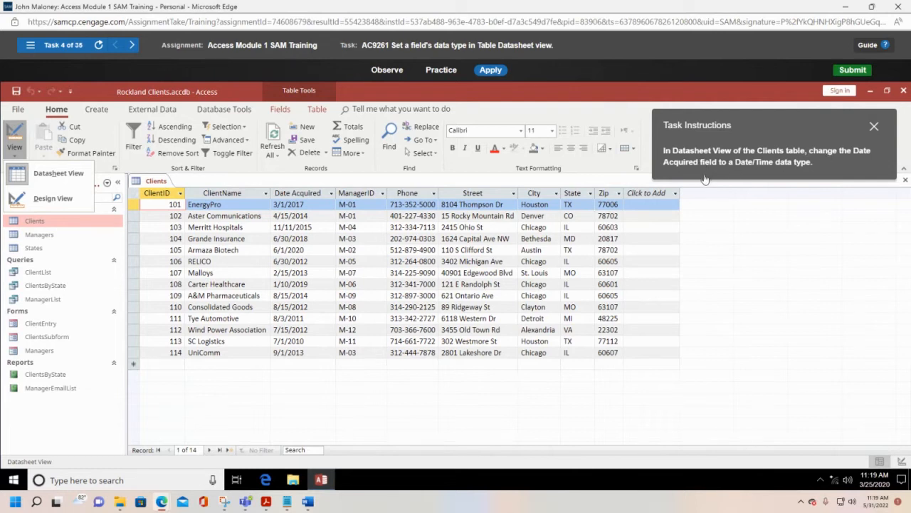
left_click(294, 205)
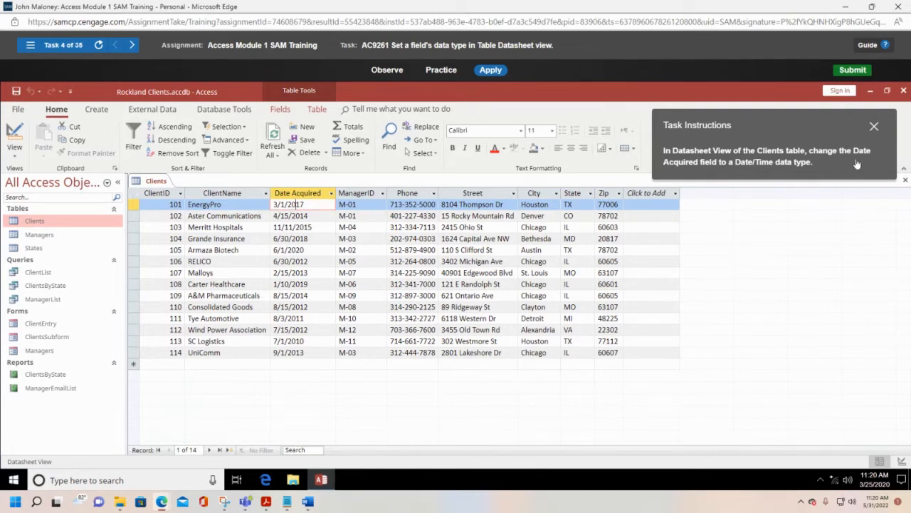
left_click(281, 109)
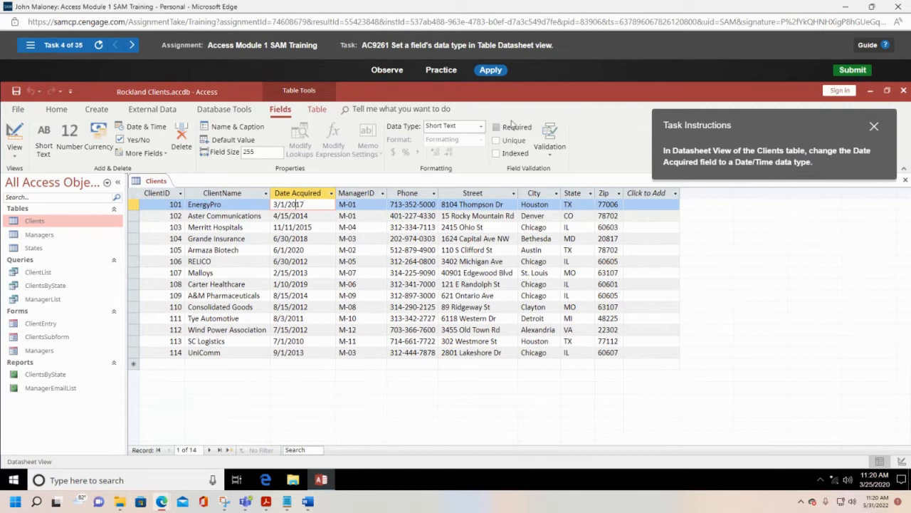
left_click(482, 126)
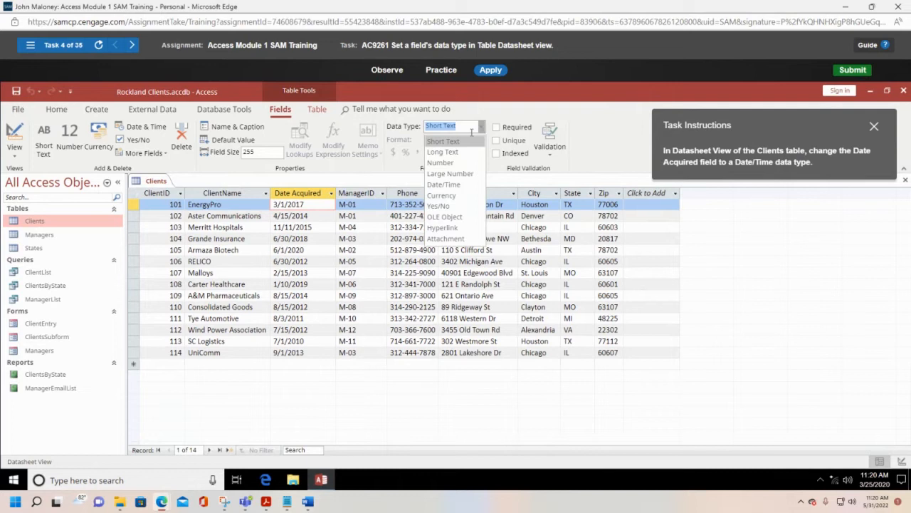
left_click(444, 185)
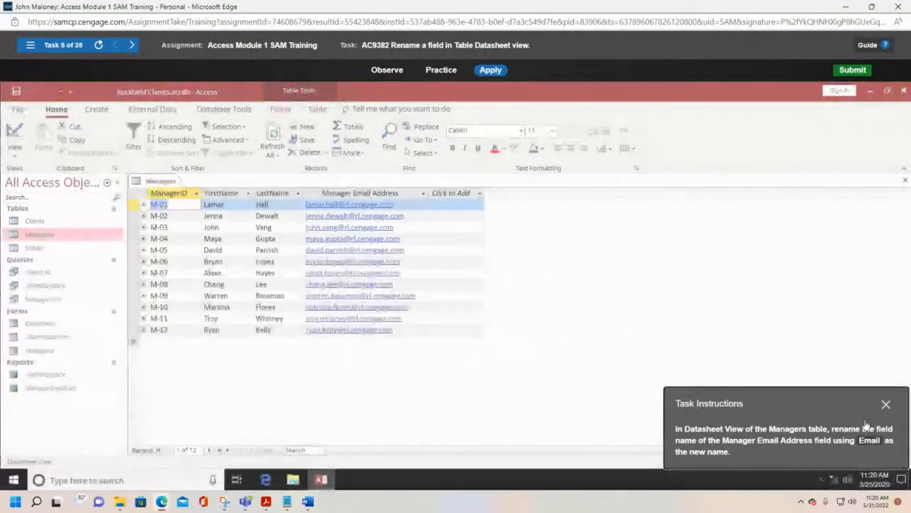
- Rename the Manager Email Address field of the Managers table as Email in Datasheet view
left_click_drag(830, 401, 717, 171)
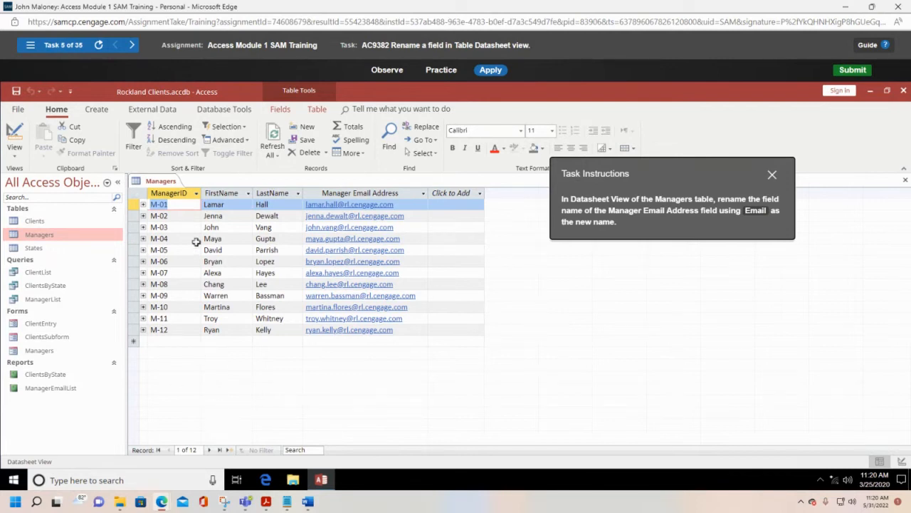
left_click(15, 158)
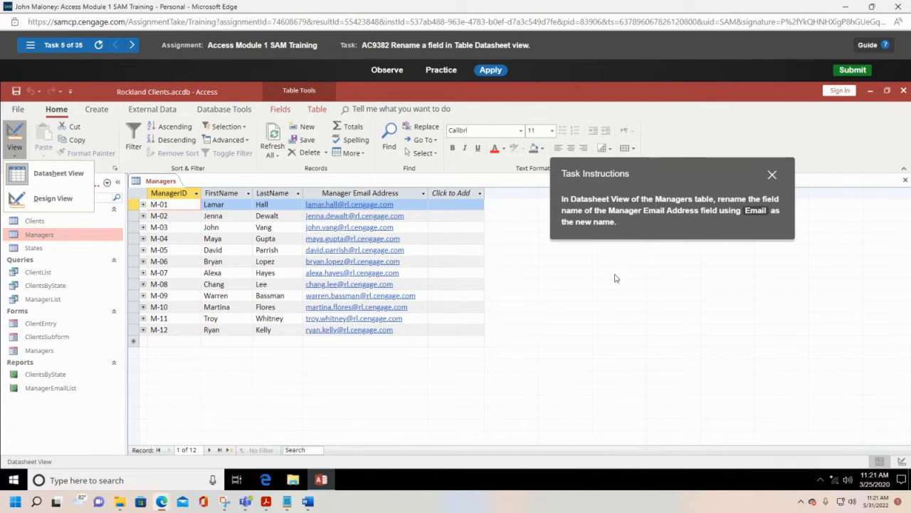
right_click(370, 196)
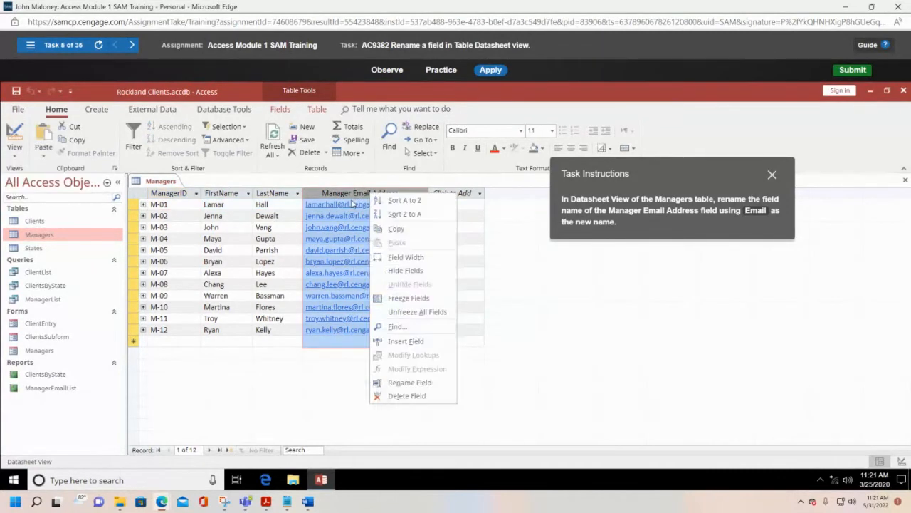
left_click(418, 385)
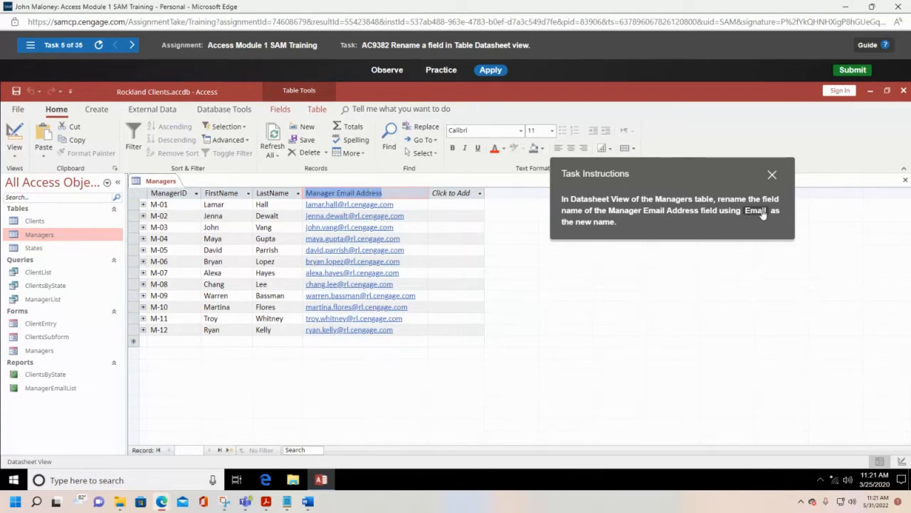
left_click(338, 193)
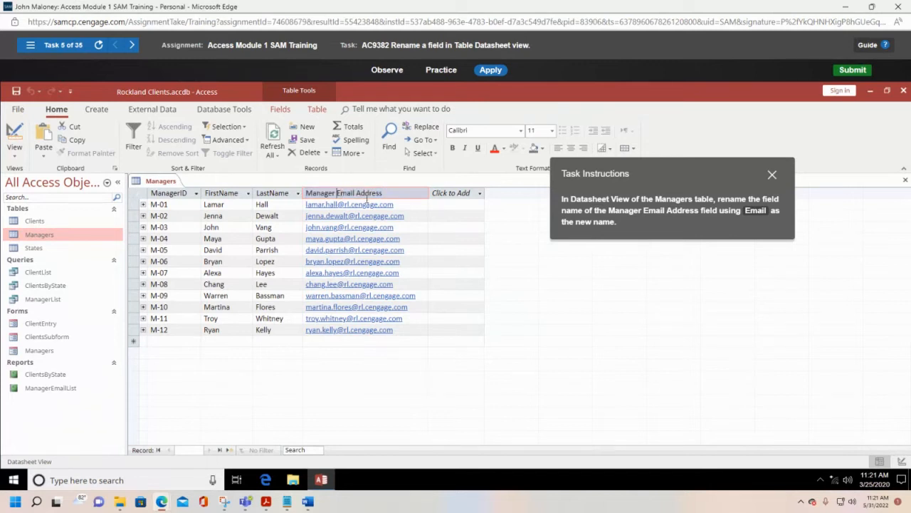
key("BackSpace")
key("BackSpace")
key("BackSpace")
key("BackSpace")
key("BackSpace")
key("BackSpace")
key("BackSpace")
key("BackSpace")
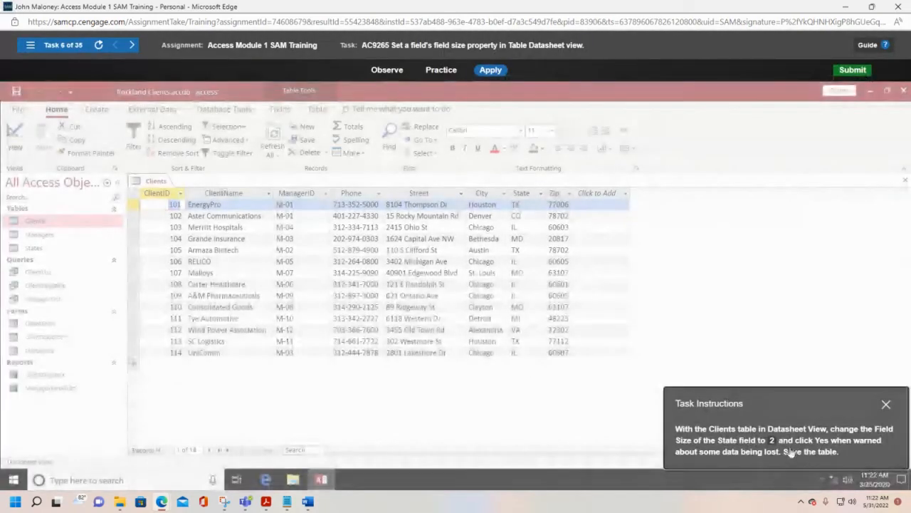
- Set the field size of the State field in the Clients table to 2
left_click_drag(742, 330, 689, 245)
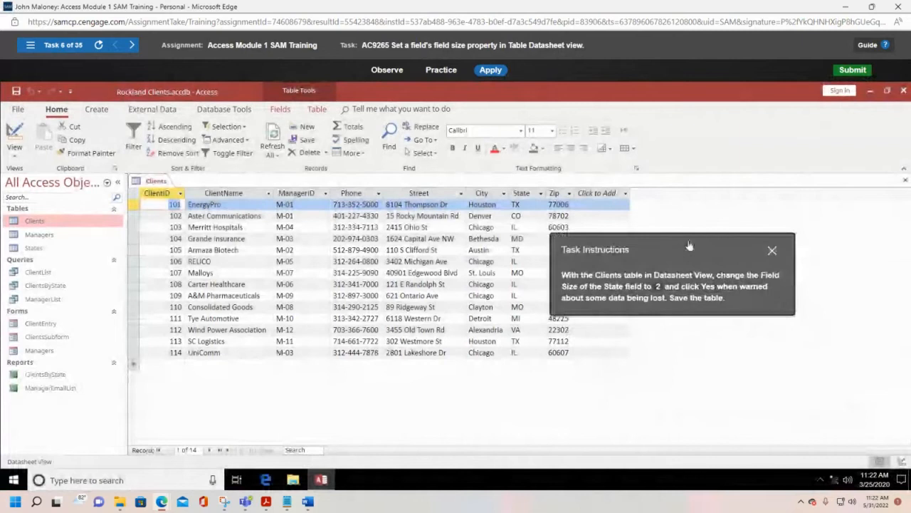
left_click(13, 158)
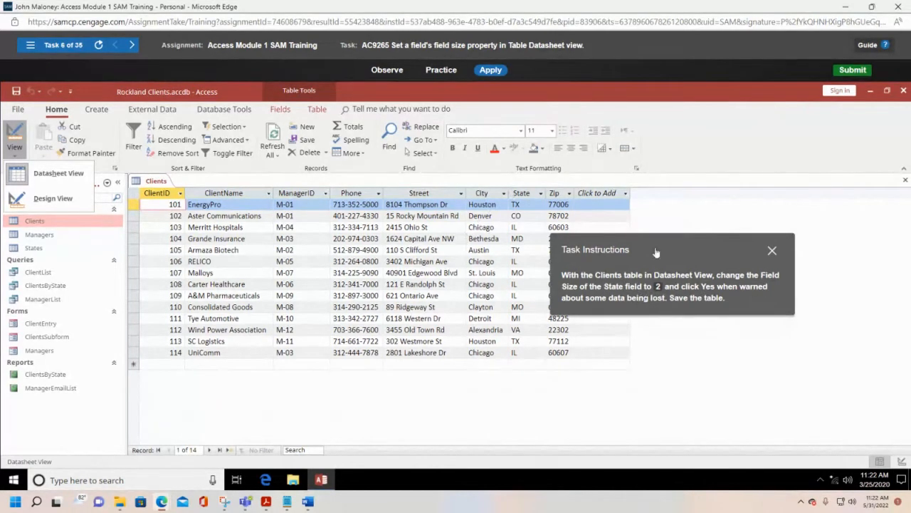
left_click_drag(657, 251, 711, 214)
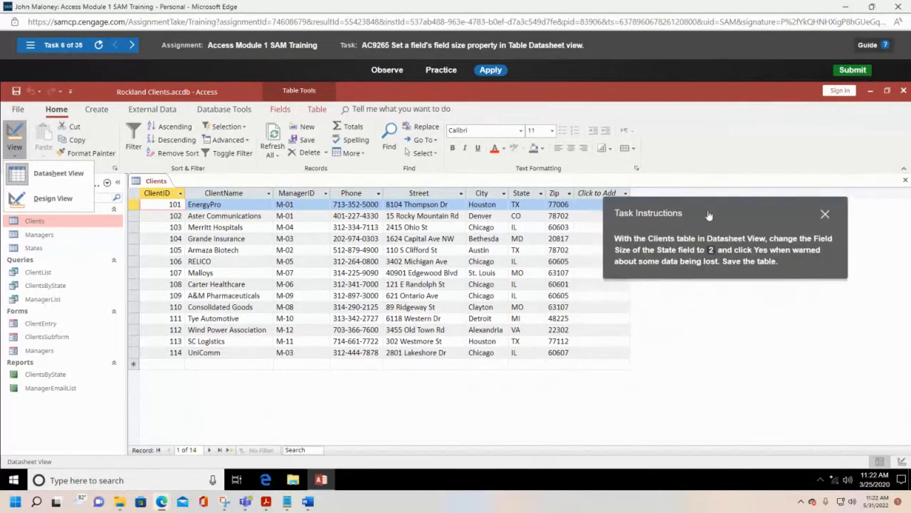
left_click(530, 205)
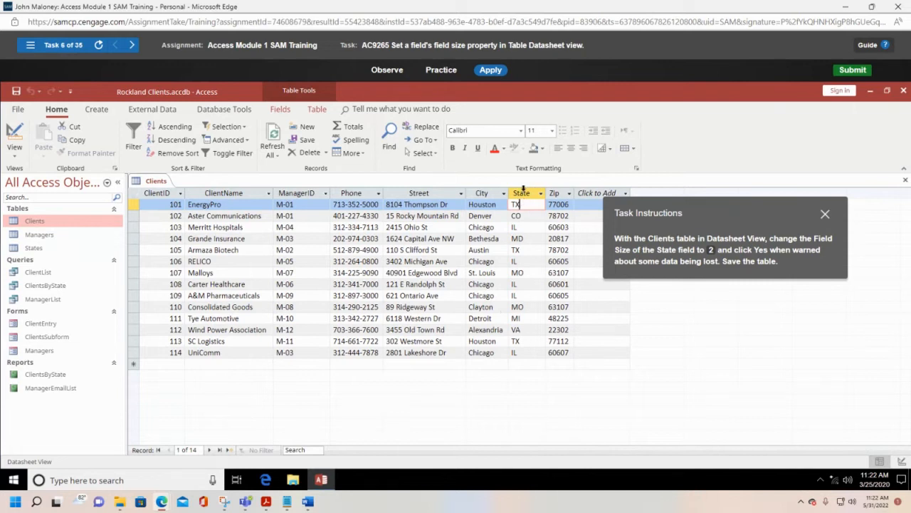
left_click(278, 108)
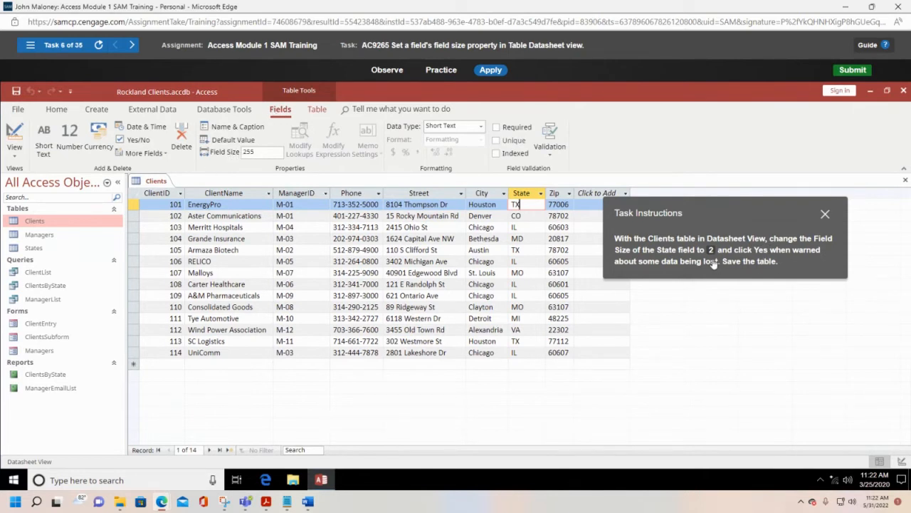
left_click(261, 152)
left_click(261, 155)
key("Return")
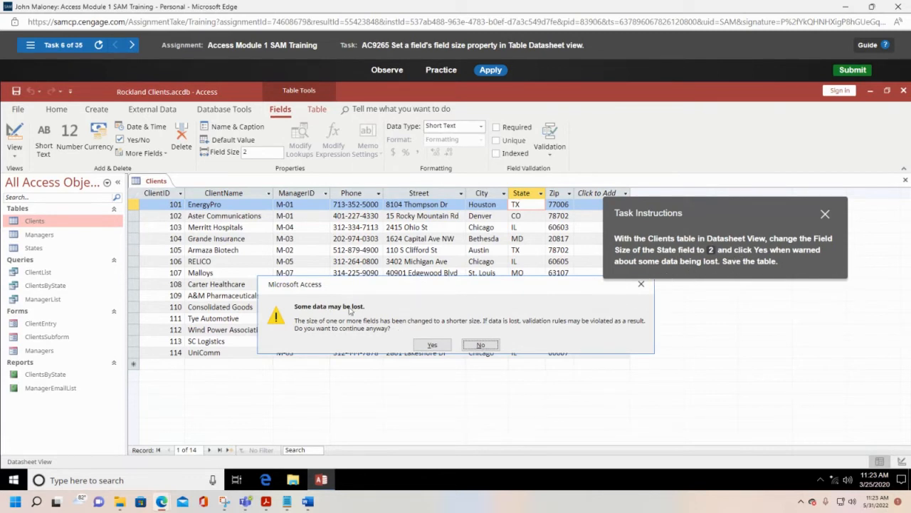
- Accept the possible data loss from the shorter State field size and save the Clients table
left_click_drag(454, 289, 279, 254)
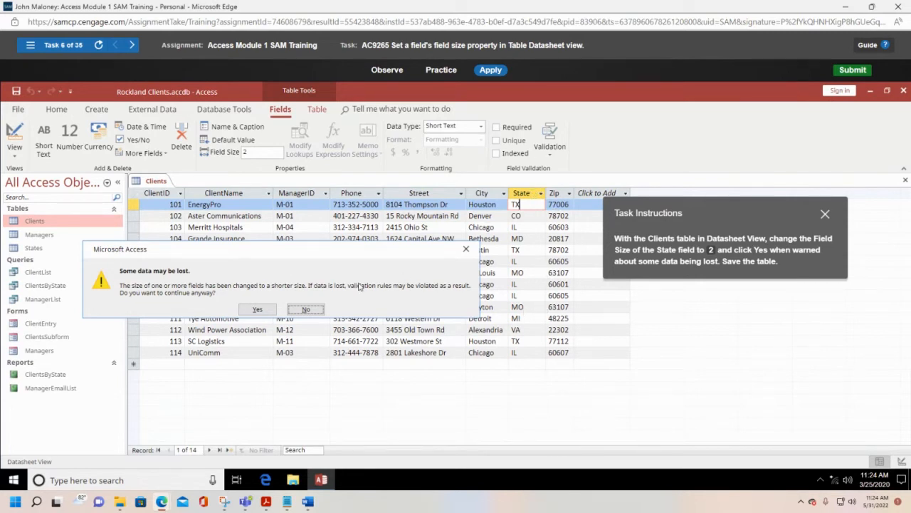
left_click(255, 310)
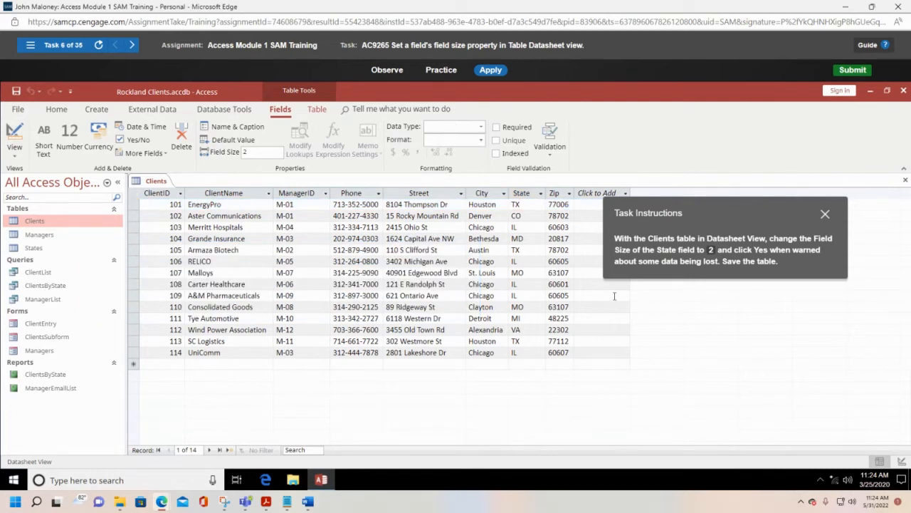
left_click(15, 91)
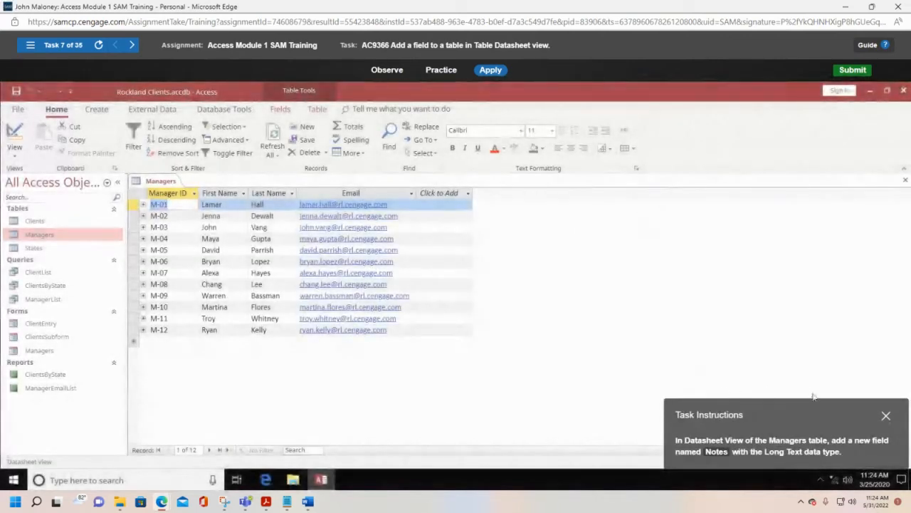
- Add a new Long Text field named Notes to the Managers table in Datasheet view
left_click_drag(797, 418, 734, 213)
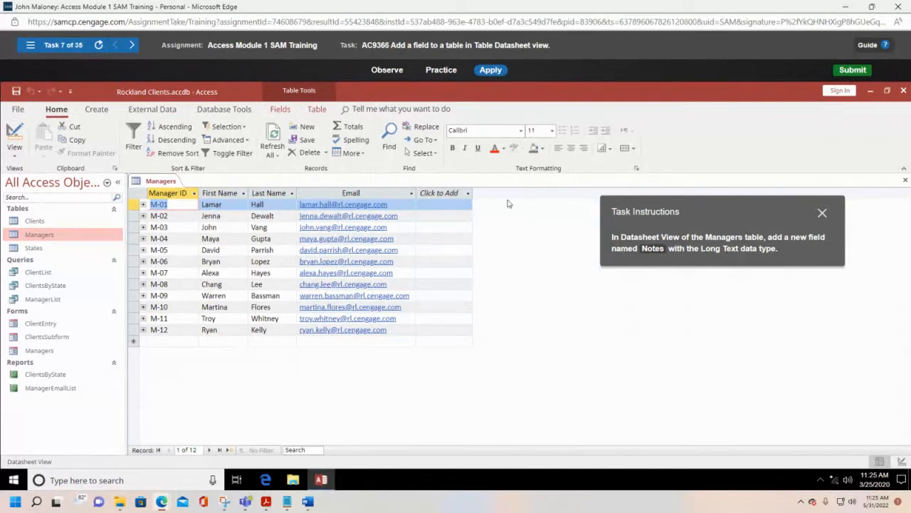
left_click(447, 198)
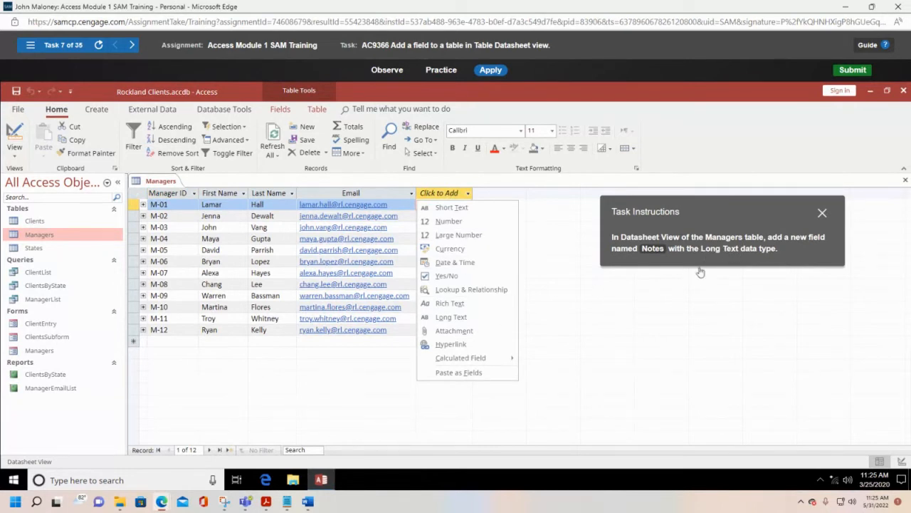
left_click(459, 318)
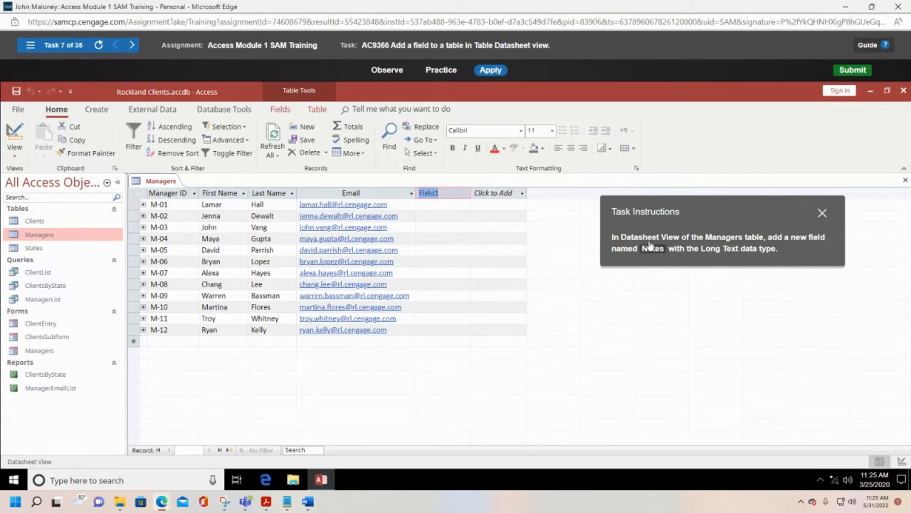
type("Notes")
key("Return")
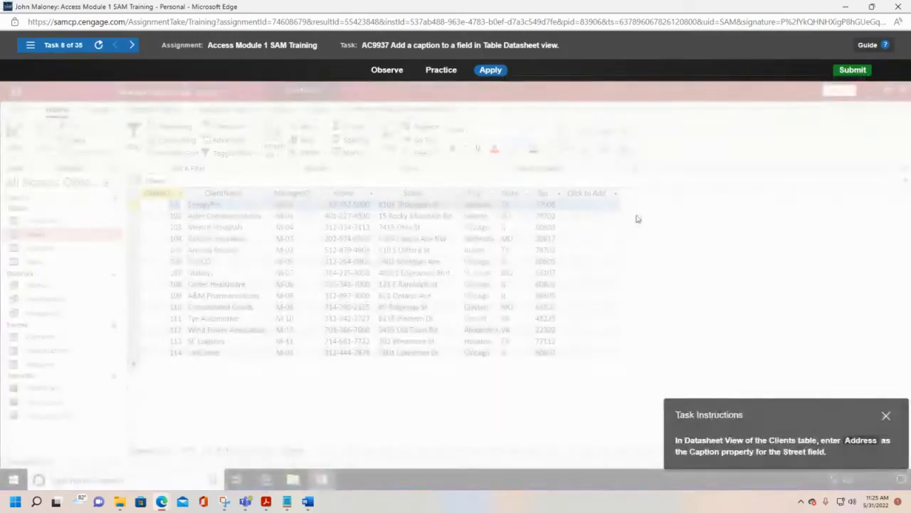
left_click_drag(779, 414, 713, 220)
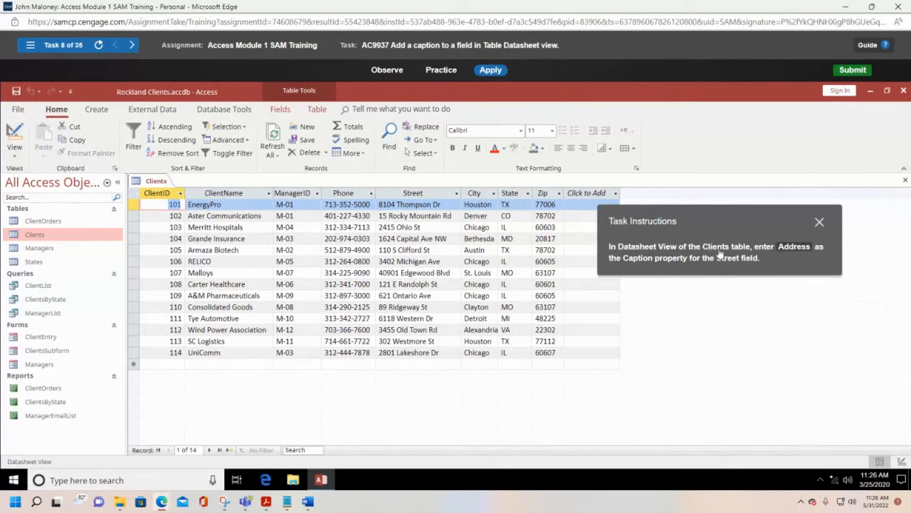
left_click(511, 194)
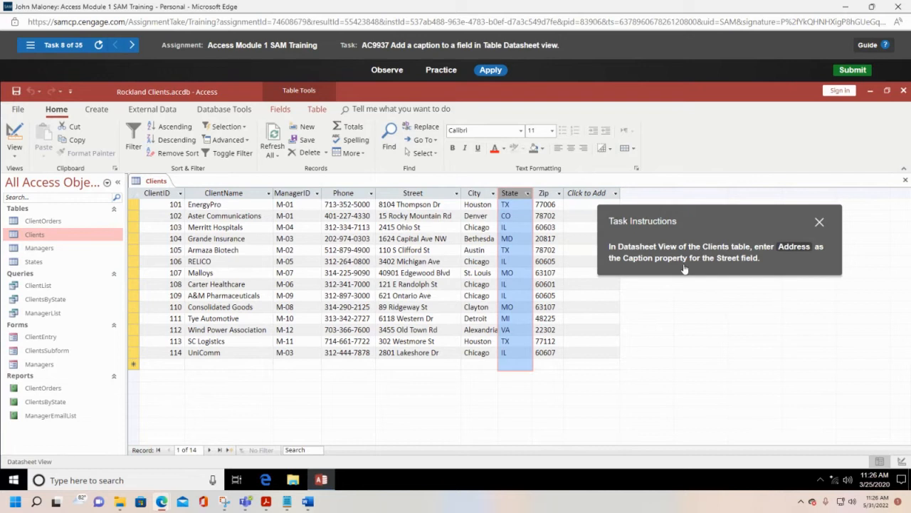
left_click(280, 109)
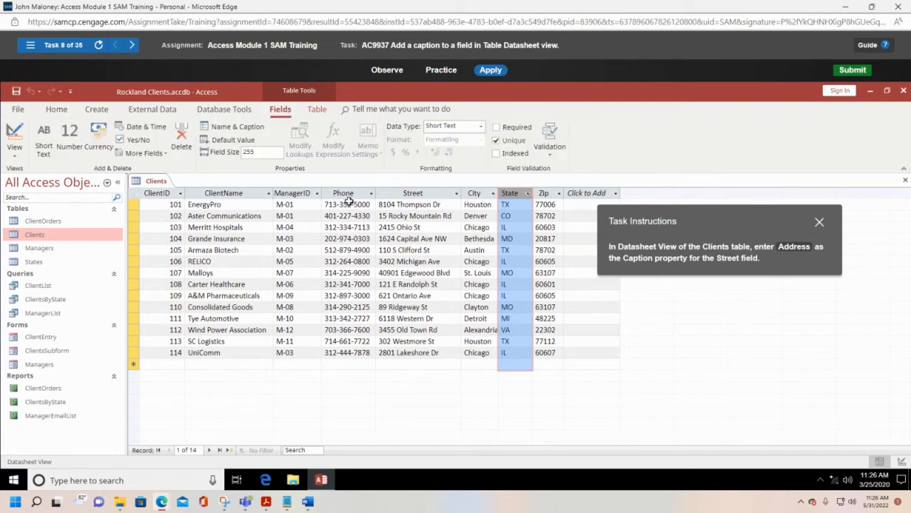
left_click(234, 130)
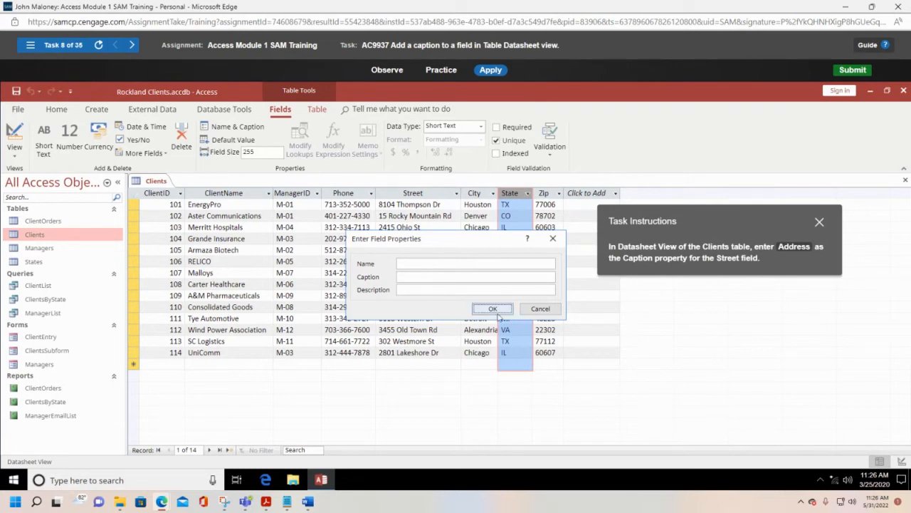
left_click(540, 309)
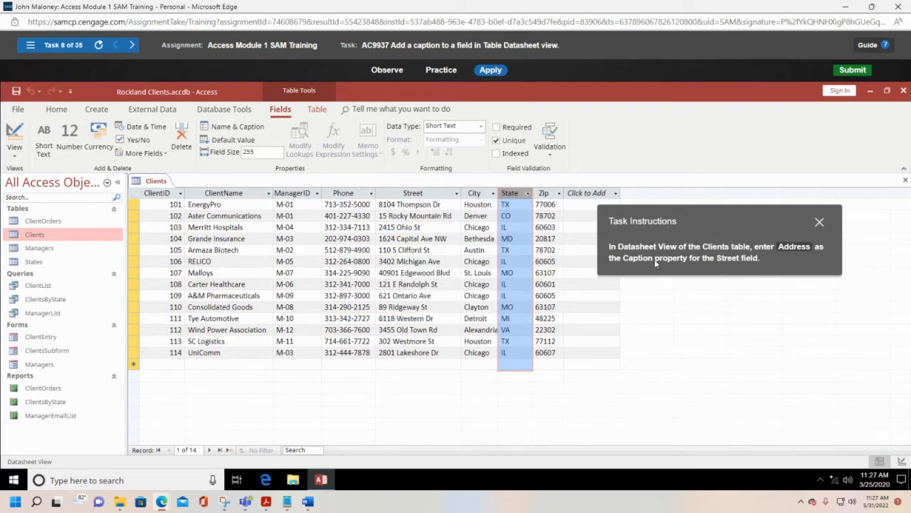
left_click(514, 206)
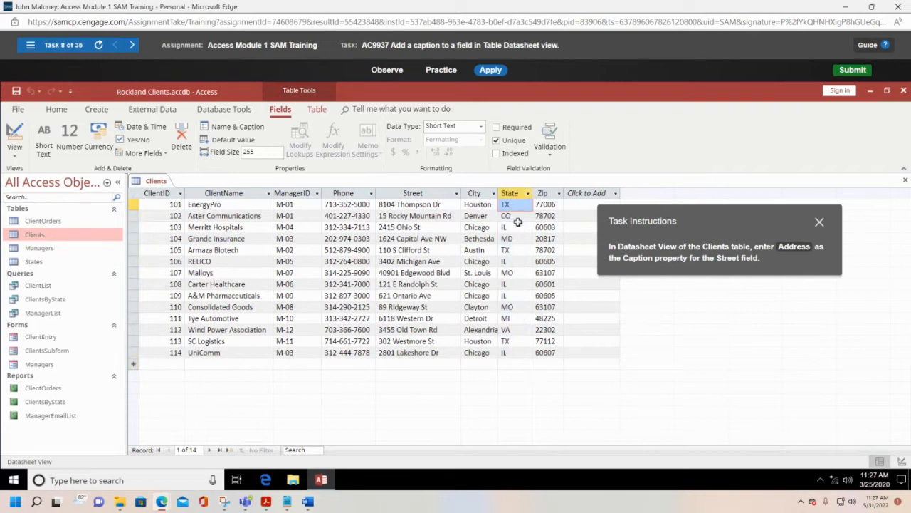
left_click(518, 207)
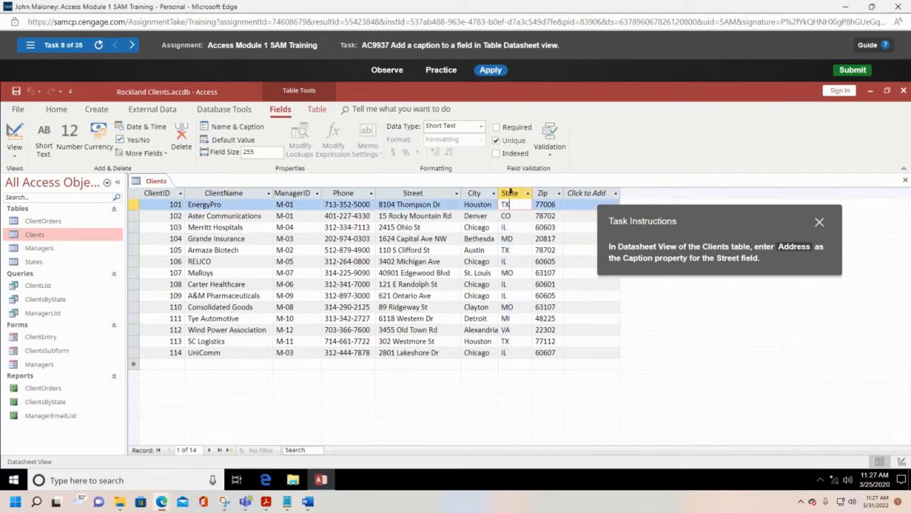
left_click(510, 193)
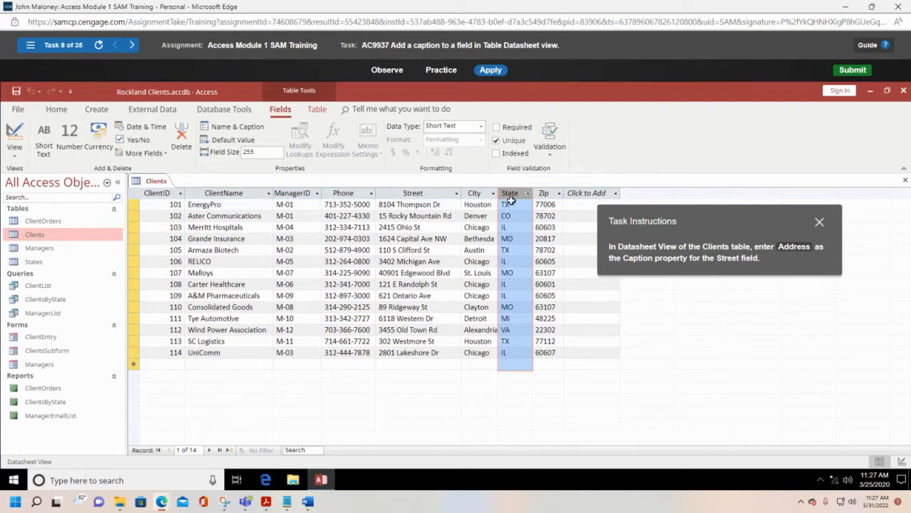
left_click(515, 204)
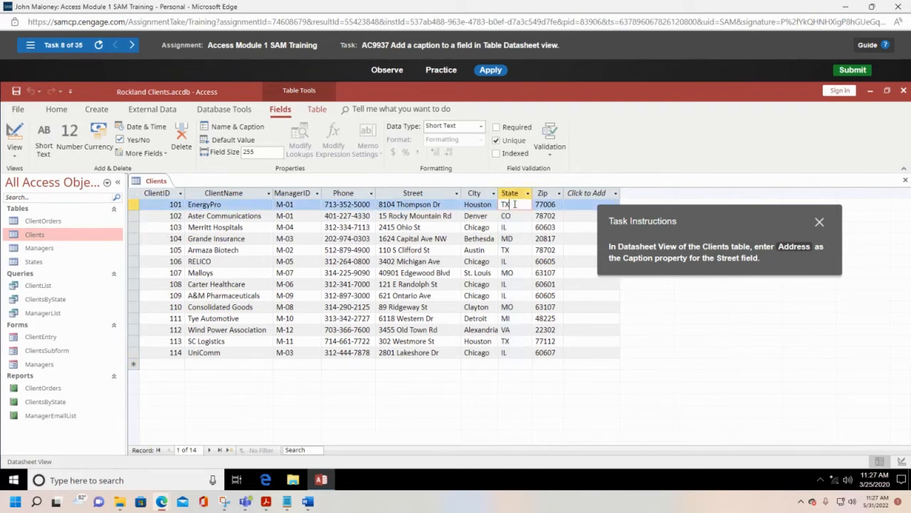
left_click(232, 127)
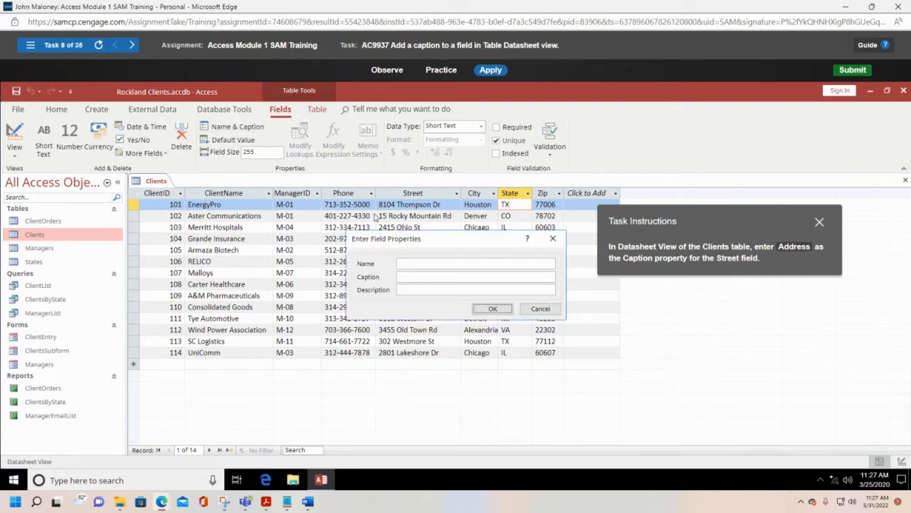
left_click(541, 309)
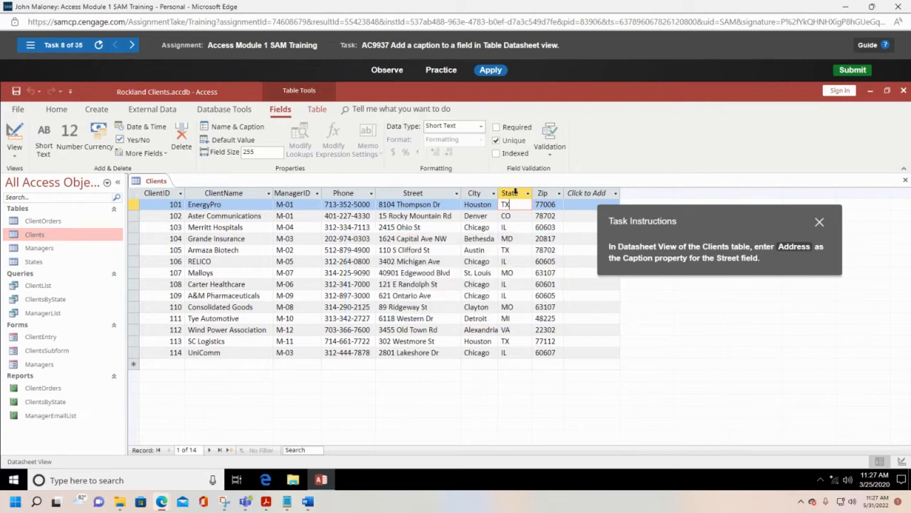
left_click(518, 198)
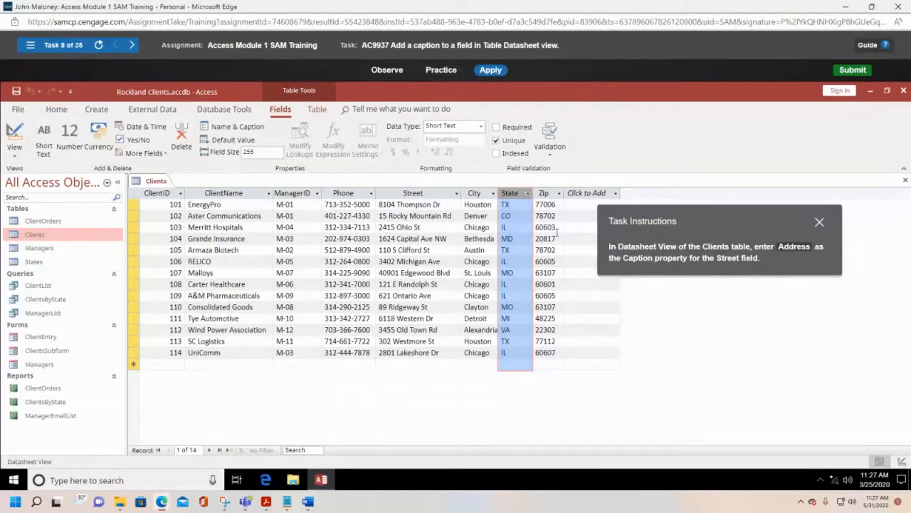
left_click(239, 129)
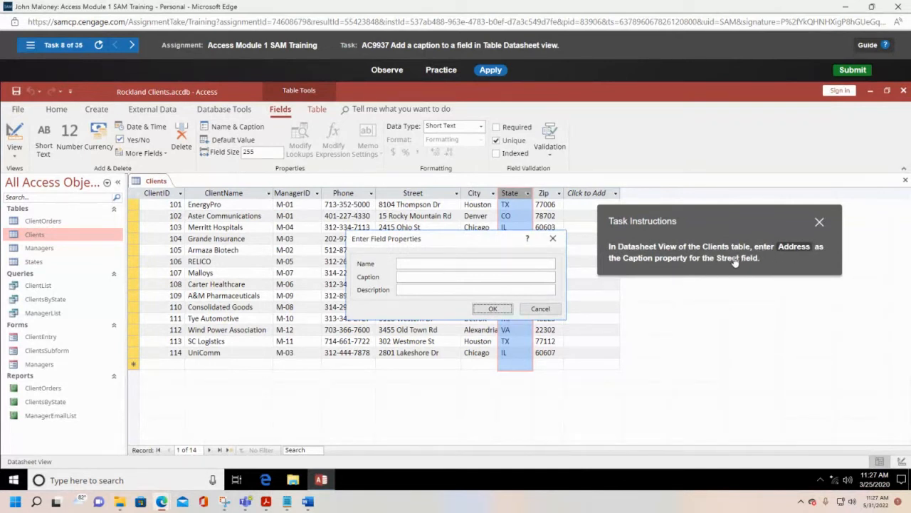
left_click(447, 260)
left_click(433, 279)
left_click(496, 311)
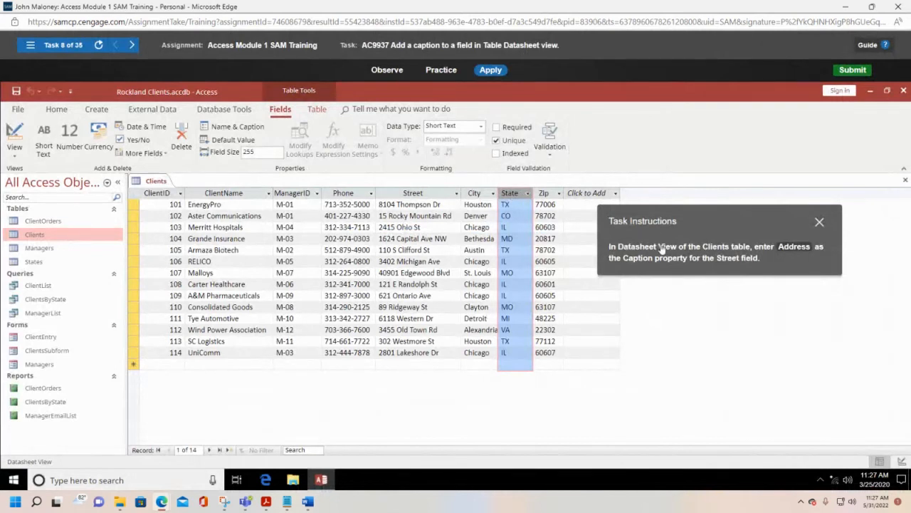
left_click(13, 155)
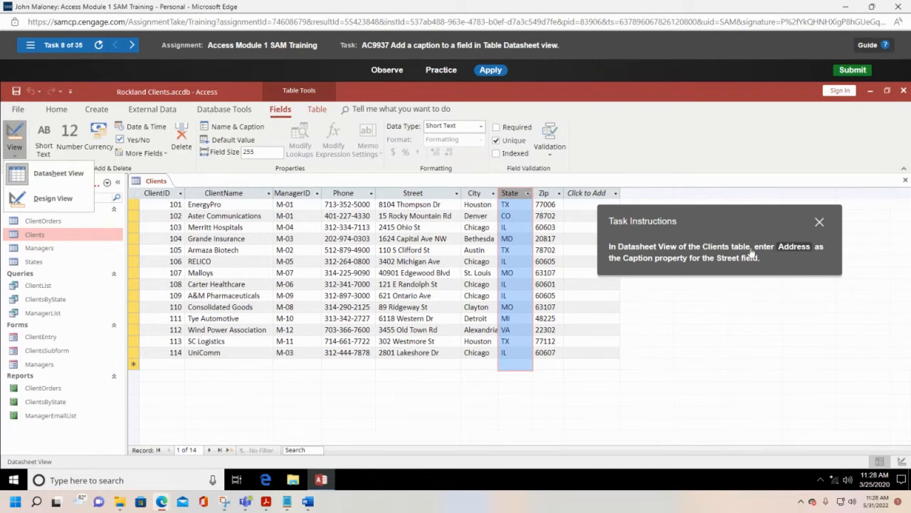
- Set the caption of the Street field in the Clients table to Address in Datasheet view
left_click(426, 205)
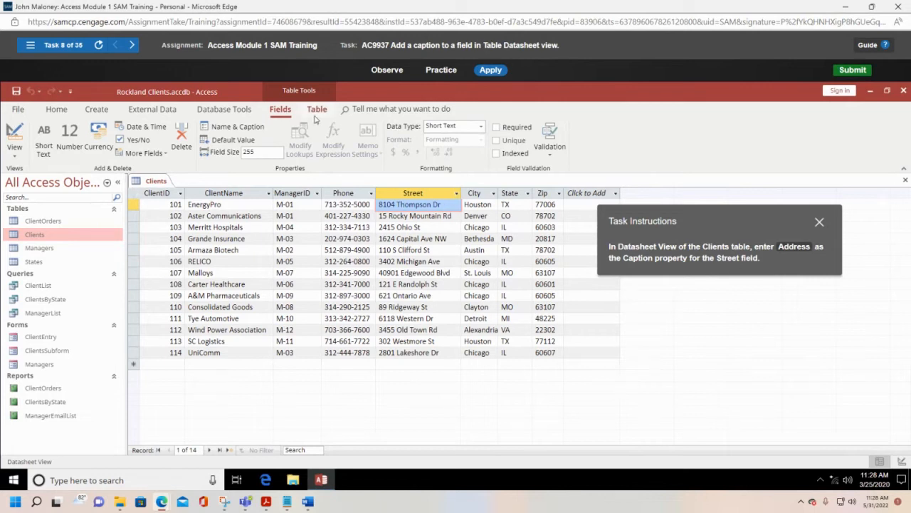
left_click(229, 130)
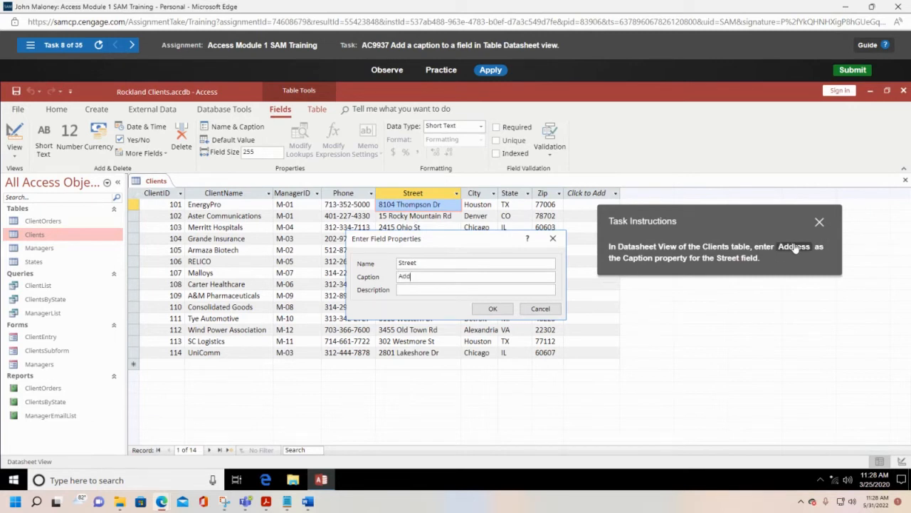
type("s")
key("BackSpace")
type("ss")
left_click(499, 309)
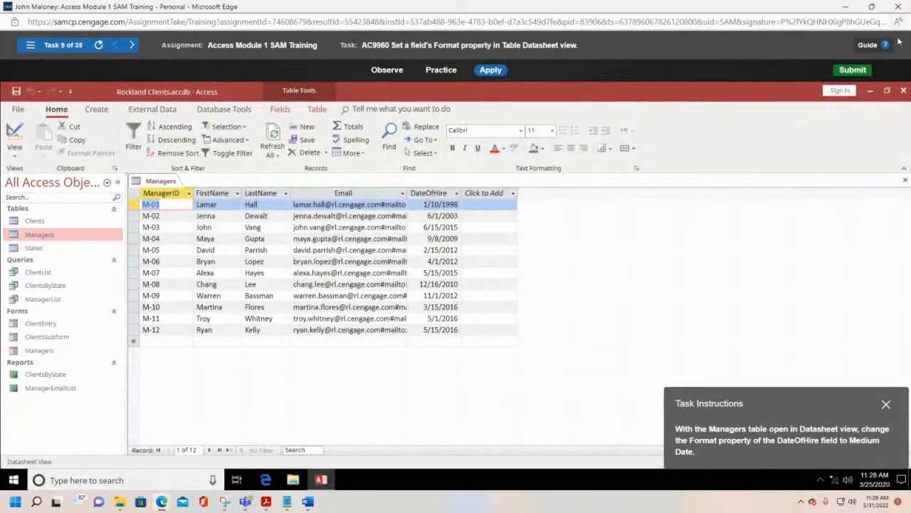
- Close the Access Module 1 SAM Training and start the Access Module 2 SAM Training from the MindTap course outline
left_click(898, 12)
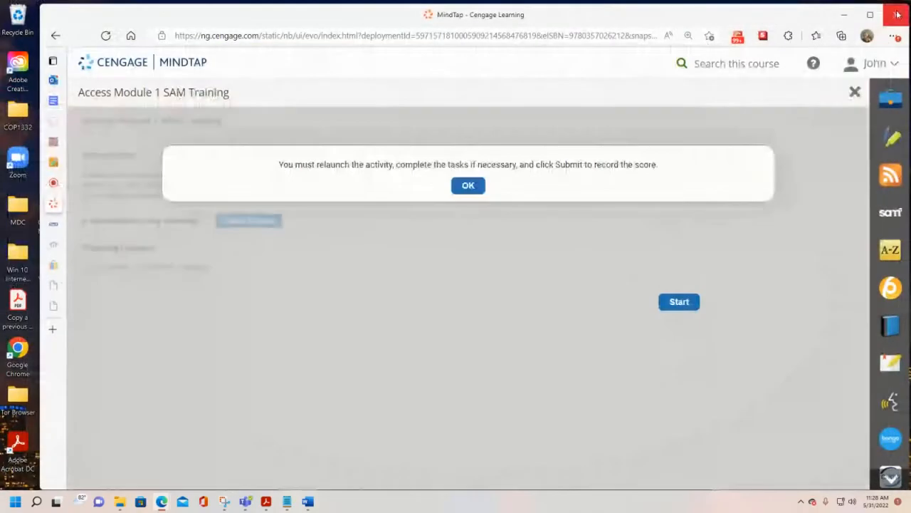
left_click(856, 94)
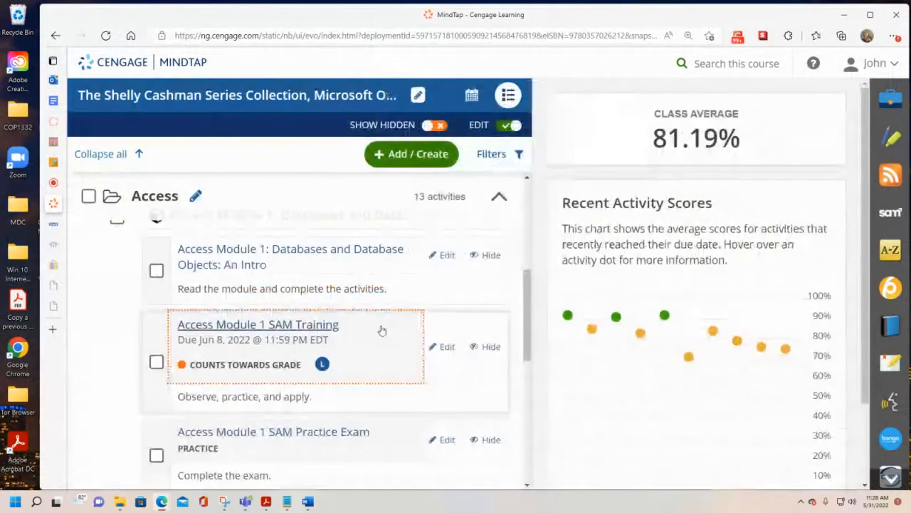
scroll(313, 342, "down", 1)
scroll(313, 349, "down", 1)
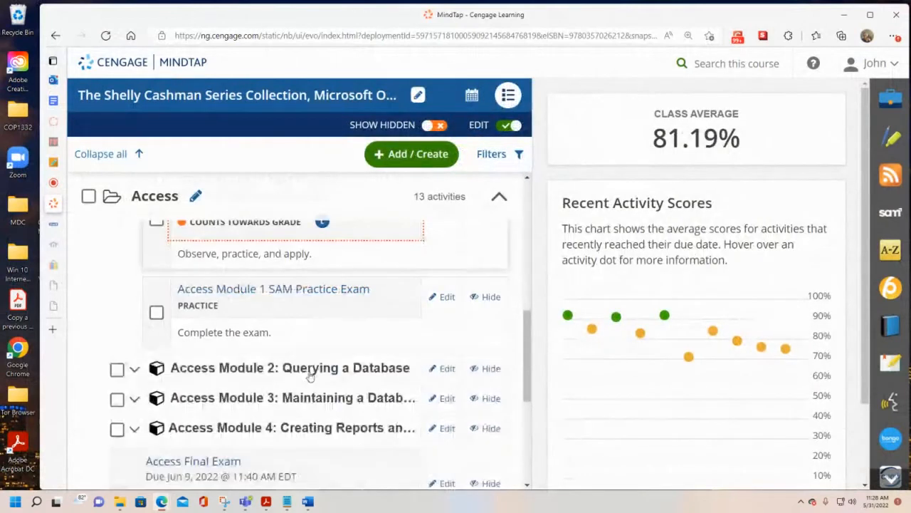
left_click(134, 368)
scroll(294, 470, "down", 2)
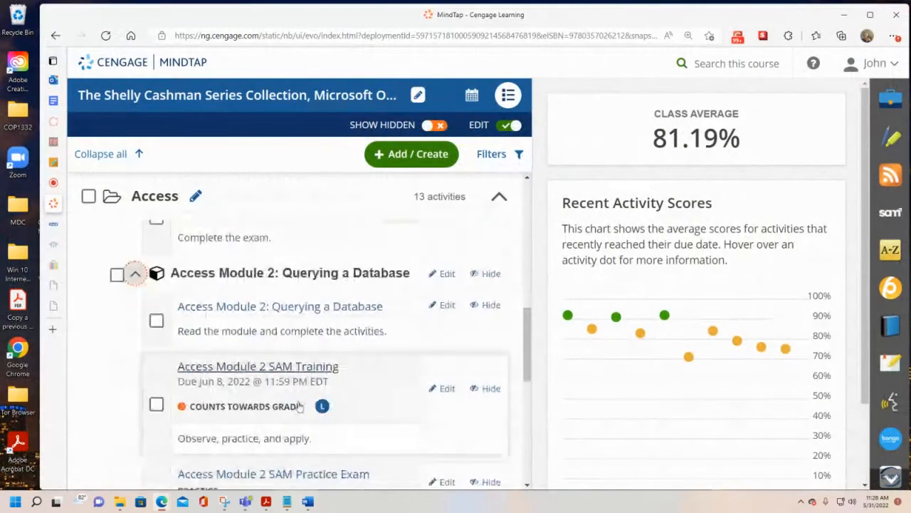
left_click(282, 371)
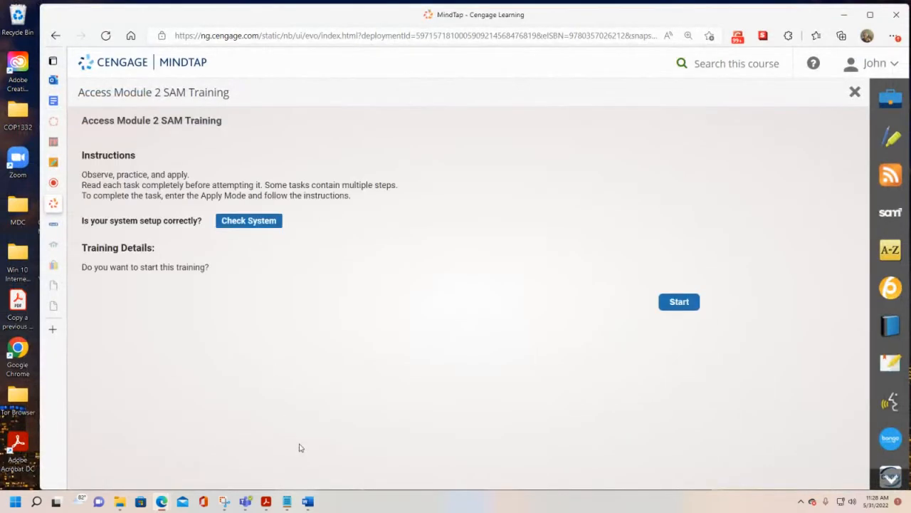
left_click(682, 302)
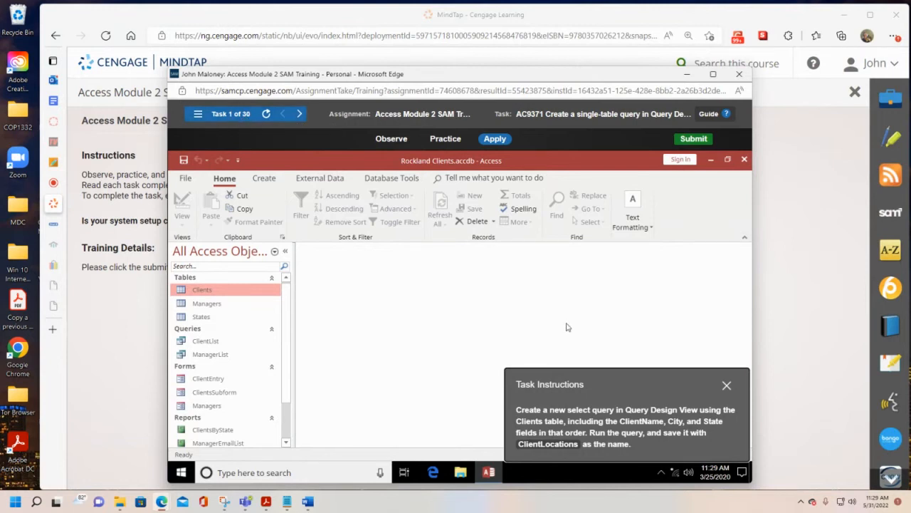
- Create a new query in Query Design view and maximize the training window
left_click_drag(644, 388, 540, 258)
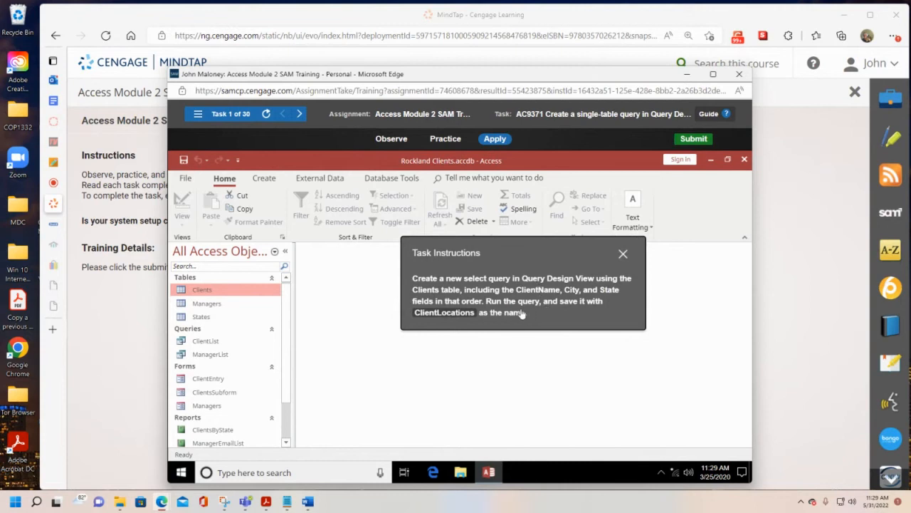
left_click_drag(523, 259, 612, 212)
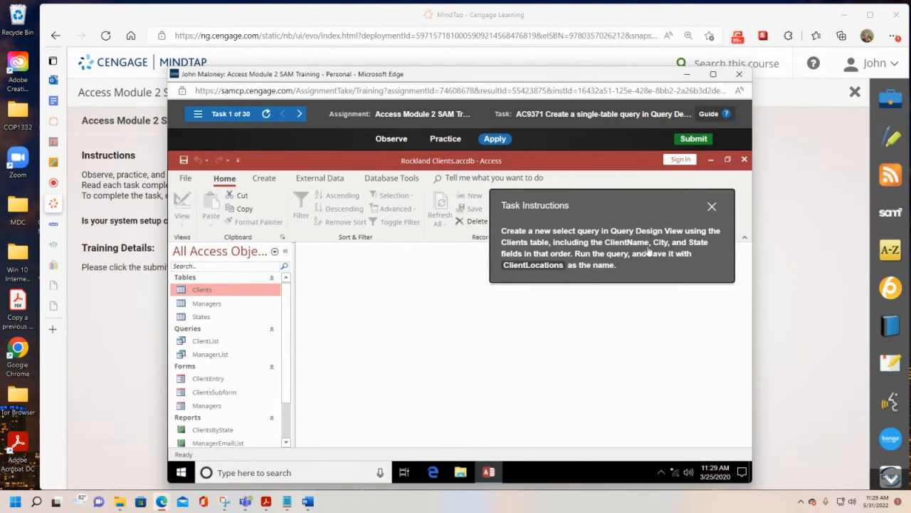
left_click(272, 179)
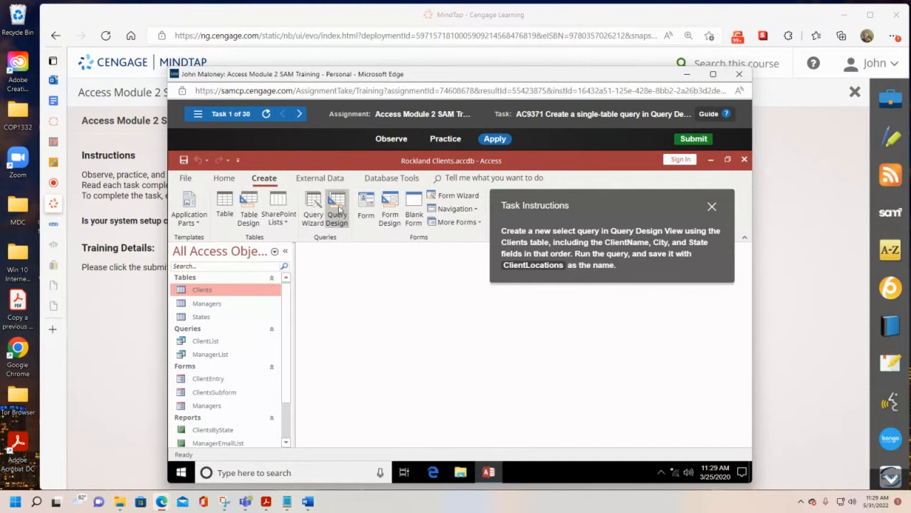
left_click(341, 222)
left_click_drag(629, 209, 466, 212)
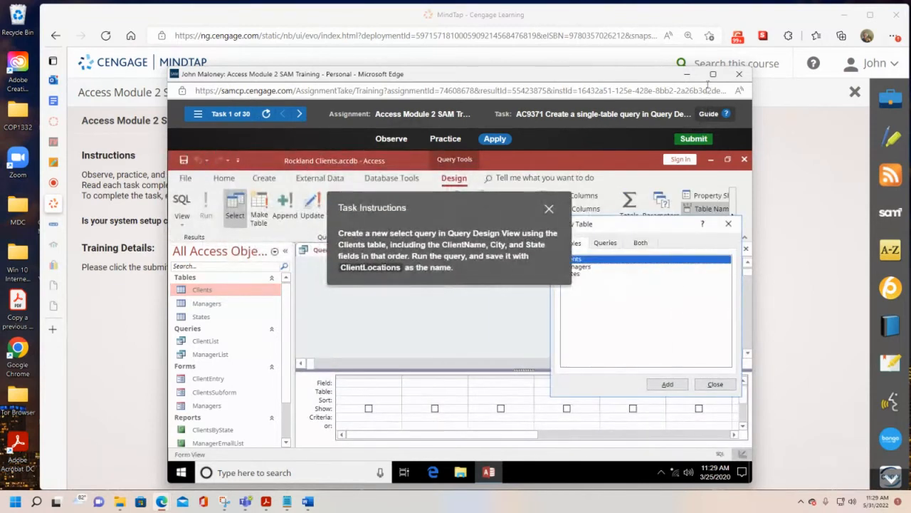
left_click(713, 74)
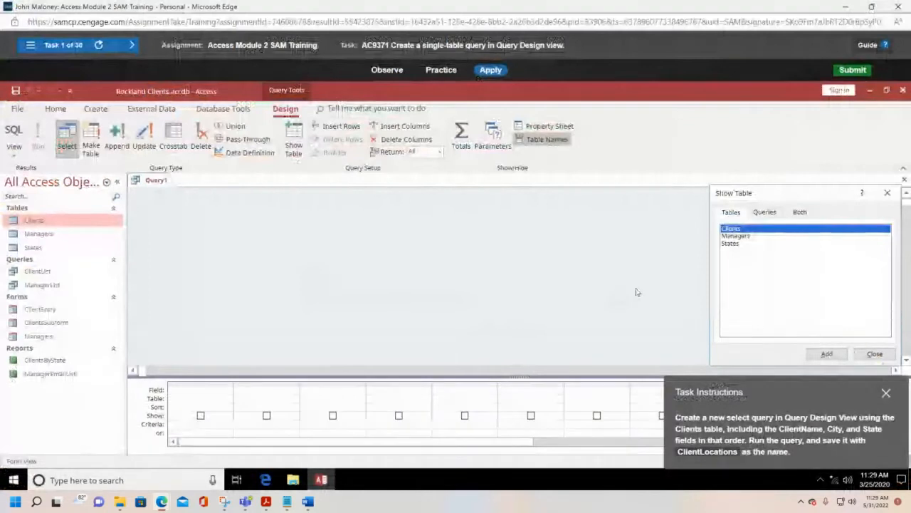
- Add the Clients table to the new query and close the Show Table dialog
left_click_drag(811, 195, 819, 147)
left_click_drag(806, 386, 326, 361)
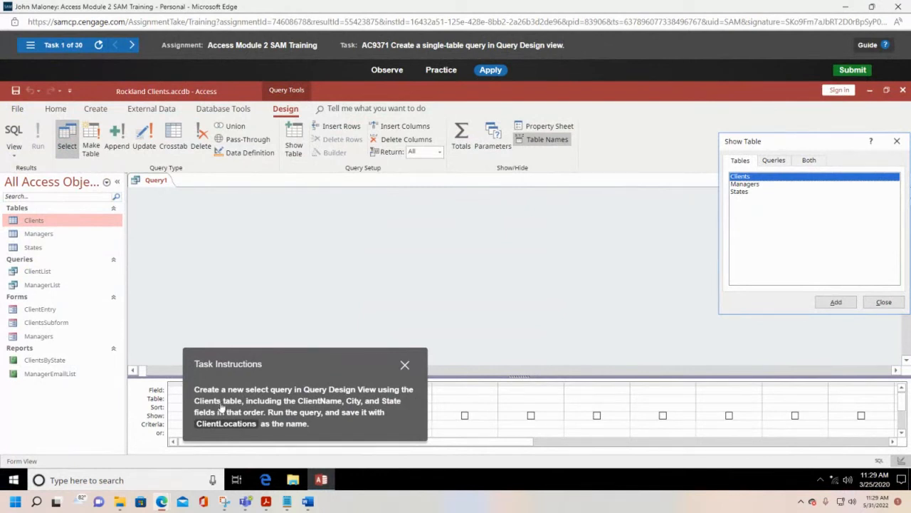
left_click(748, 166)
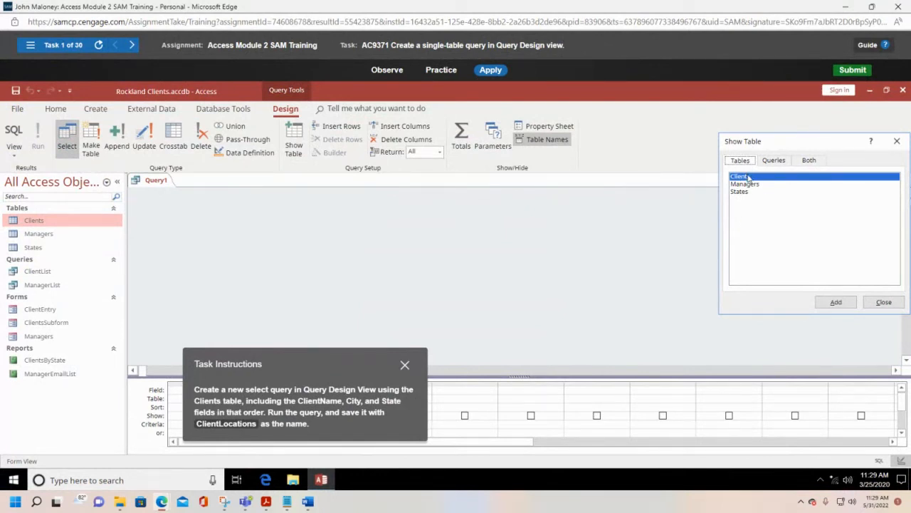
left_click(748, 178)
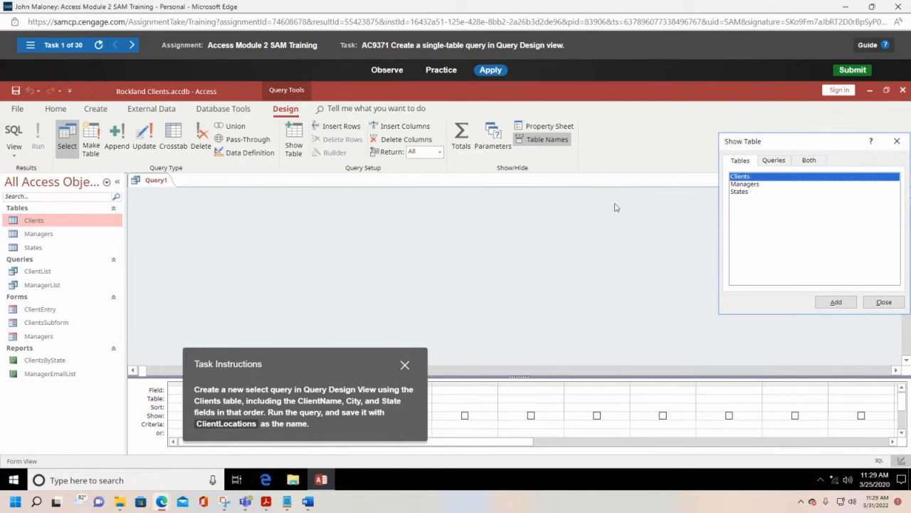
double_click(741, 178)
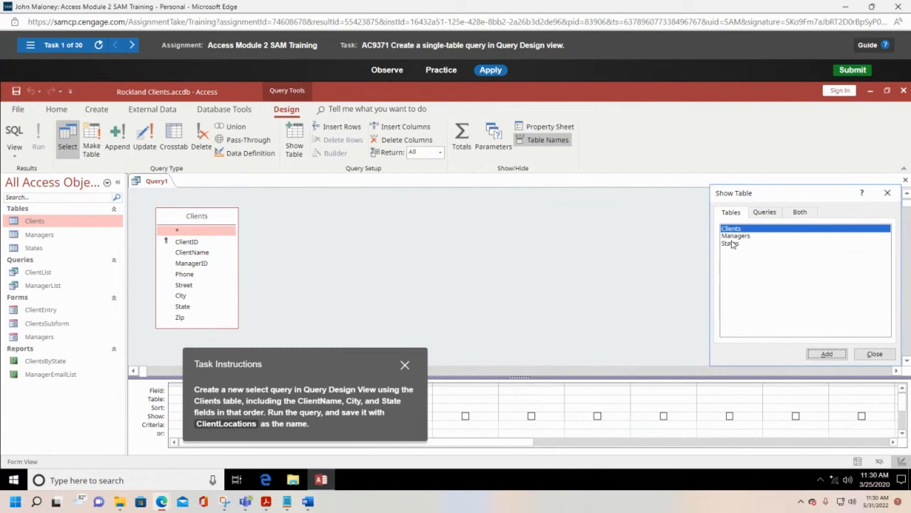
left_click(876, 354)
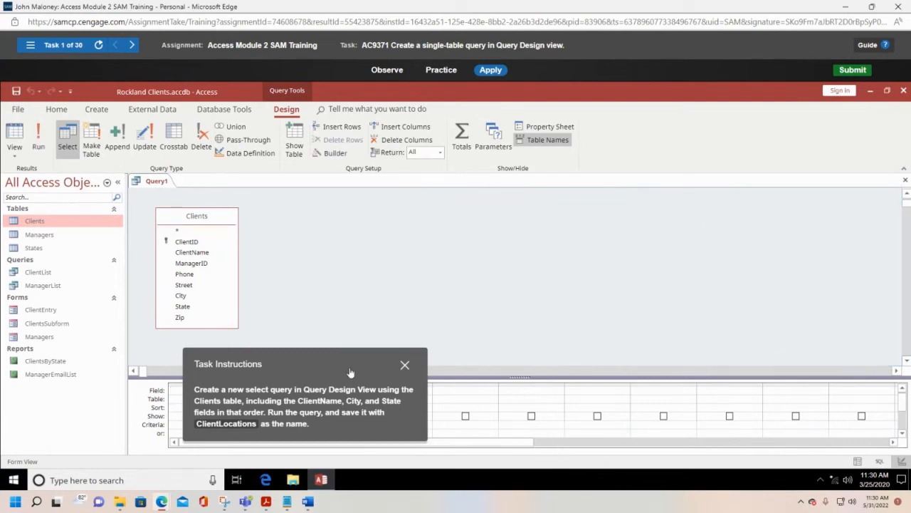
- Add the ClientName, City and State fields from the Clients table to the query design grid, in that order
left_click_drag(349, 367, 696, 216)
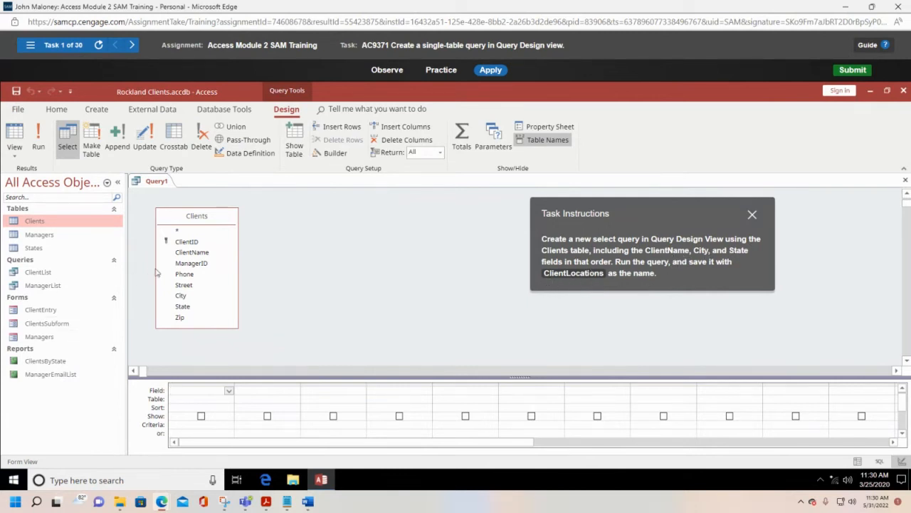
left_click(191, 253)
double_click(191, 253)
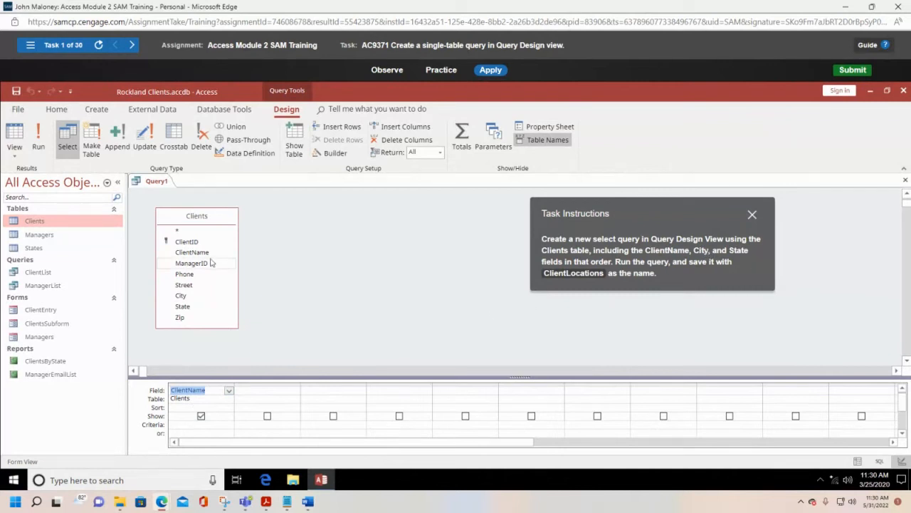
double_click(183, 299)
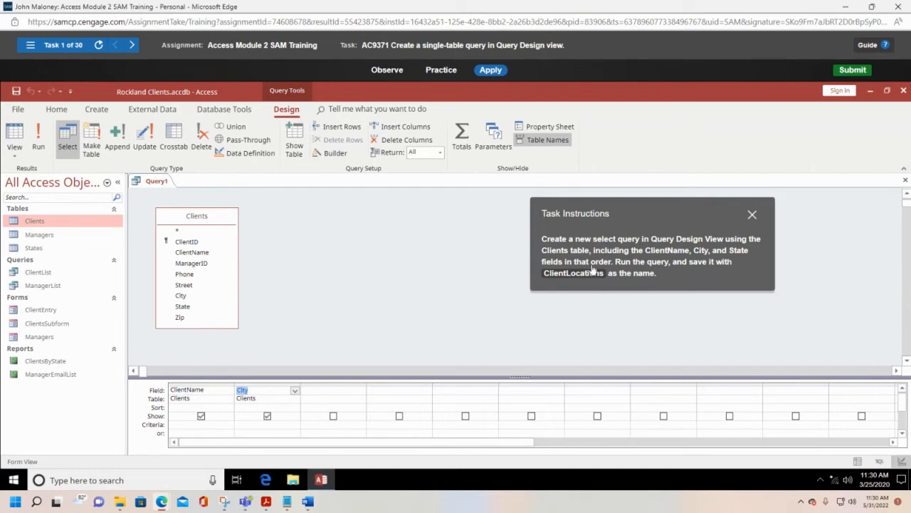
double_click(192, 308)
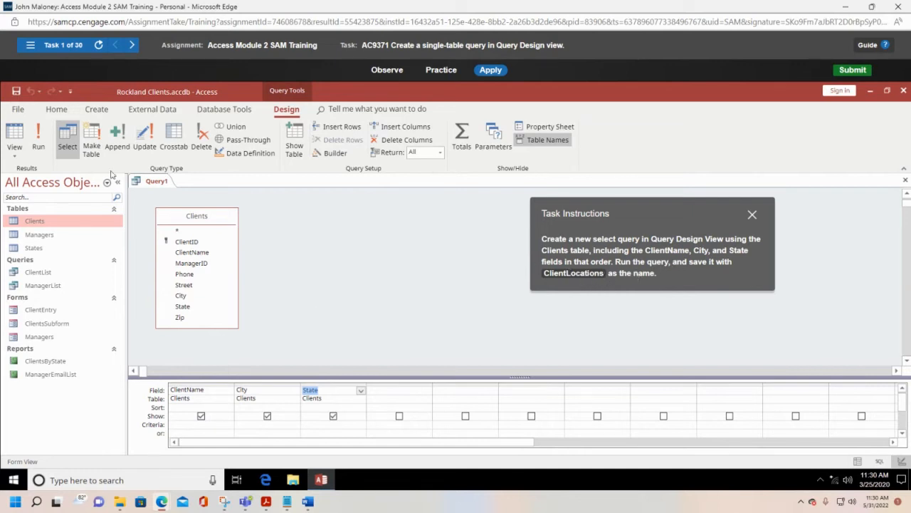
- Run the new Clients query and save it with the name ClientLocations
left_click(39, 143)
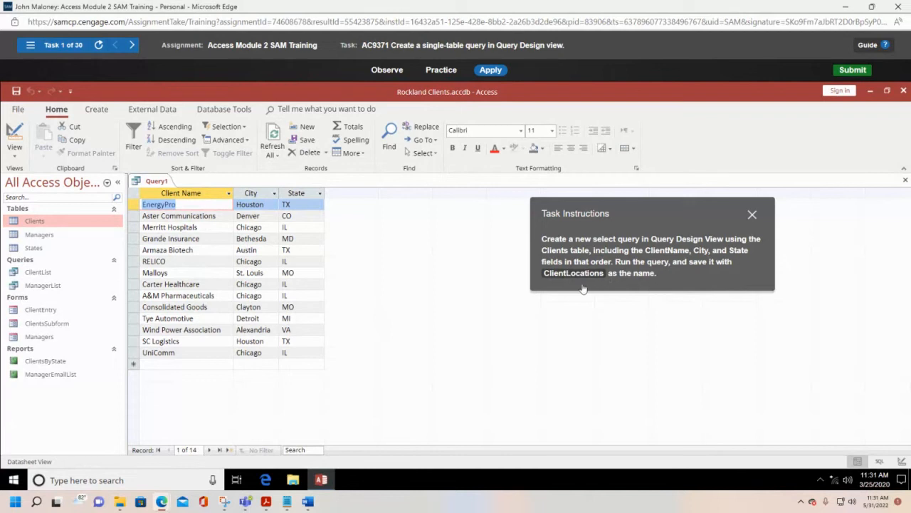
left_click(16, 91)
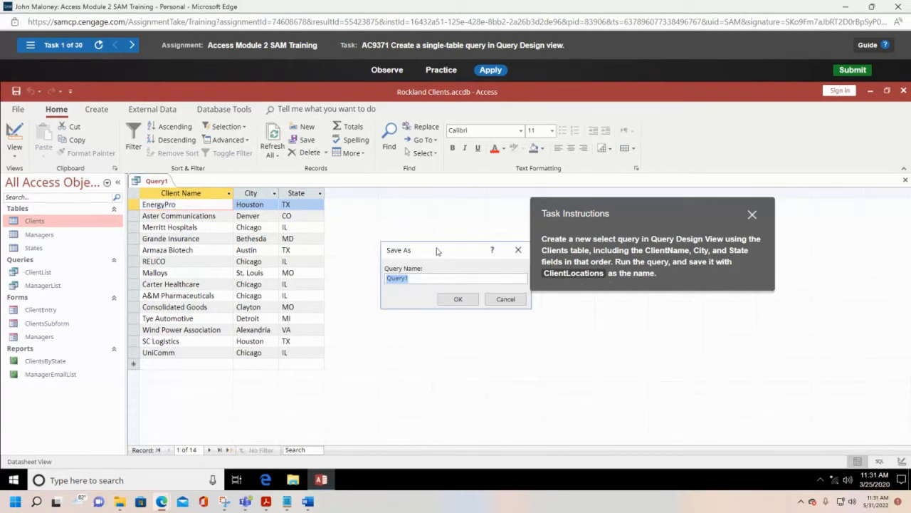
left_click_drag(438, 251, 402, 254)
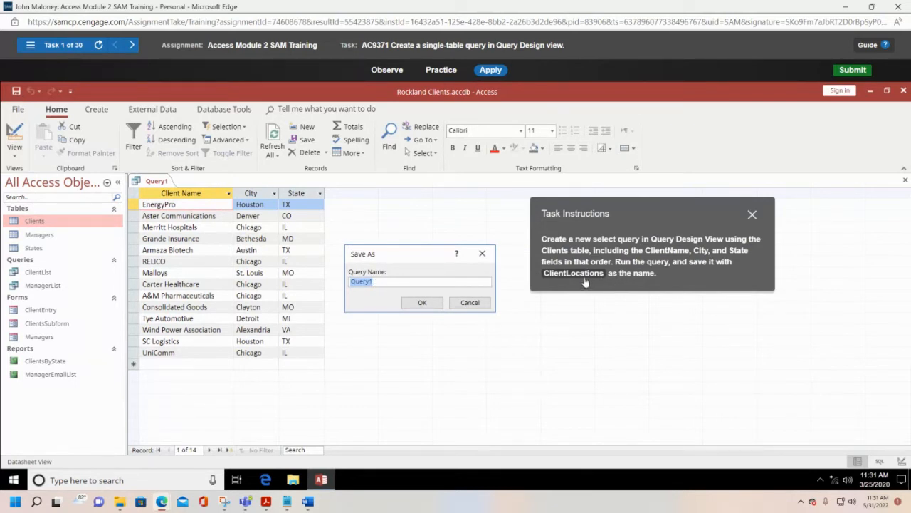
type("ClientLocations")
left_click(428, 305)
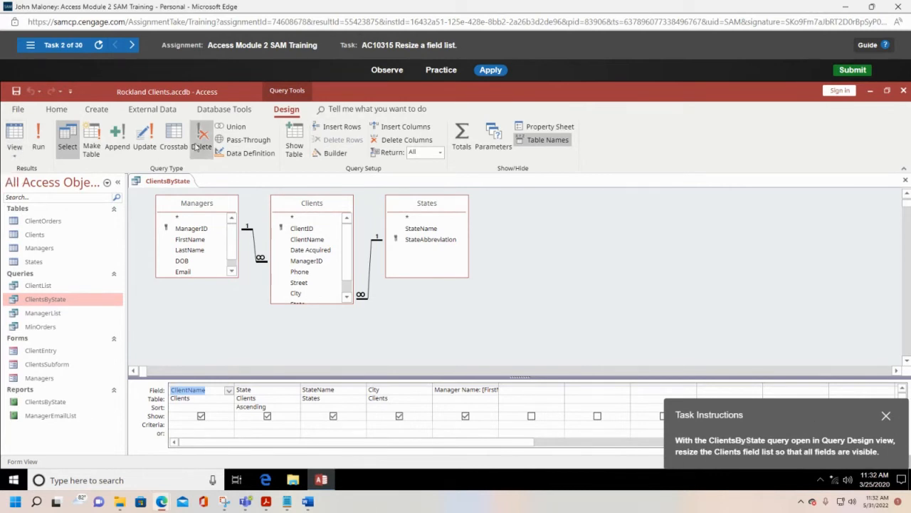
- Lengthen the Clients field list in the ClientsByState query design so that it shows all its fields
left_click(14, 157)
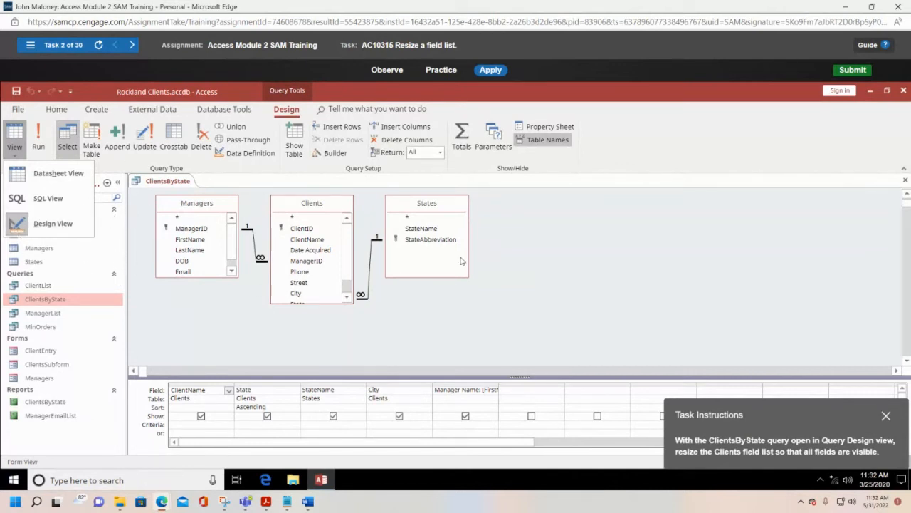
left_click_drag(774, 416, 703, 237)
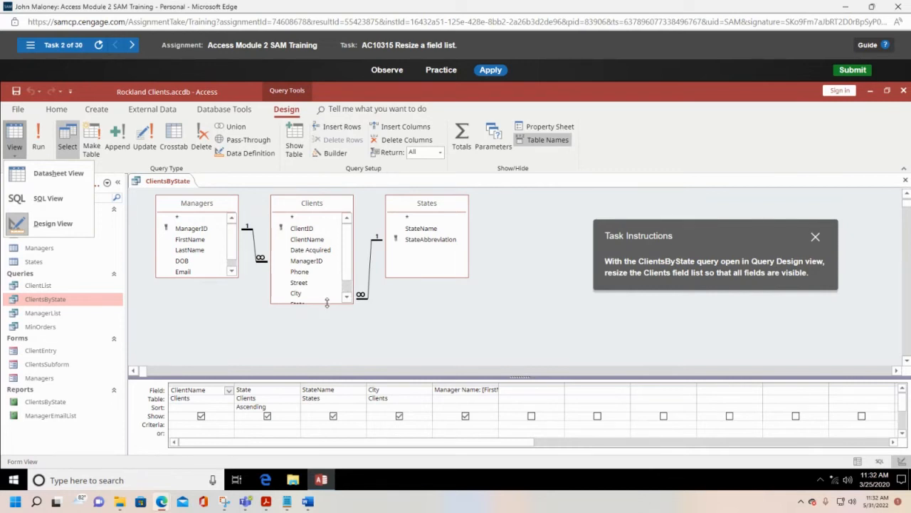
left_click_drag(326, 301, 323, 336)
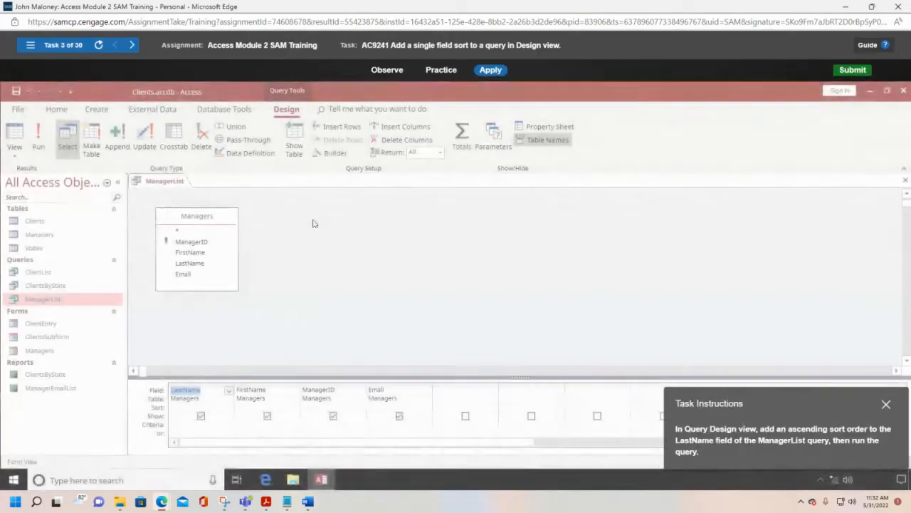
- Add an ascending sort to the LastName field of the ManagerList query and run the query
left_click_drag(814, 403, 709, 233)
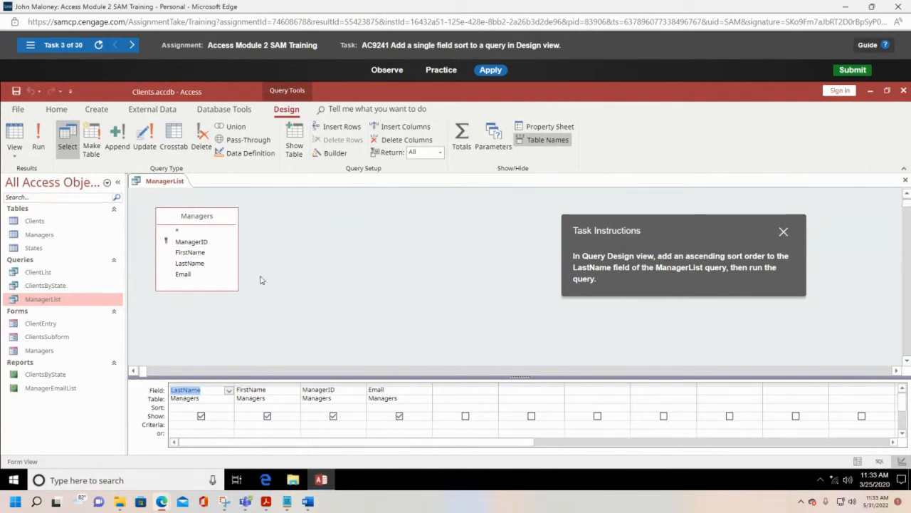
left_click(15, 158)
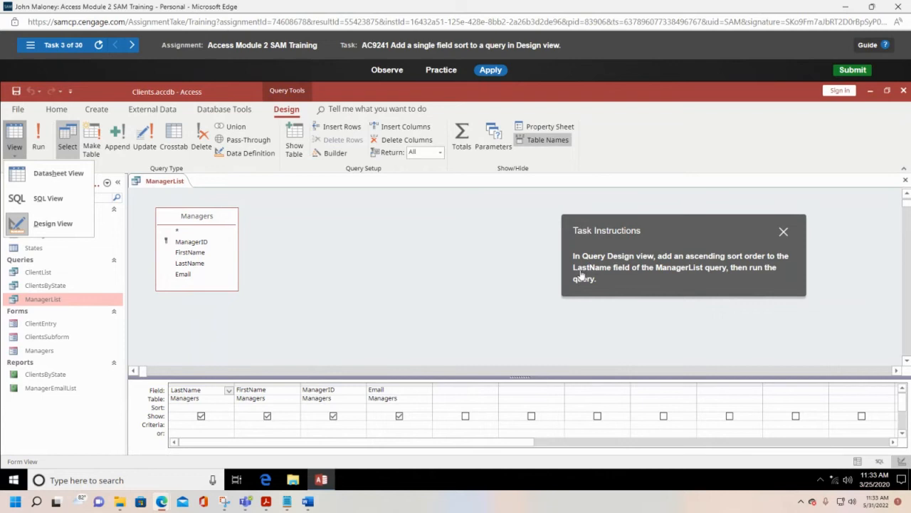
left_click(192, 407)
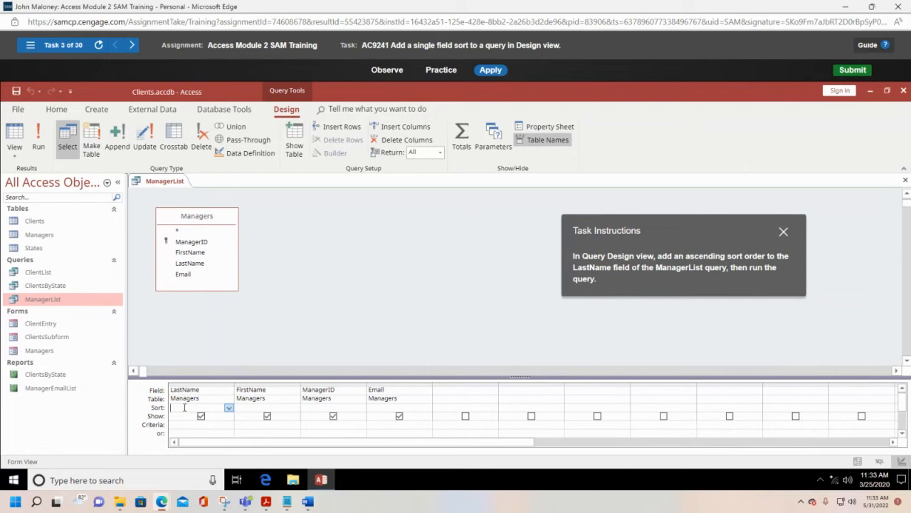
left_click(229, 408)
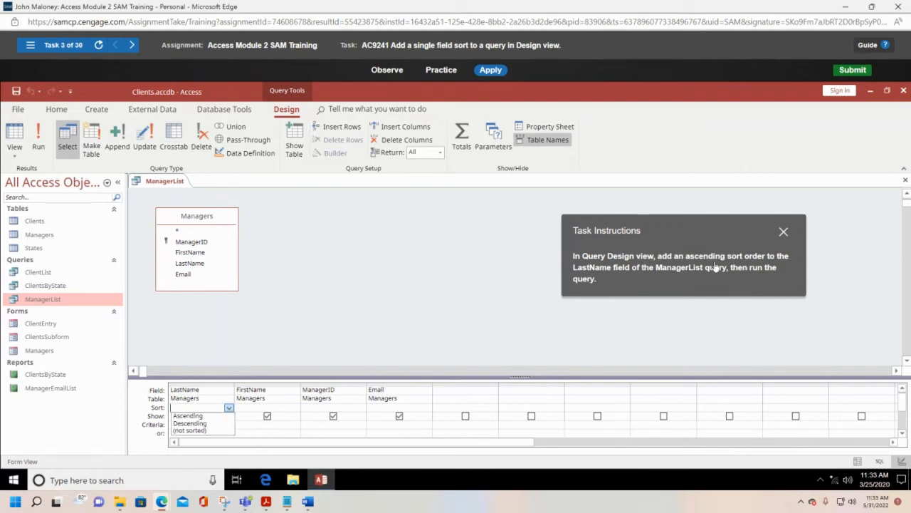
left_click(191, 416)
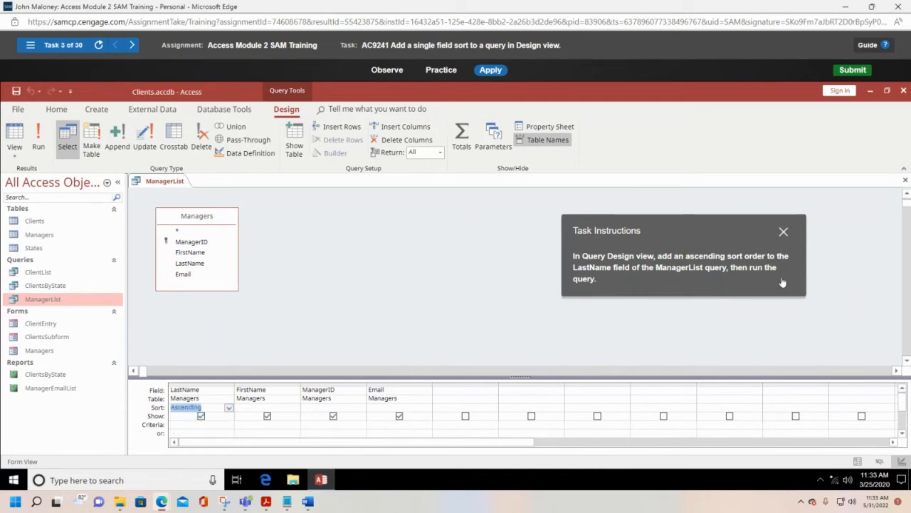
left_click(41, 134)
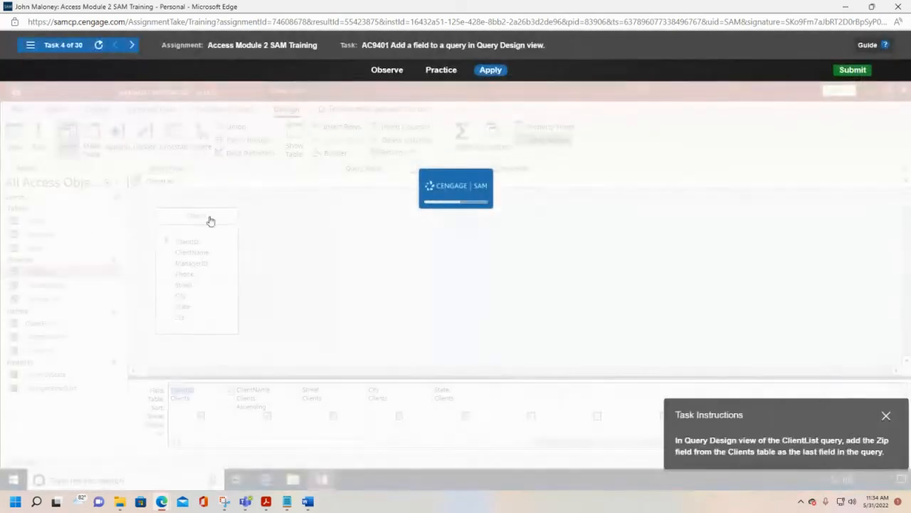
- Add the Zip field from the Clients table as the last field of the ClientList query
left_click_drag(779, 425, 591, 226)
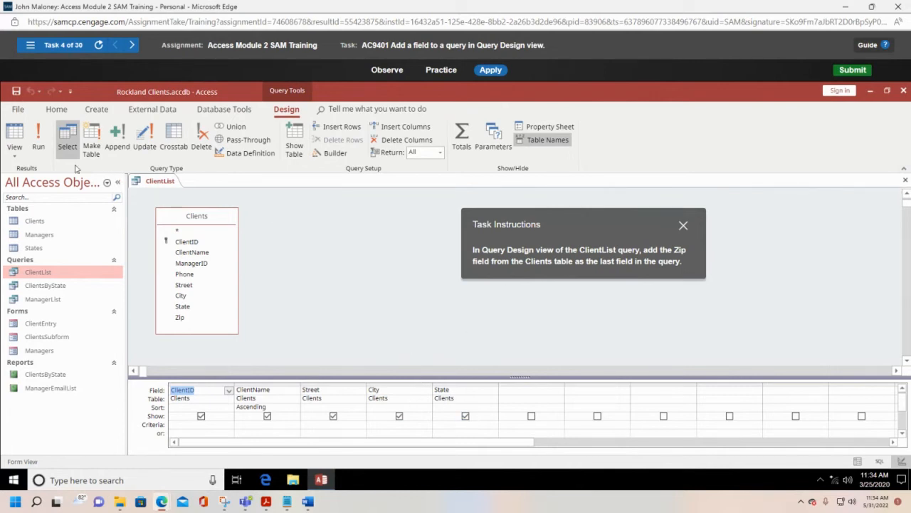
left_click(16, 155)
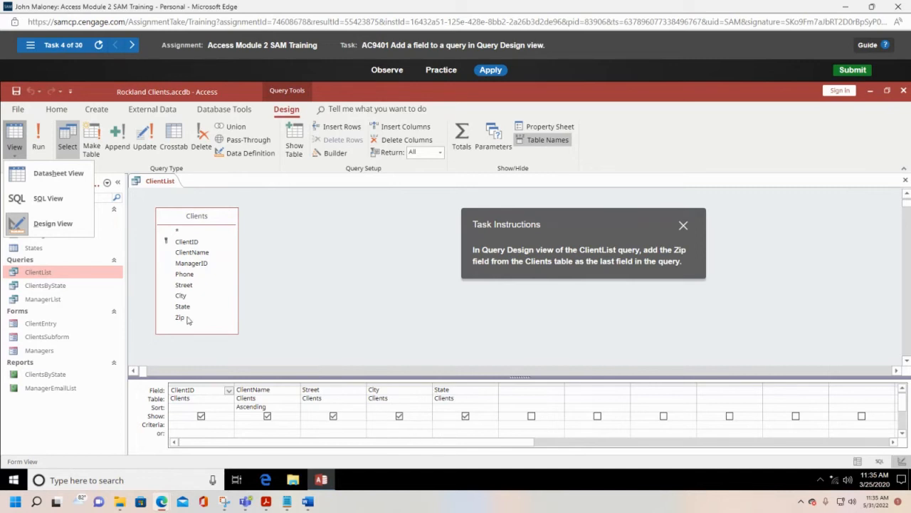
left_click_drag(187, 321, 314, 346)
left_click(189, 320)
double_click(190, 319)
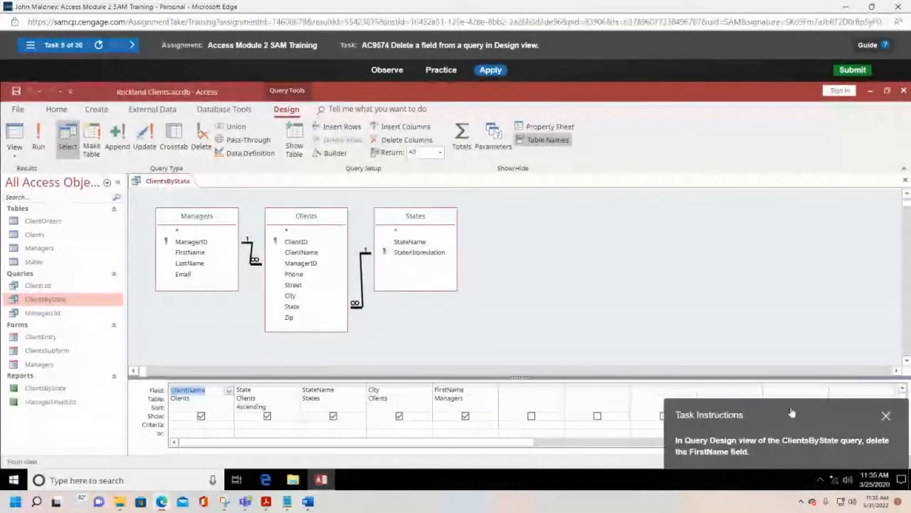
- Try to remove the FirstName field from the ClientsByState query by erasing its name character by character
left_click_drag(792, 412, 687, 235)
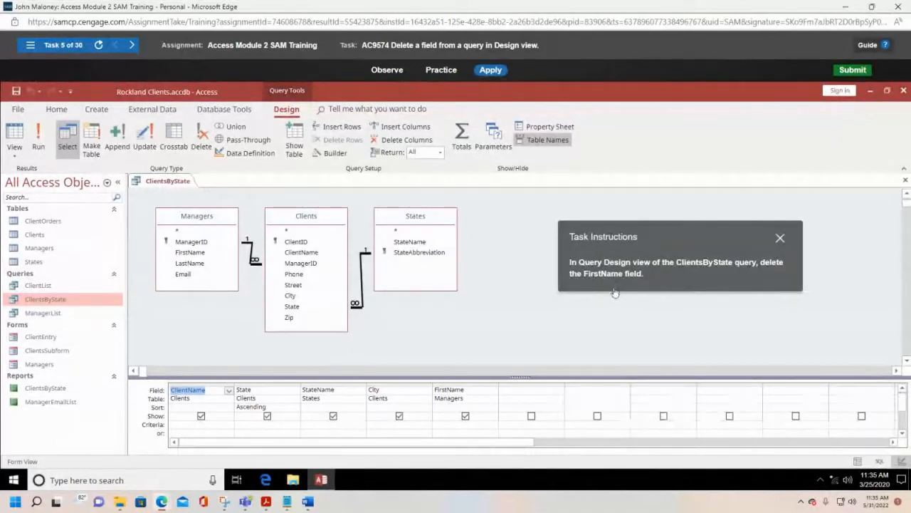
left_click(20, 160)
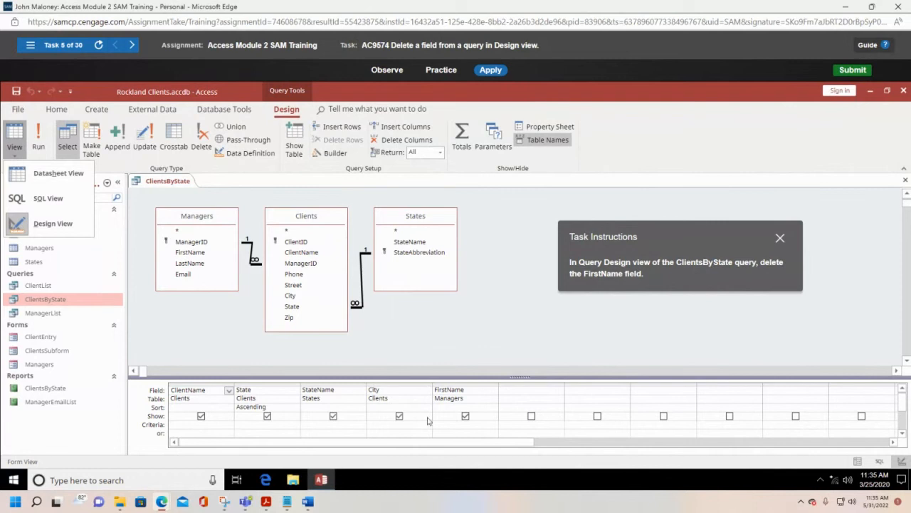
left_click(467, 391)
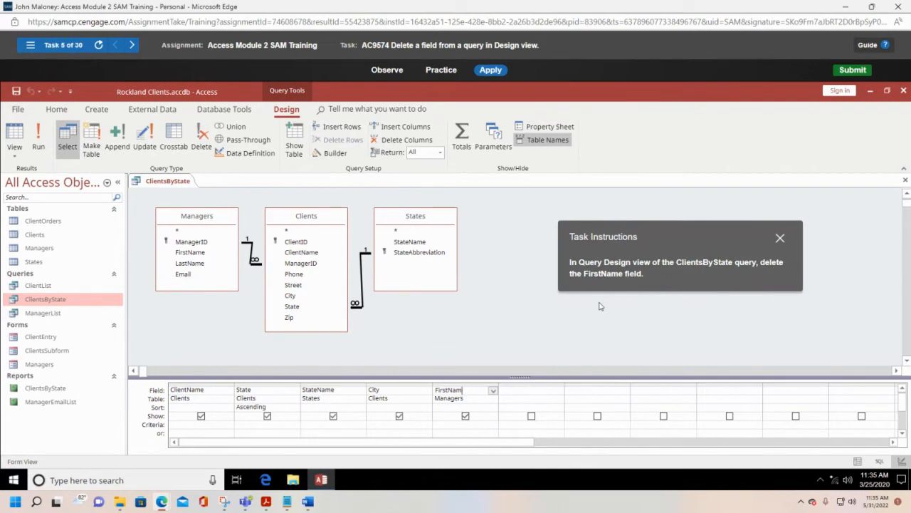
key("BackSpace")
key("BackSpace")
key("BackSpace")
key("BackSpace")
key("BackSpace")
key("BackSpace")
key("BackSpace")
key("BackSpace")
key("BackSpace")
left_click(470, 401)
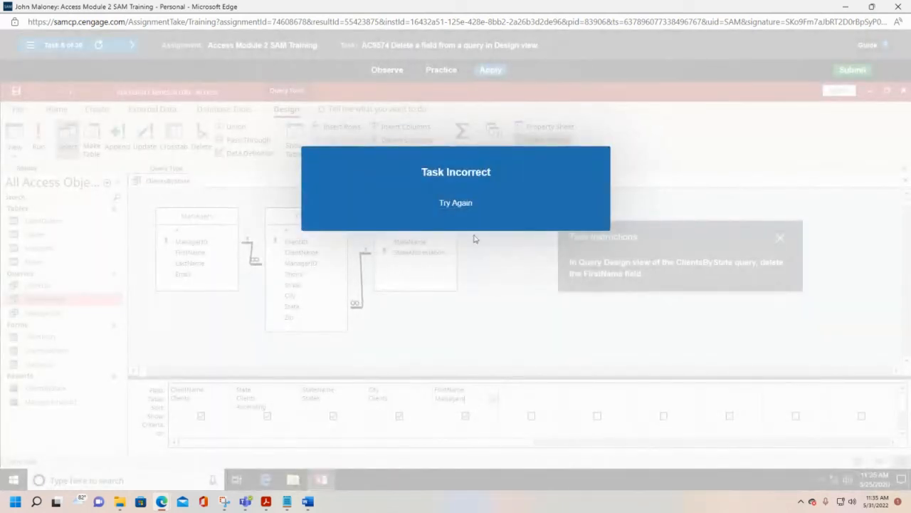
left_click(459, 205)
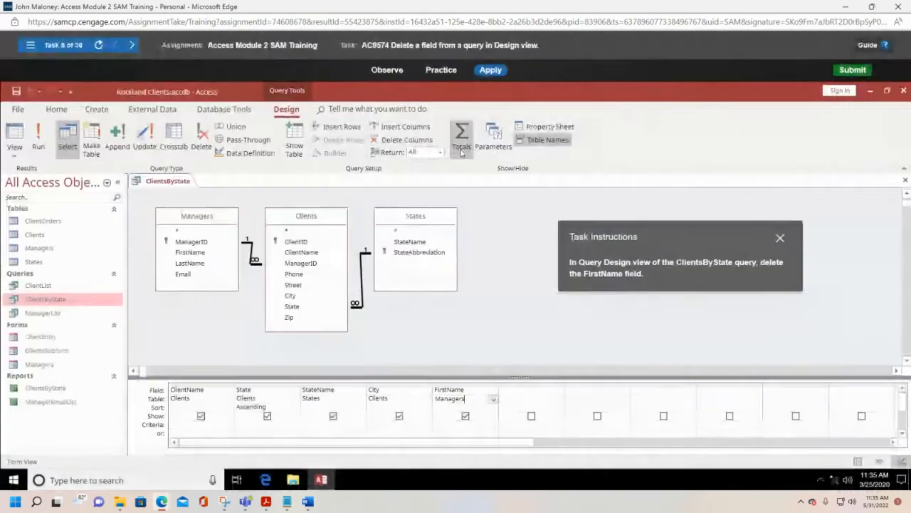
- Try to remove the FirstName field by clearing its whole selected name in the ClientsByState design grid
left_click(474, 392)
left_click(493, 391)
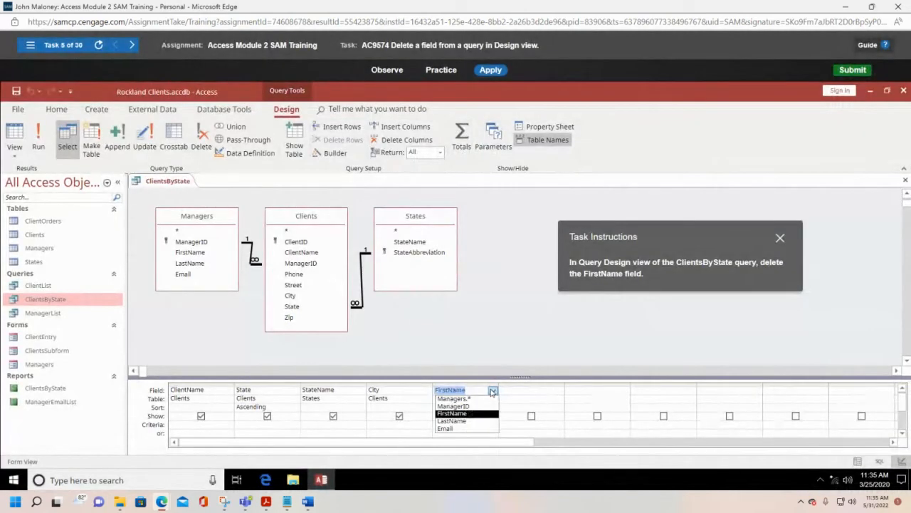
left_click(493, 391)
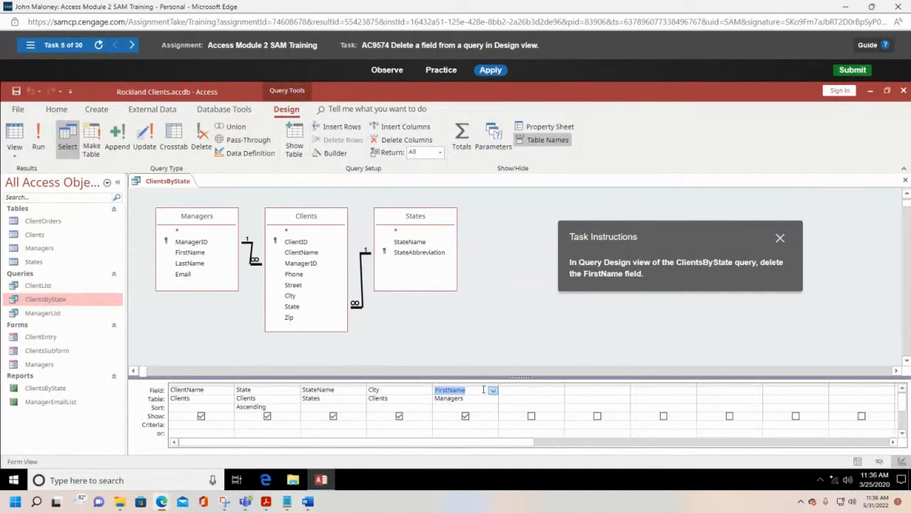
key("Delete")
left_click(410, 393)
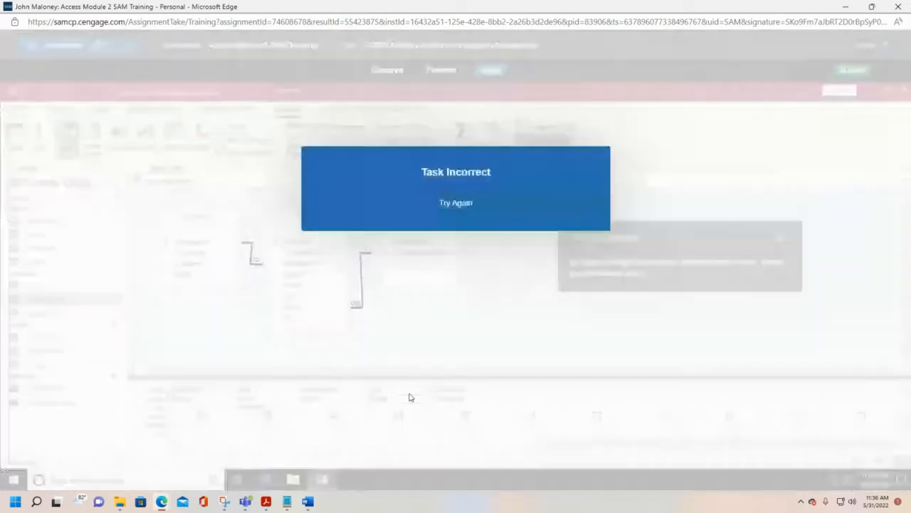
left_click(449, 215)
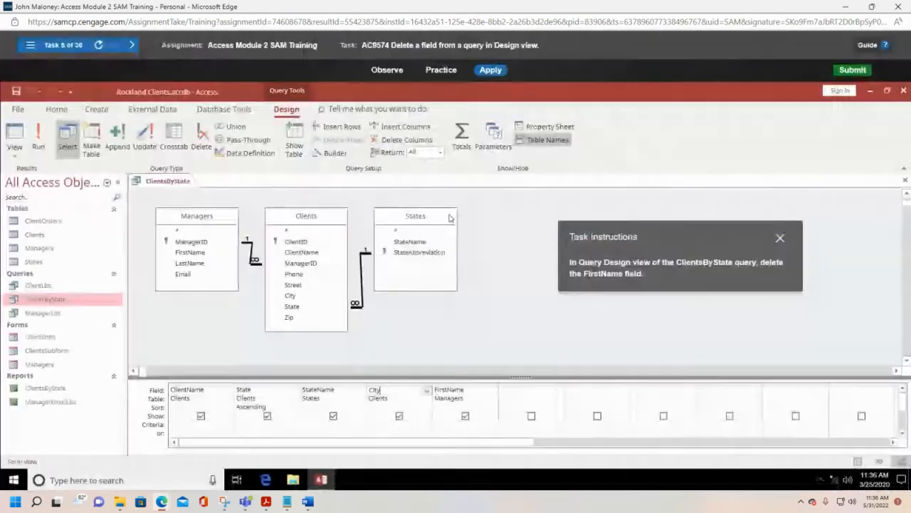
- Delete the FirstName column from the ClientsByState query's design grid with Delete Columns
left_click(456, 390)
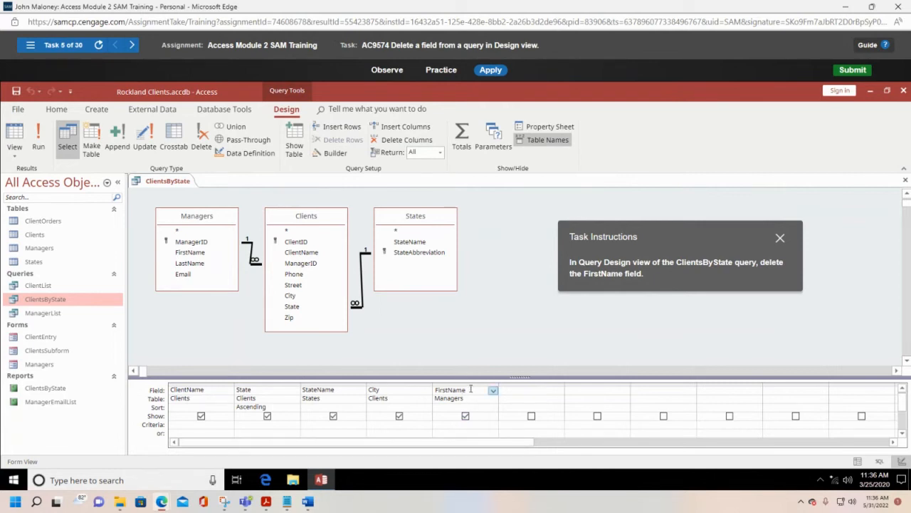
left_click(406, 141)
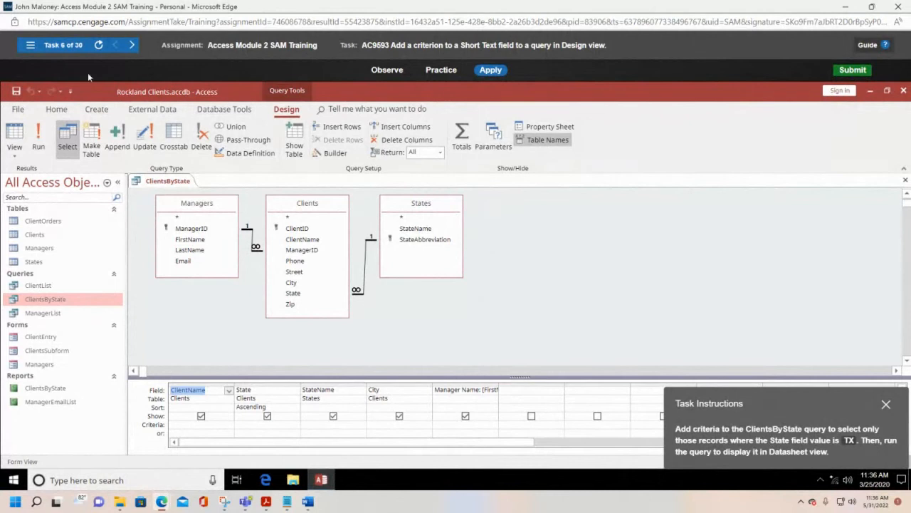
- Add the criterion TX to the State field of the ClientsByState query and run the query
left_click_drag(771, 402, 674, 264)
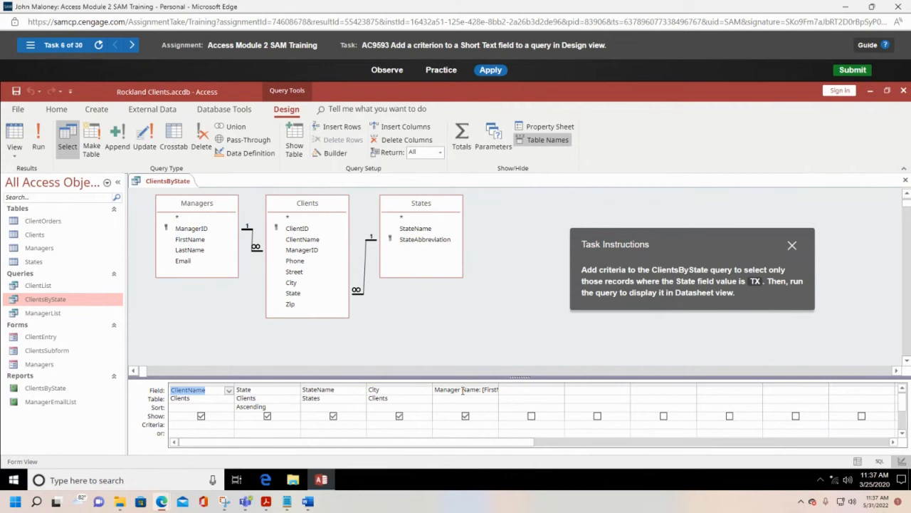
left_click(260, 390)
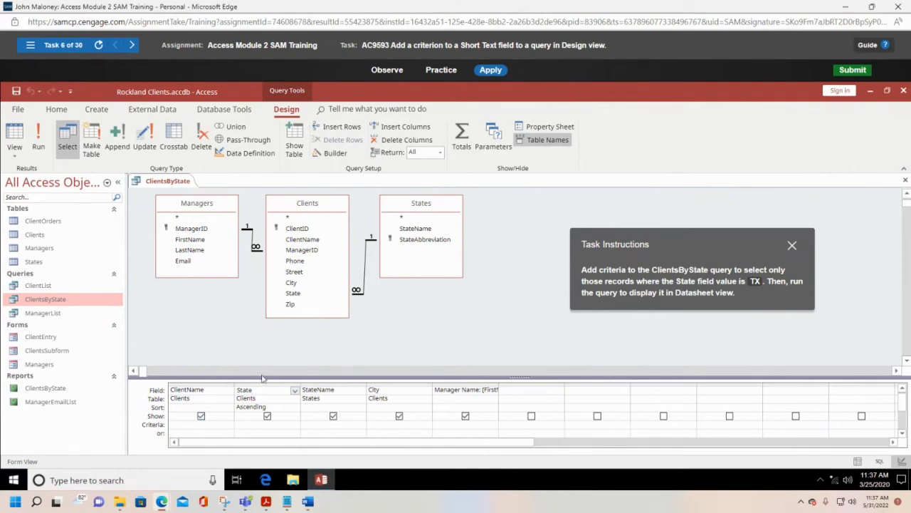
left_click(251, 425)
type("TX")
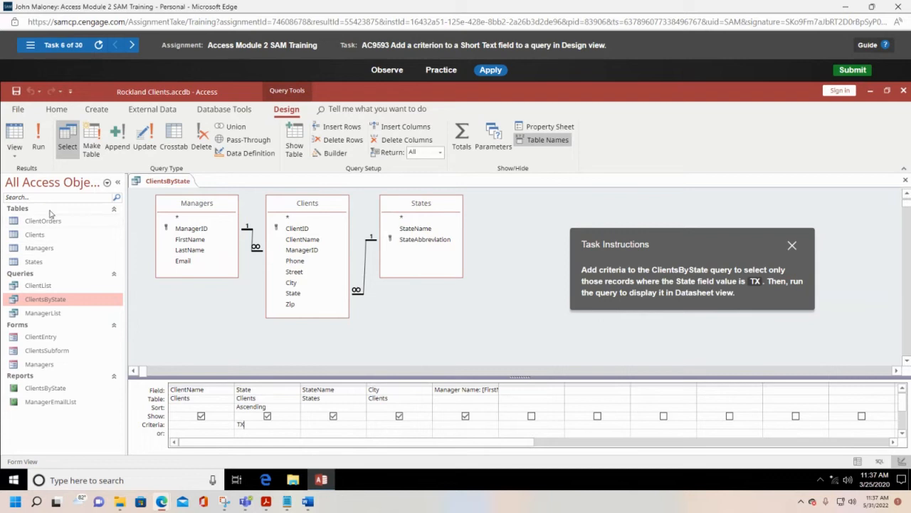
left_click(45, 146)
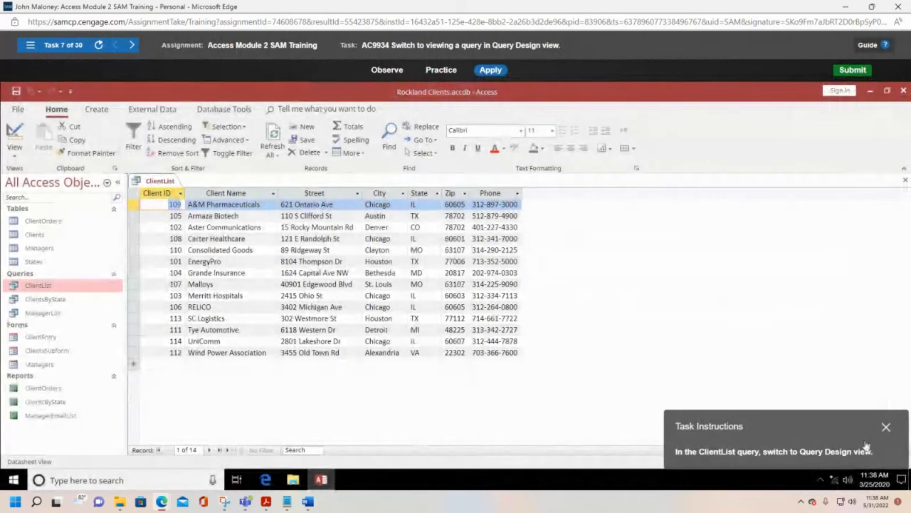
- Switch the ClientList query from Datasheet view to Design view
left_click_drag(827, 427, 733, 273)
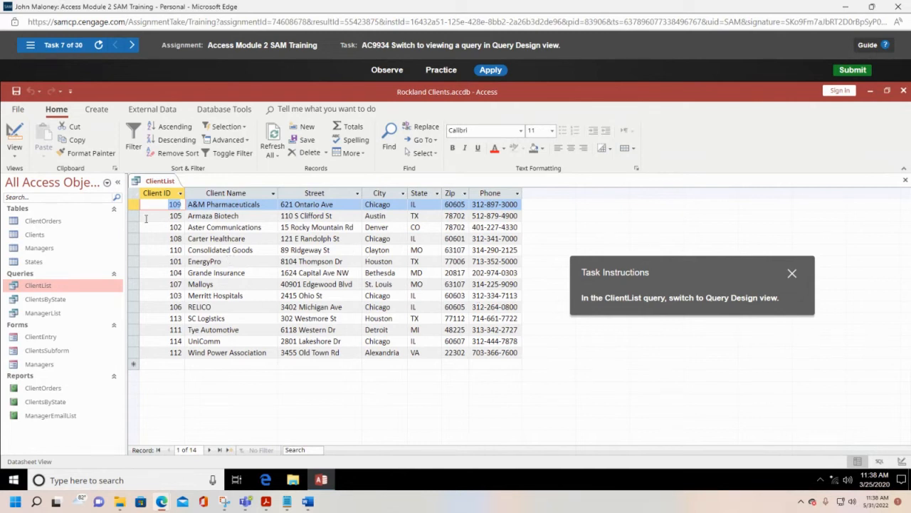
left_click(15, 158)
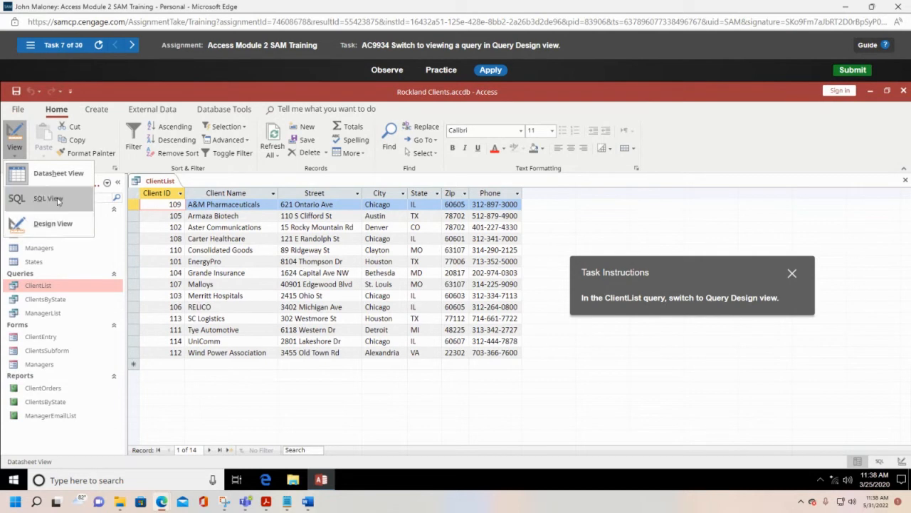
left_click(46, 225)
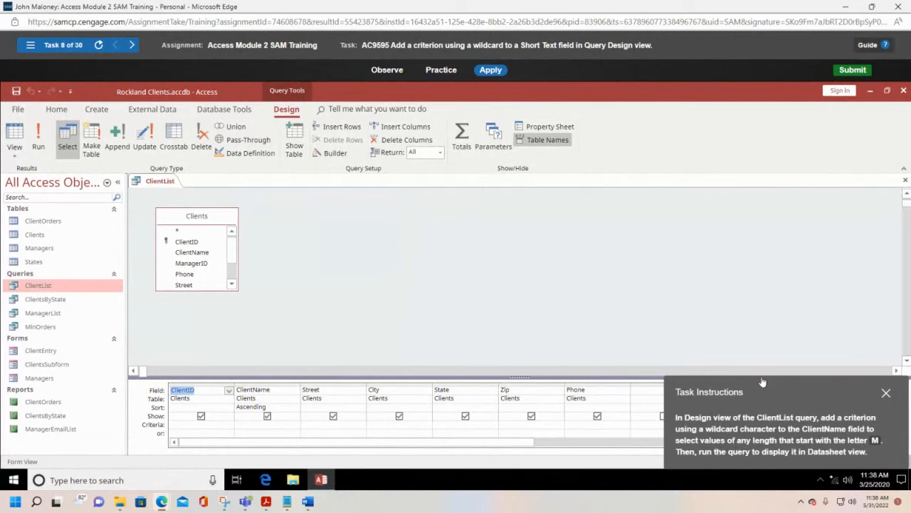
- Add the wildcard criterion M* to the ClientName field of the ClientList query and run the query
left_click_drag(777, 388, 631, 271)
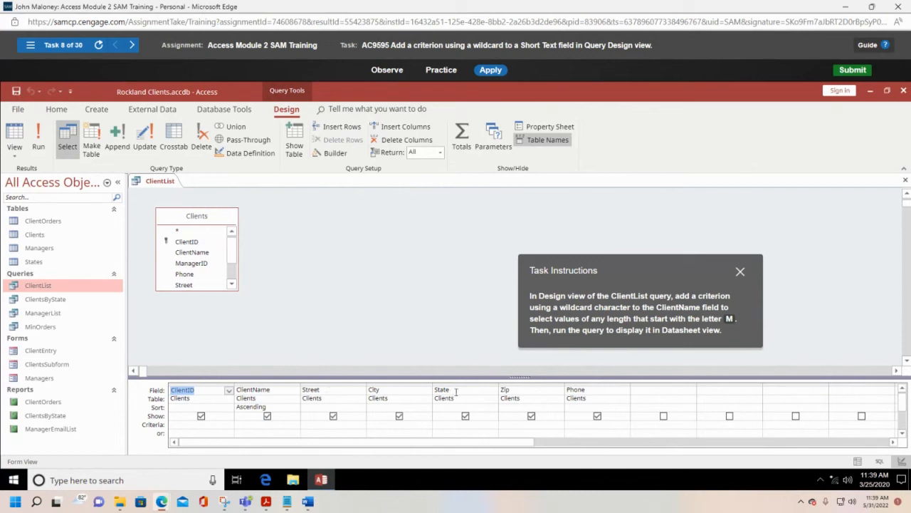
left_click(287, 391)
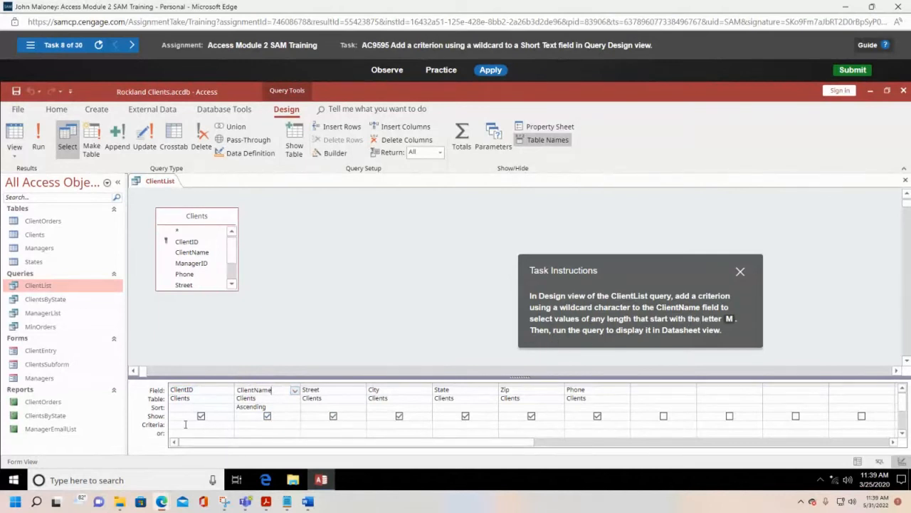
left_click(259, 426)
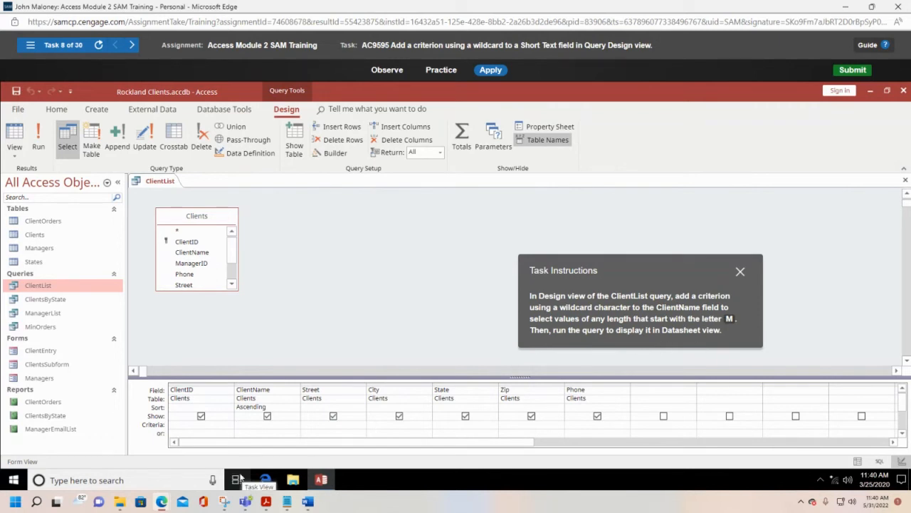
type("M")
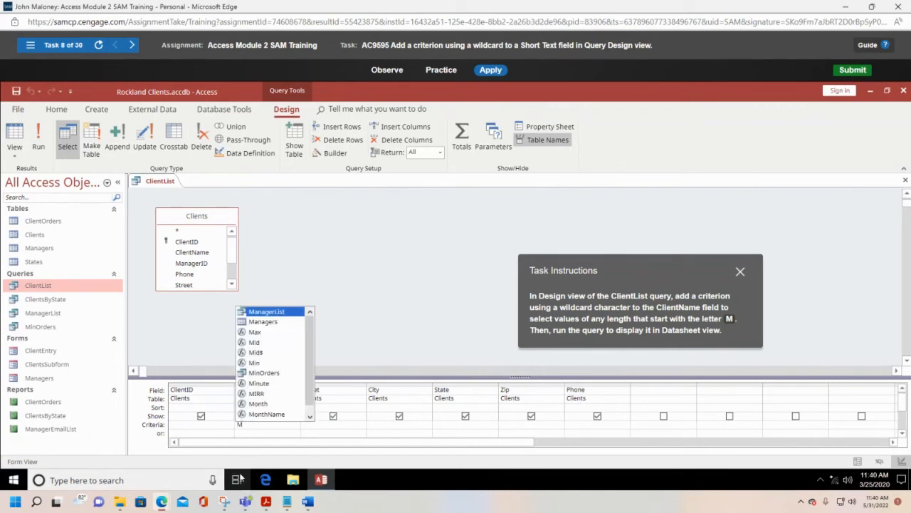
type("*")
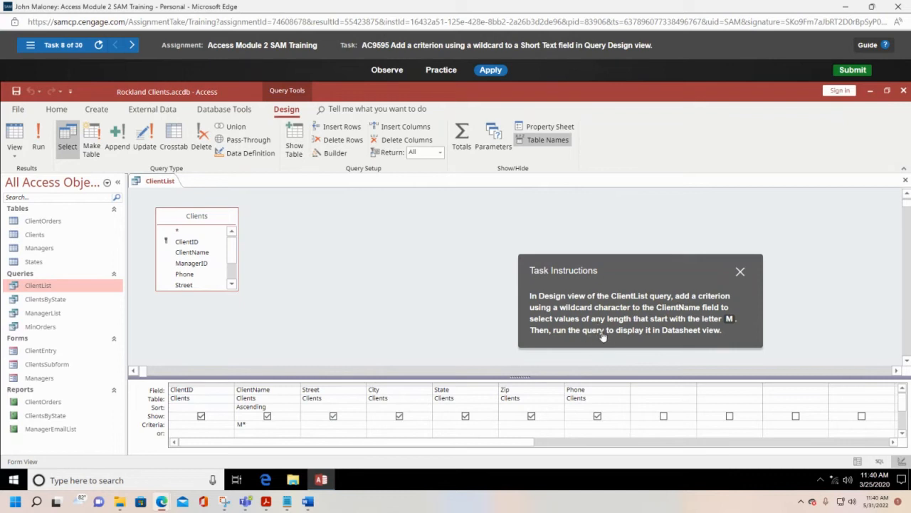
left_click(37, 135)
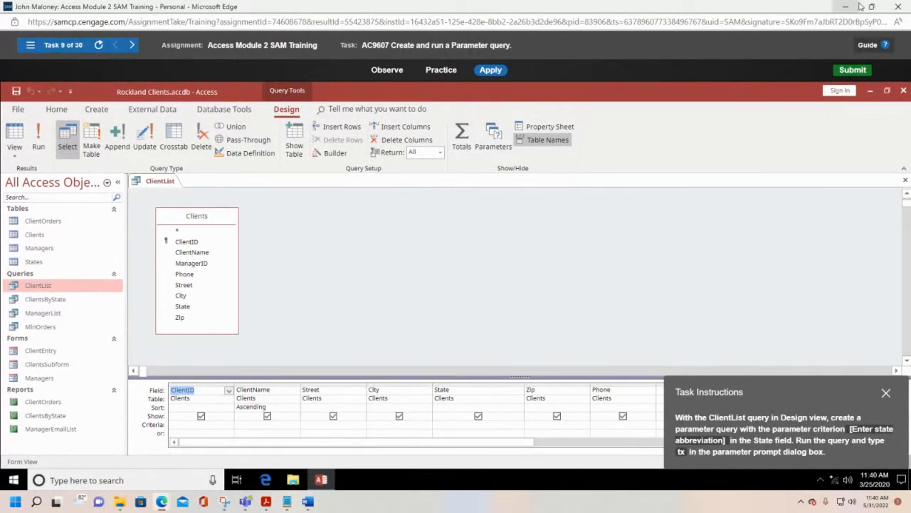
- Exit the Access Module 2 SAM Training and return to the course's activity list
left_click(905, 8)
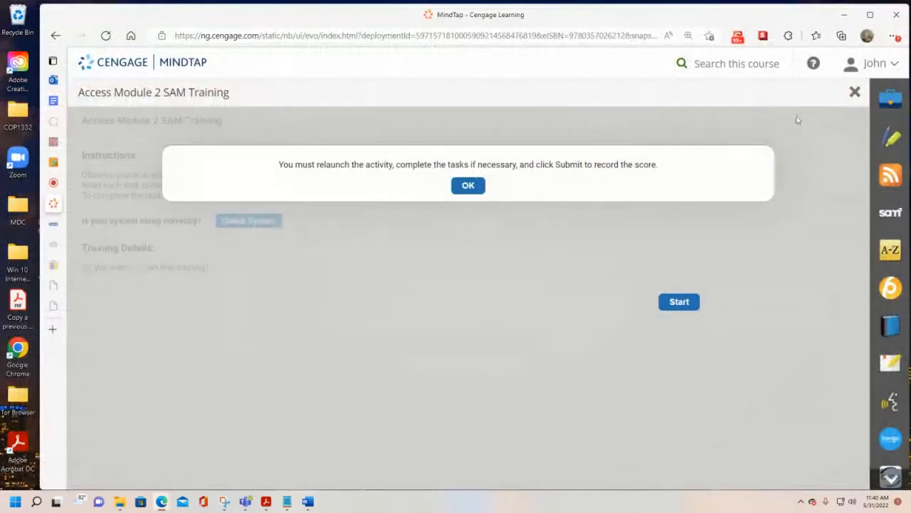
left_click(855, 93)
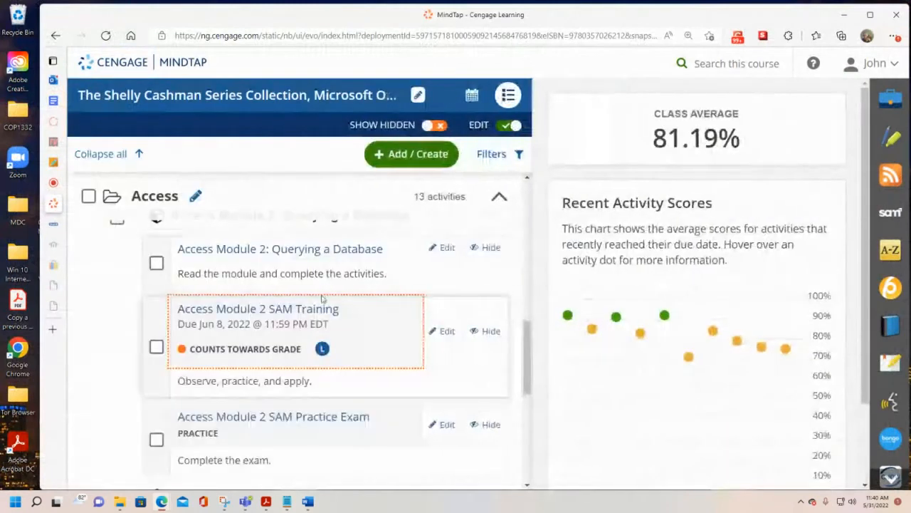
scroll(321, 300, "down", 2)
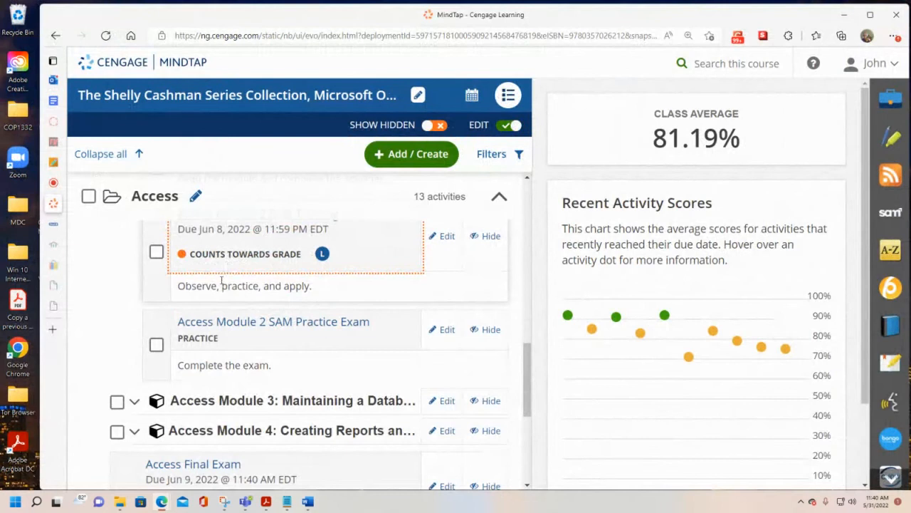
scroll(224, 287, "down", 1)
scroll(228, 292, "down", 1)
scroll(294, 302, "up", 3)
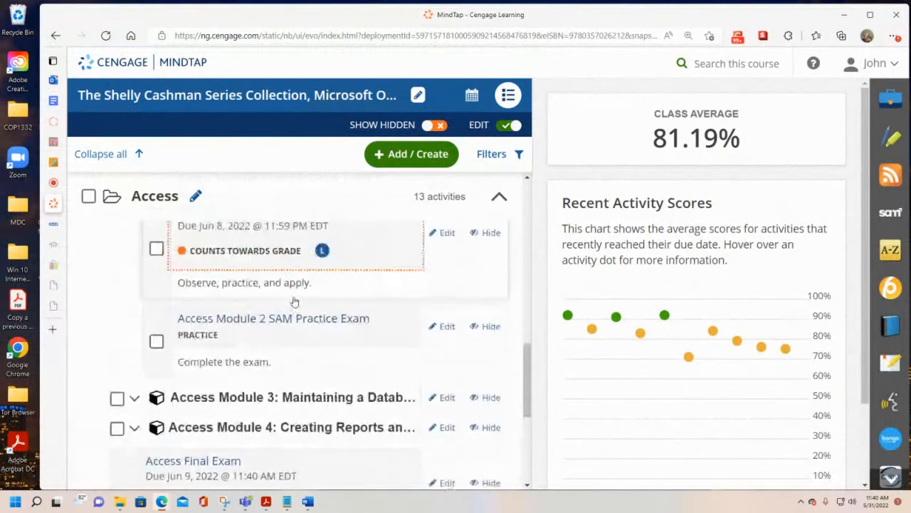
- Open Access Module 1 SAM Training from the course's Access folder and start it
scroll(294, 302, "up", 5)
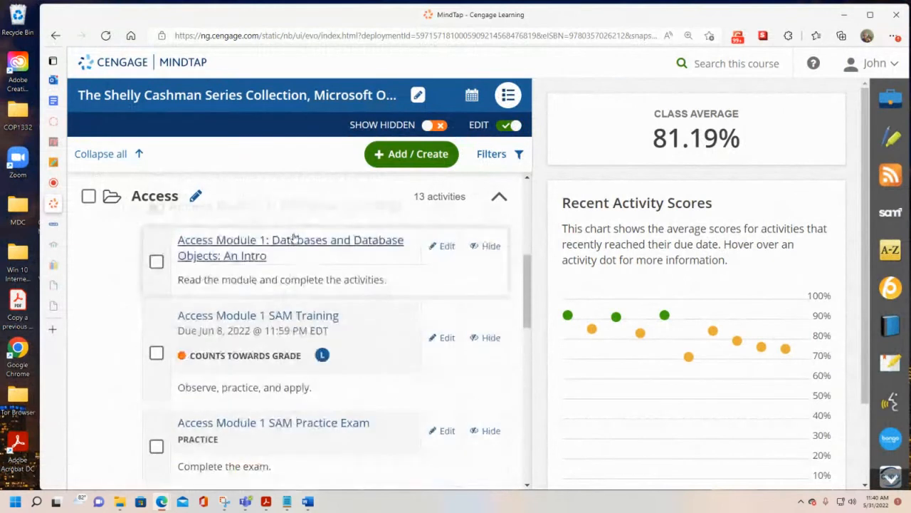
scroll(295, 271, "up", 3)
scroll(299, 378, "down", 3)
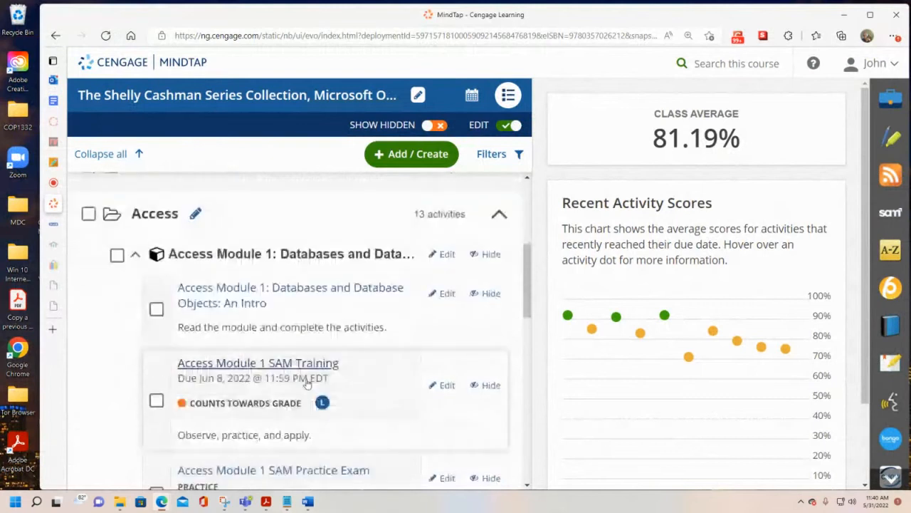
left_click(296, 366)
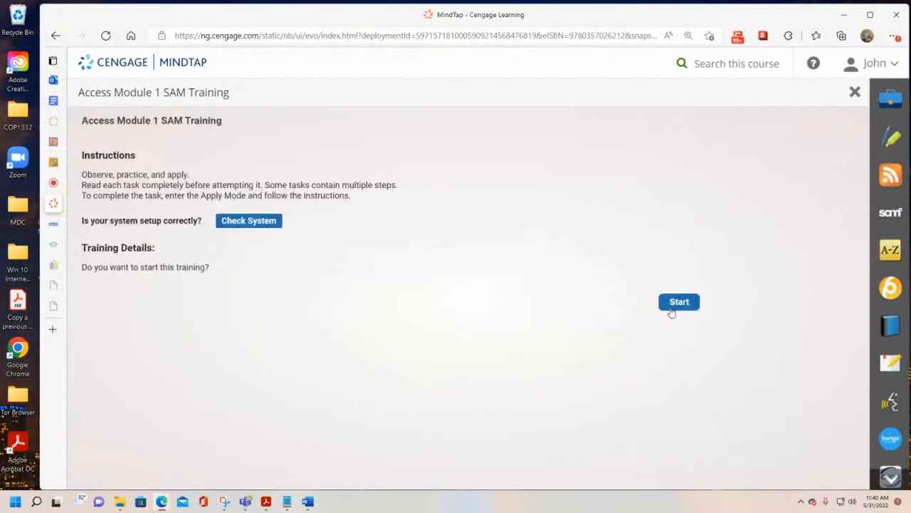
left_click(679, 302)
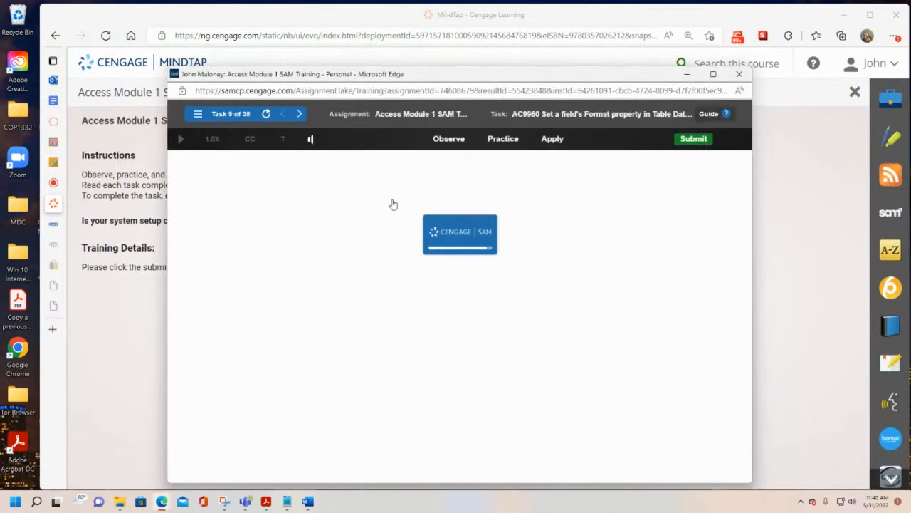
- Review the completion marks in the Access Module 1 SAM Training task list, and exit the training
left_click(235, 114)
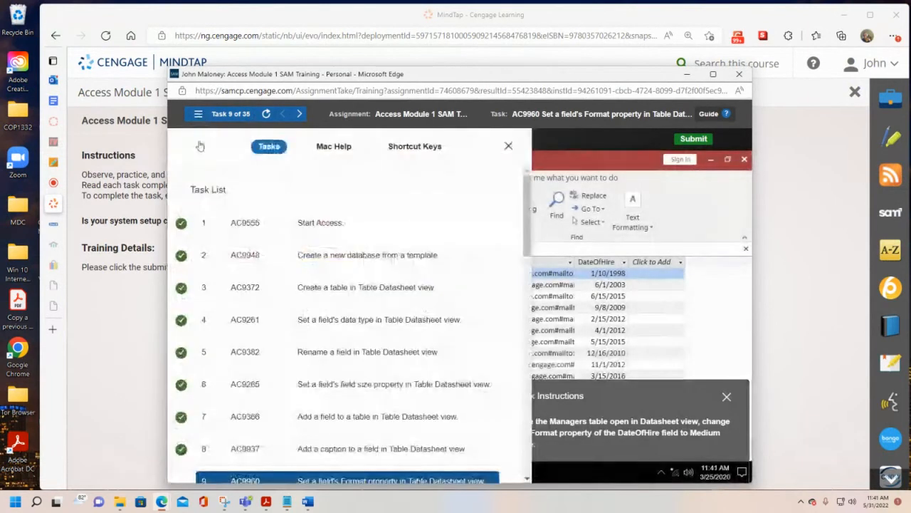
scroll(214, 356, "down", 2)
scroll(193, 360, "up", 2)
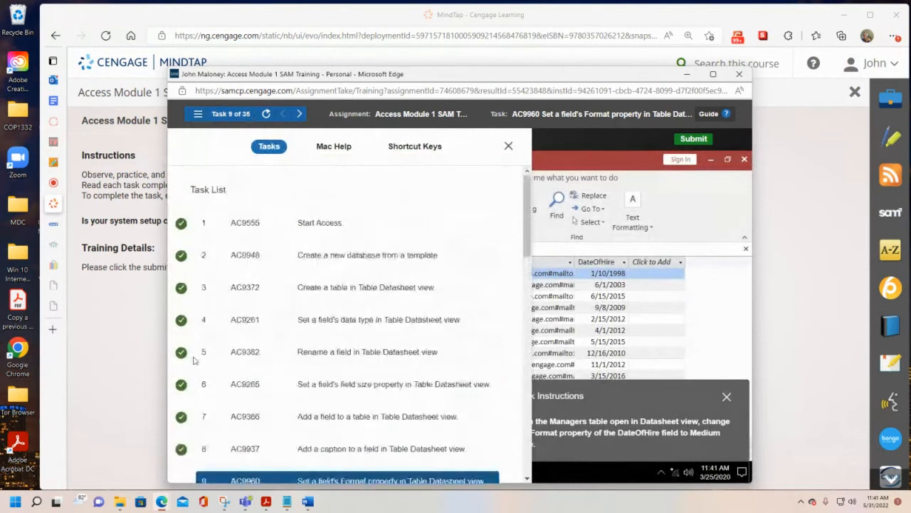
scroll(235, 411, "down", 1)
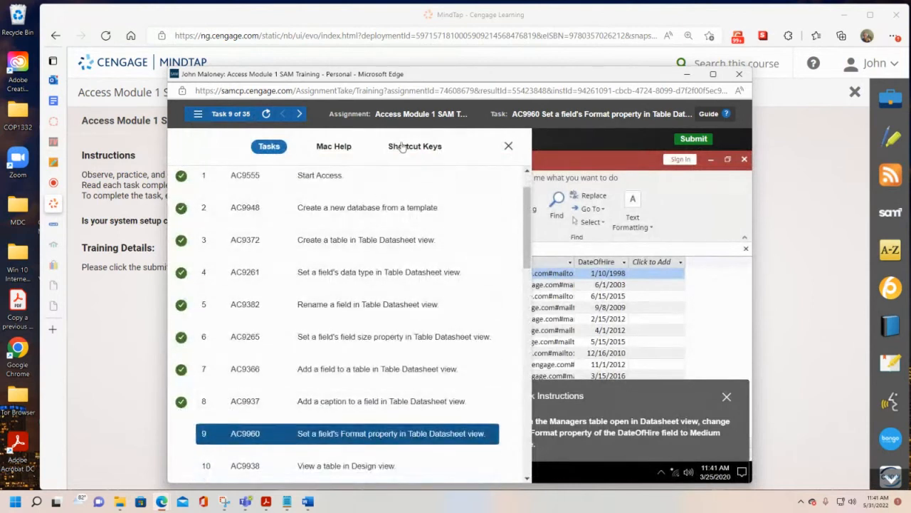
left_click(508, 146)
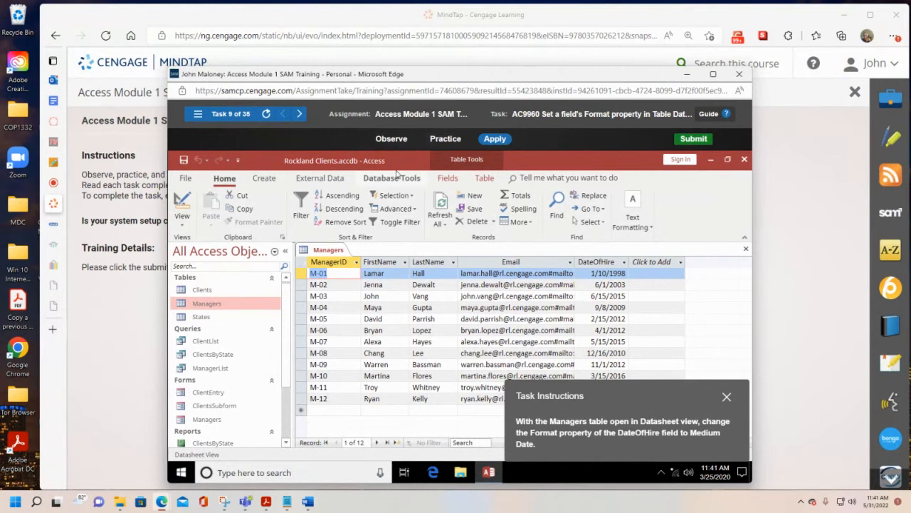
left_click(744, 74)
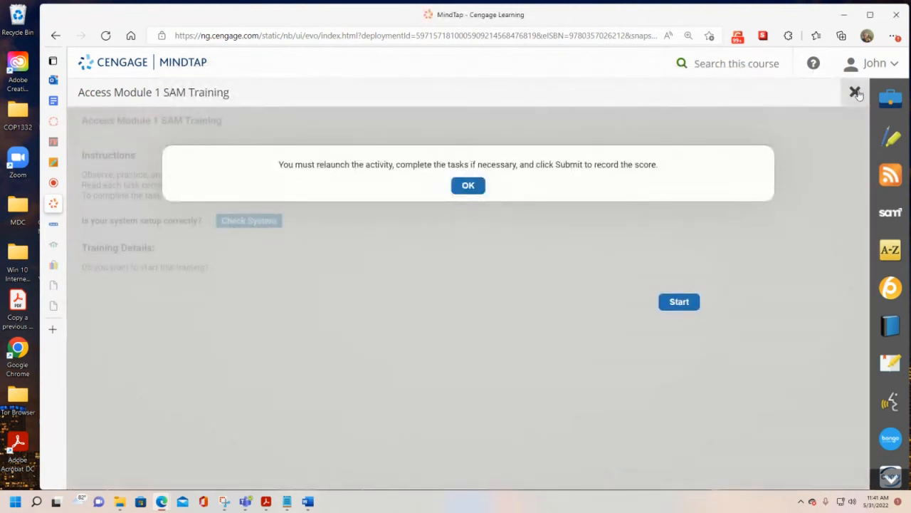
left_click(856, 93)
- Expand Access Module 3 in the course list, start its SAM Training and maximize the training window
scroll(294, 348, "down", 3)
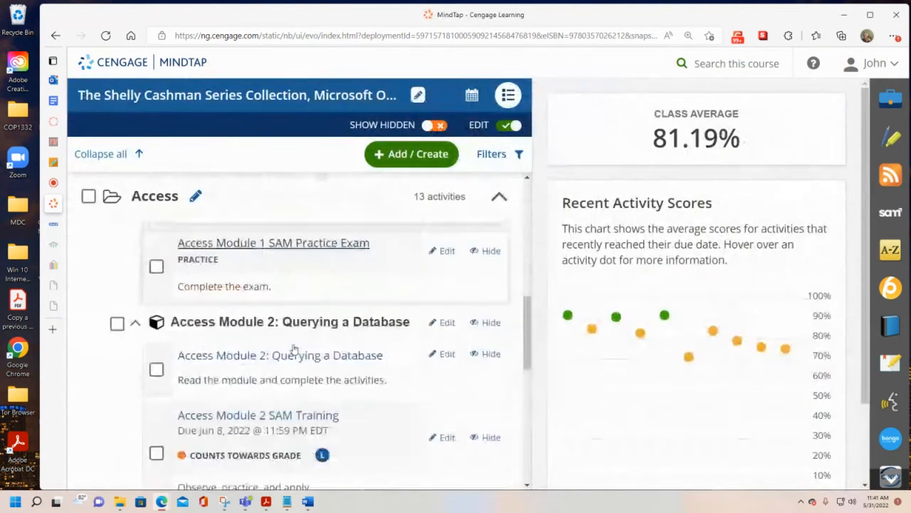
scroll(294, 349, "down", 5)
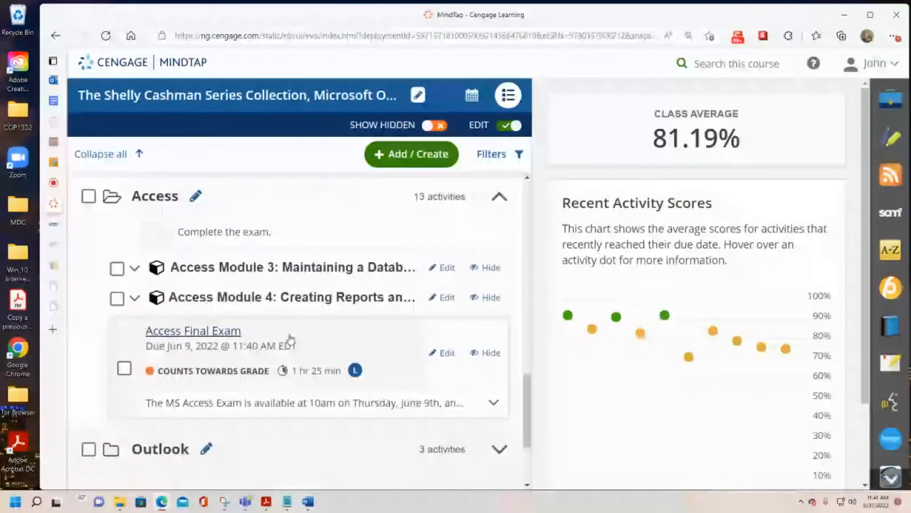
left_click(134, 267)
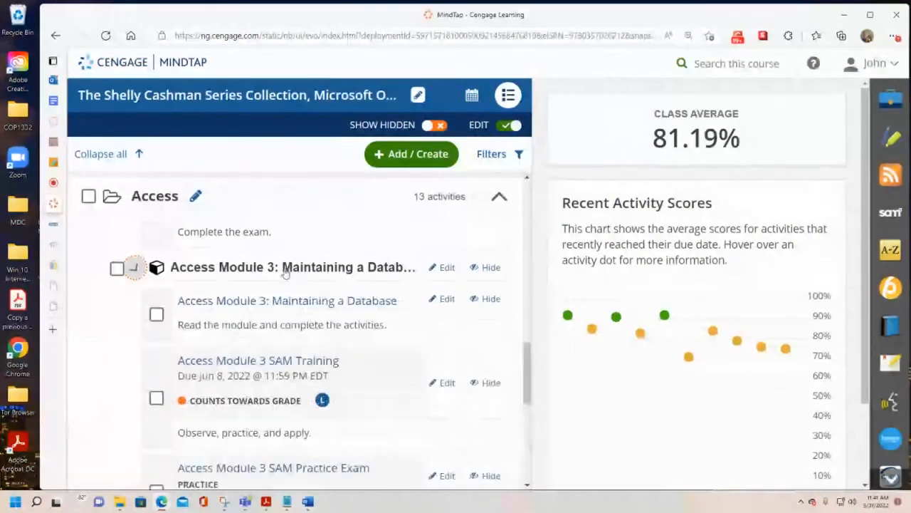
left_click(280, 362)
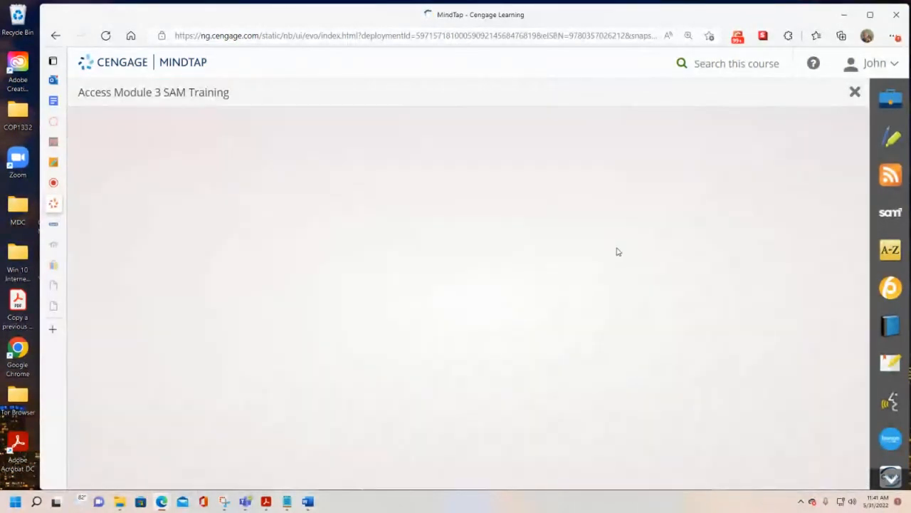
left_click(688, 299)
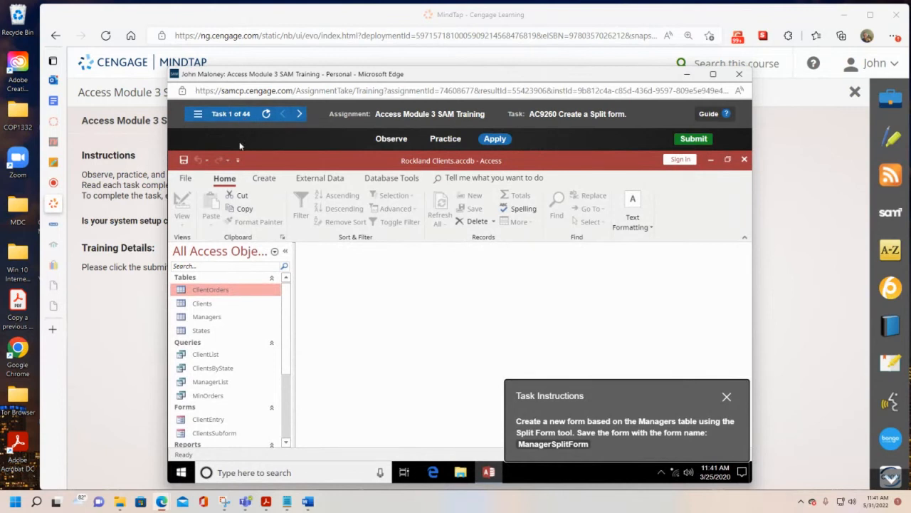
left_click_drag(595, 396, 545, 292)
left_click(713, 74)
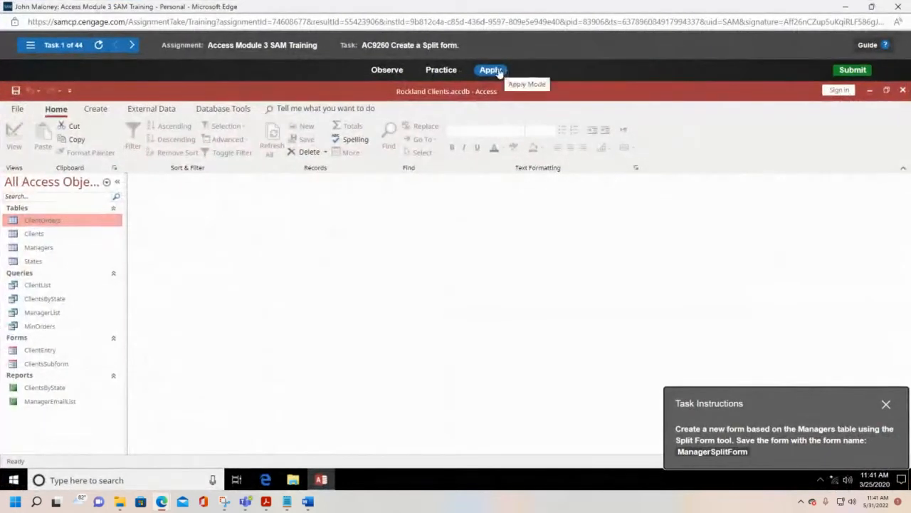
- Create a form based on the Managers table using the Split Form tool
left_click_drag(800, 396, 576, 211)
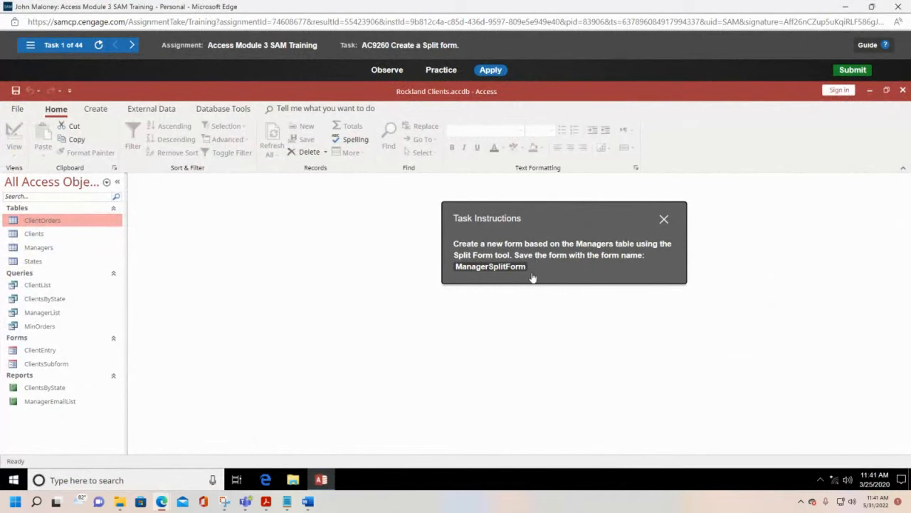
left_click(87, 108)
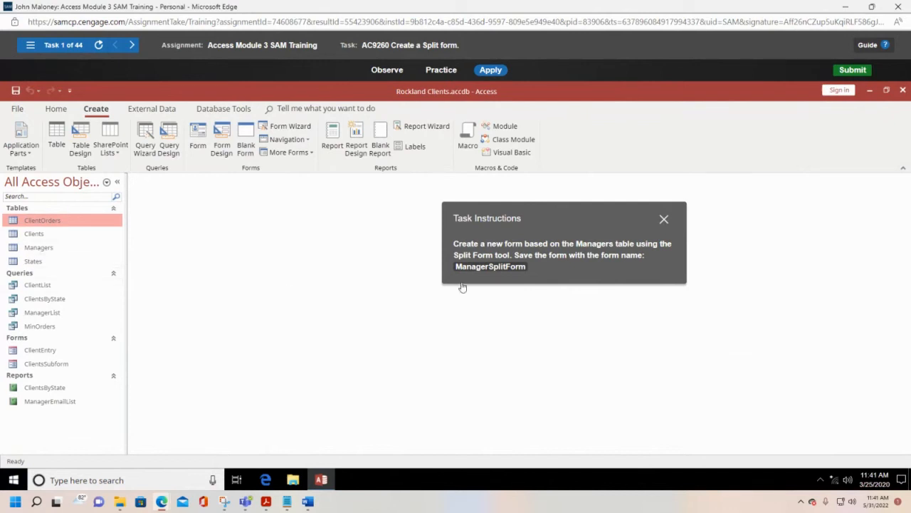
left_click(37, 249)
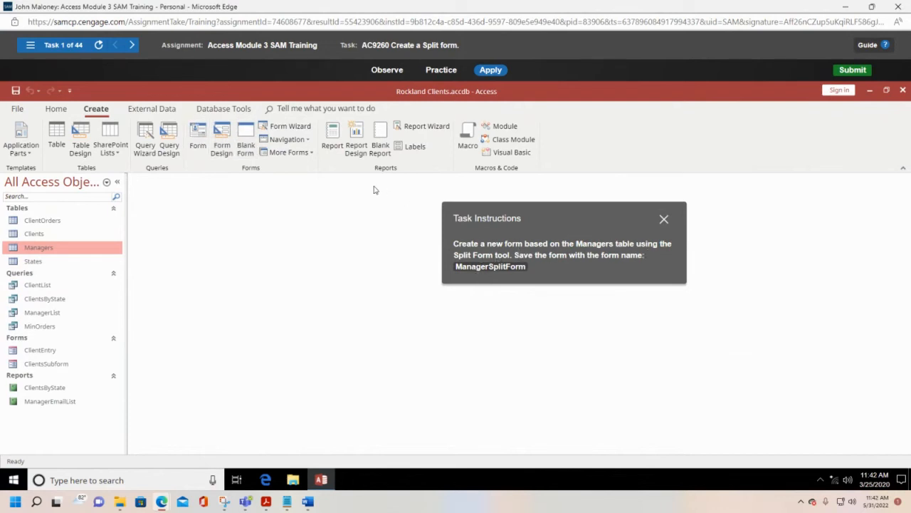
left_click(307, 141)
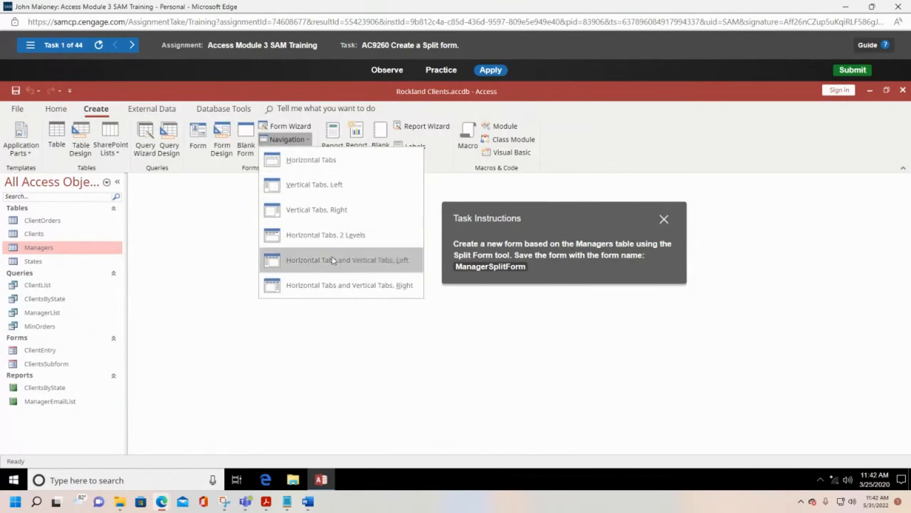
left_click(308, 140)
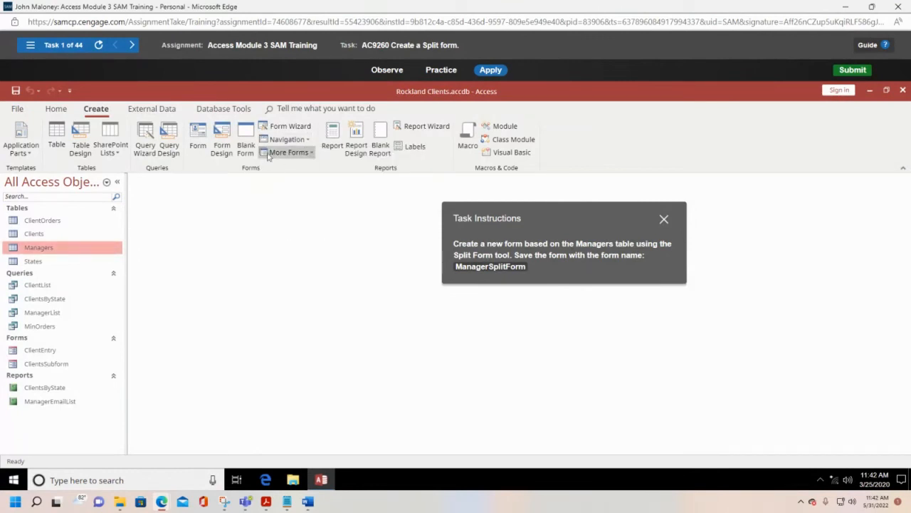
left_click(311, 155)
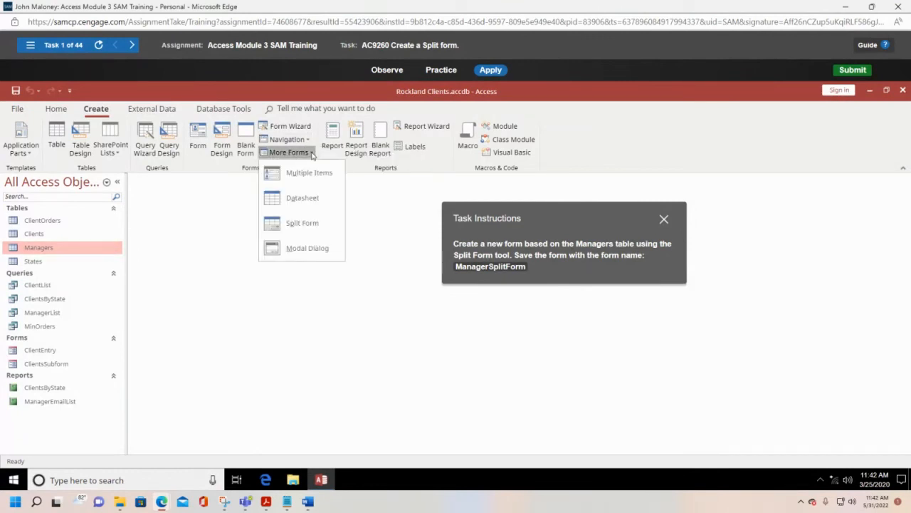
left_click(302, 223)
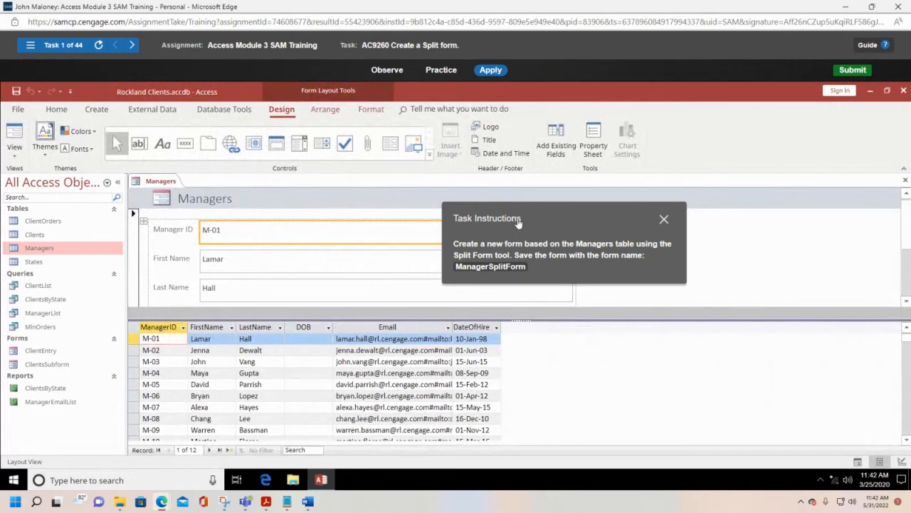
- Save the new split form with the name ManagerSplitForm
left_click_drag(575, 224, 572, 118)
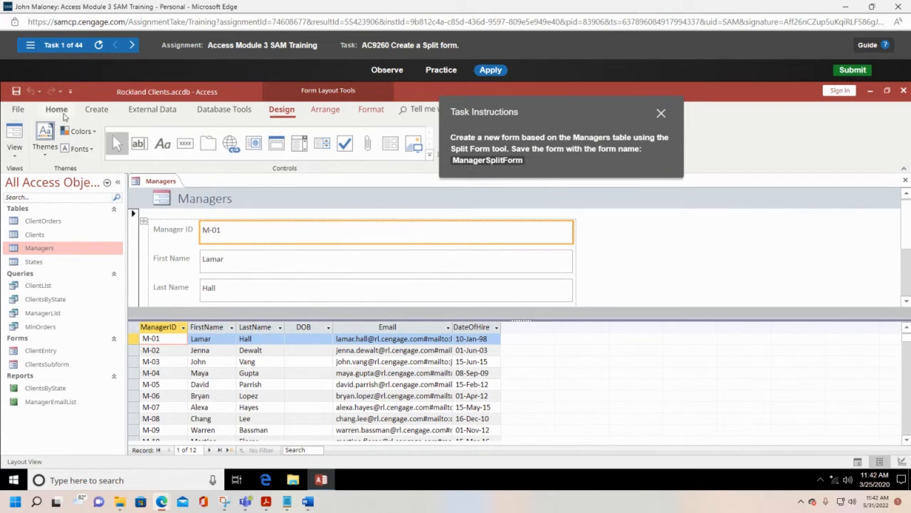
left_click(17, 93)
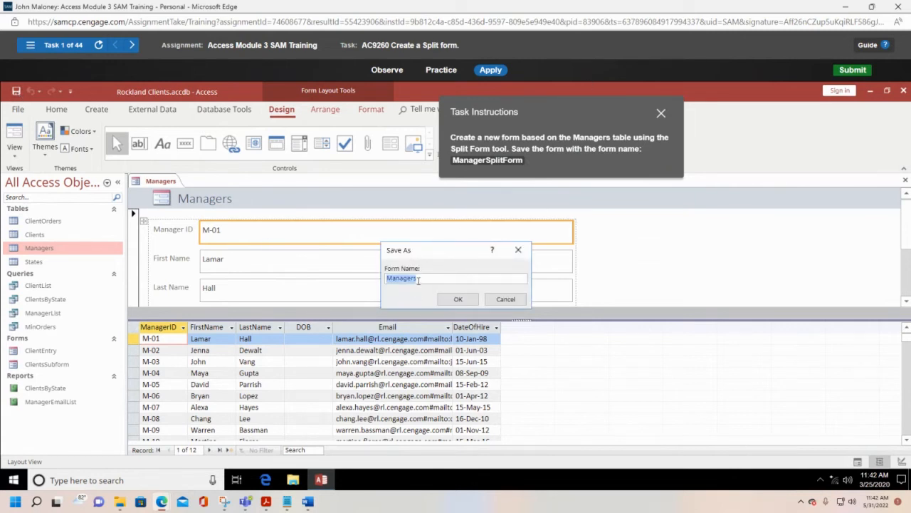
left_click(420, 280)
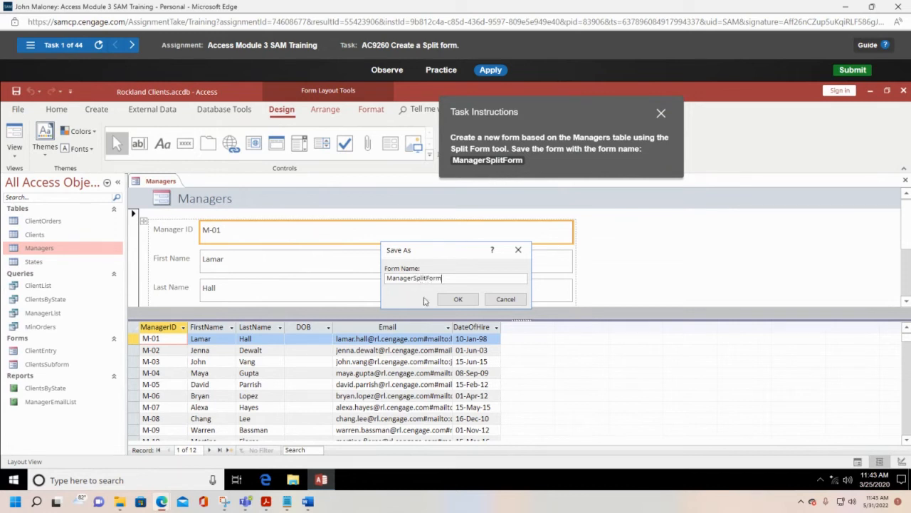
left_click(465, 303)
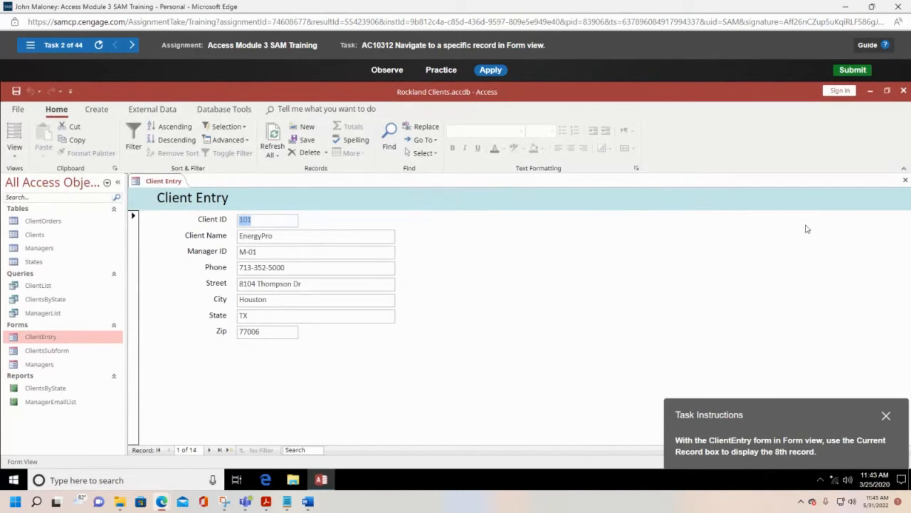
- Display the 8th record of the ClientEntry form in Form view using the Current Record box
left_click_drag(826, 413, 680, 202)
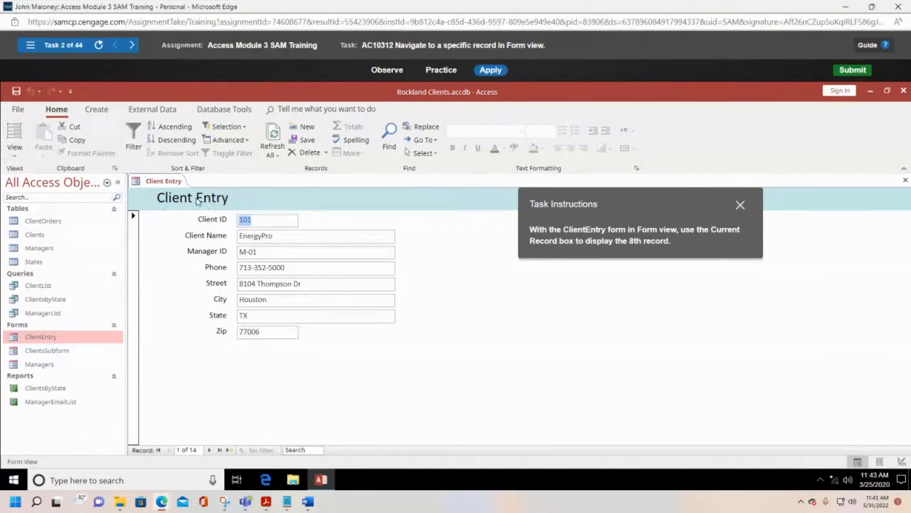
left_click(14, 148)
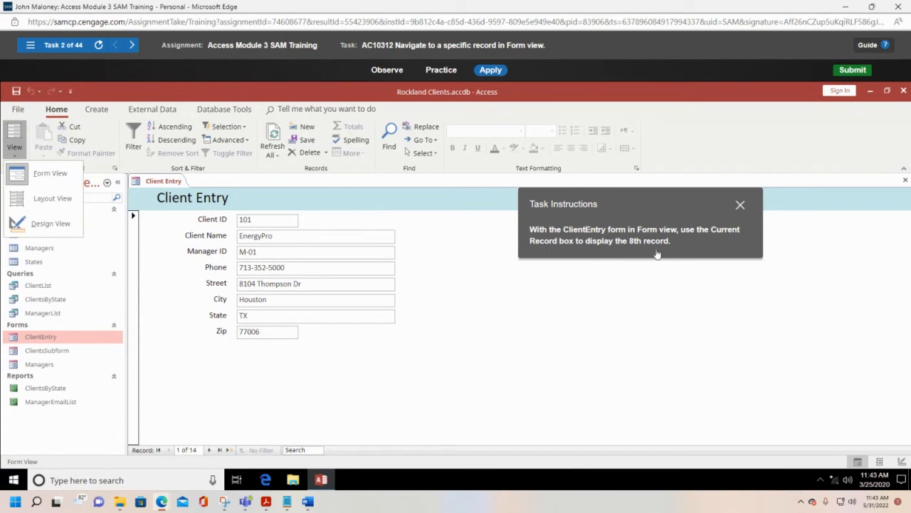
left_click(181, 450)
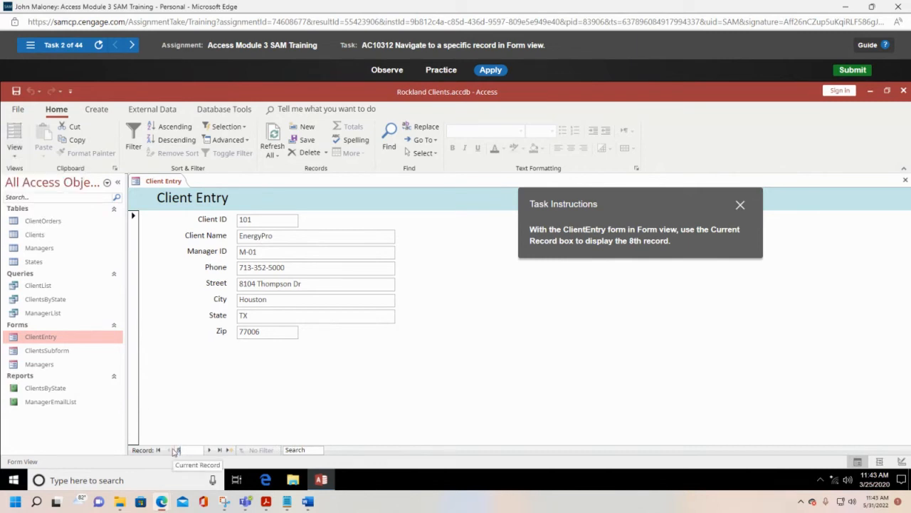
type("8")
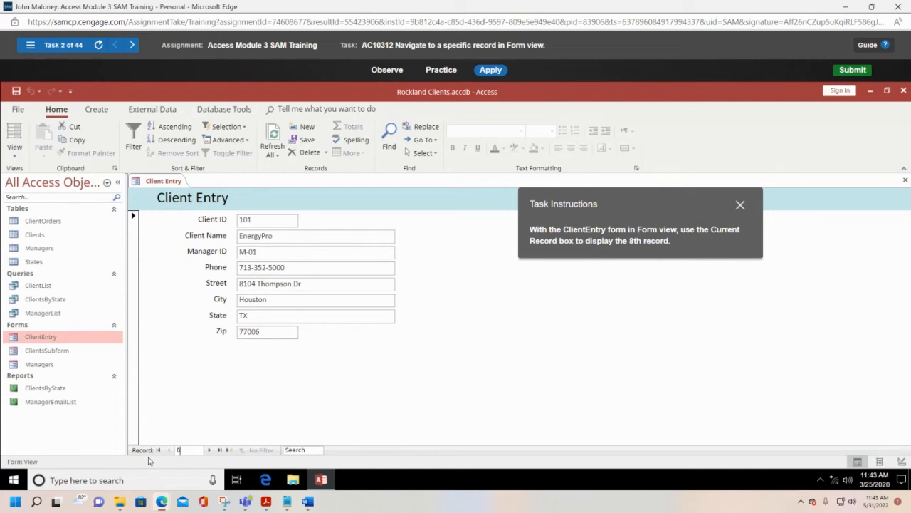
key("Return")
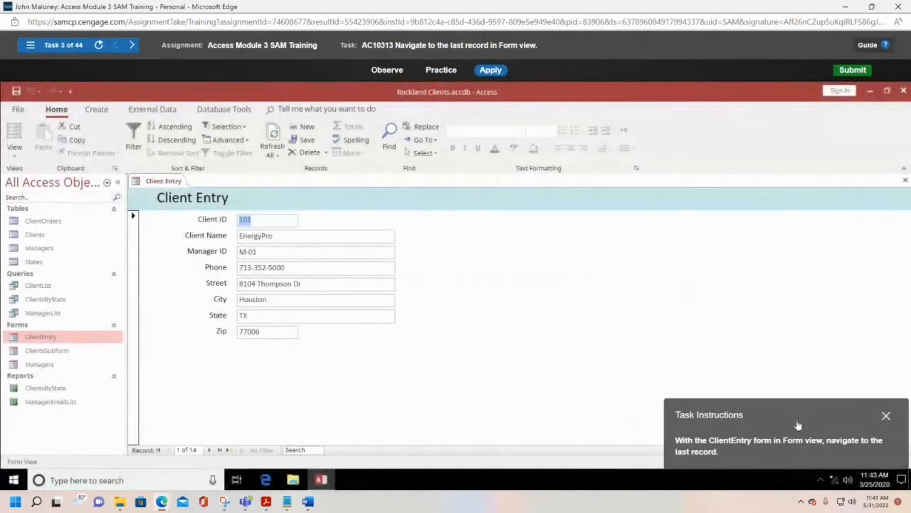
- Navigate to the last record of the ClientEntry form in Form view
left_click_drag(800, 419, 674, 212)
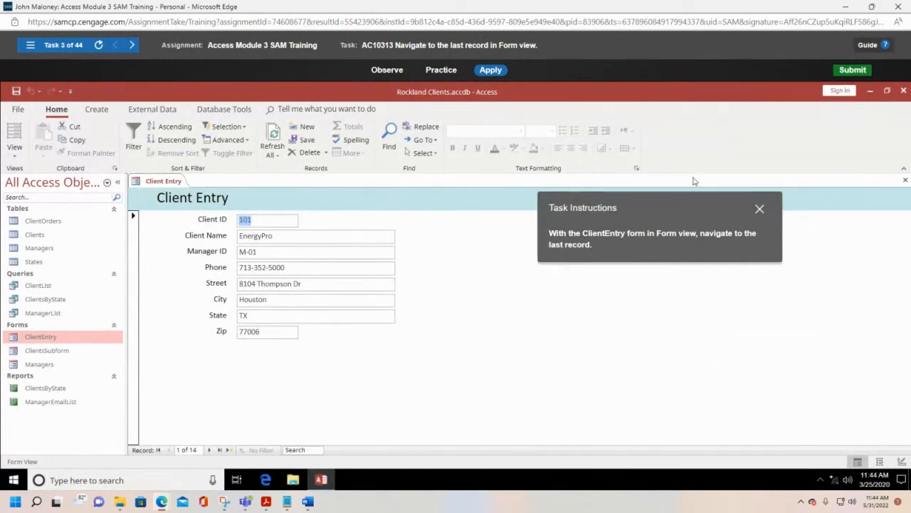
left_click(14, 148)
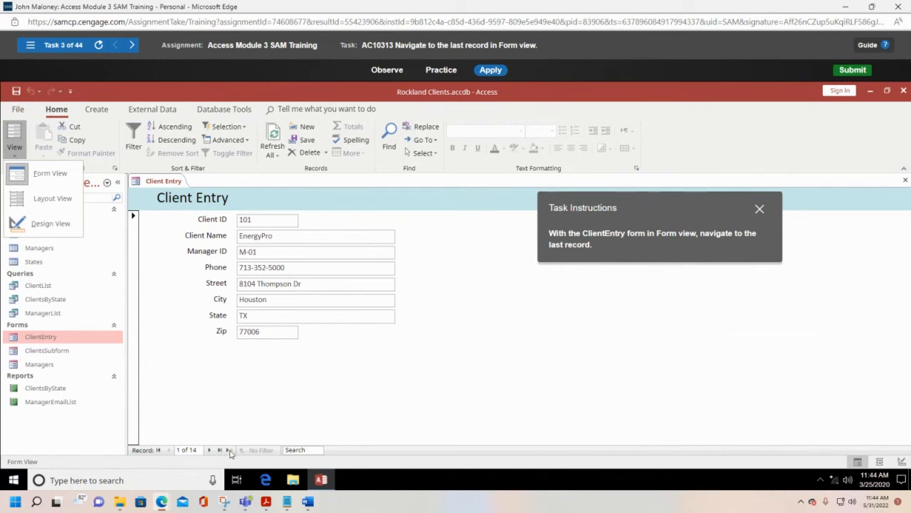
left_click(267, 396)
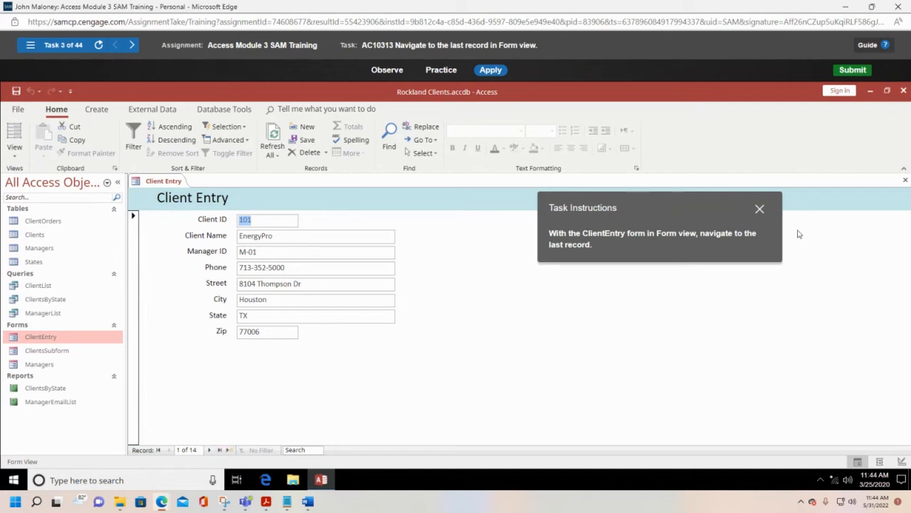
left_click(220, 451)
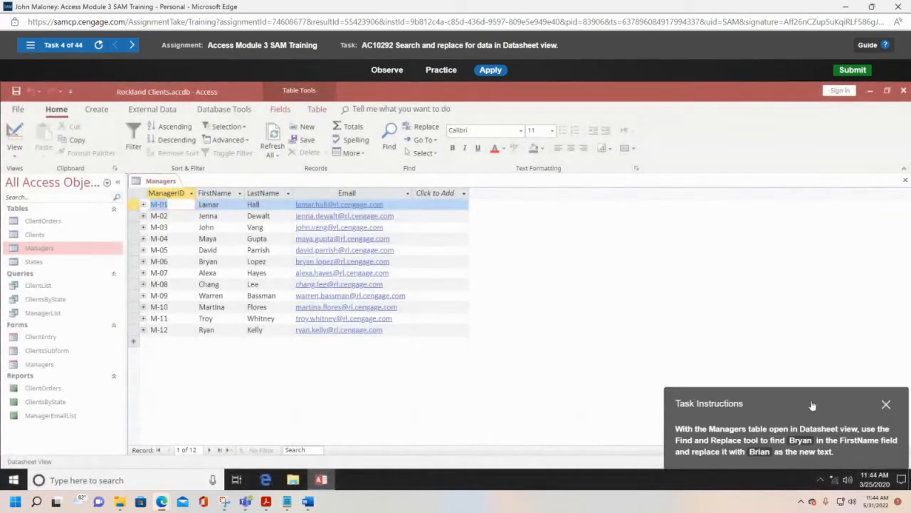
- Start a find in the FirstName field of the Managers table and enter the first name given in the task instructions as search text
left_click_drag(813, 405, 681, 225)
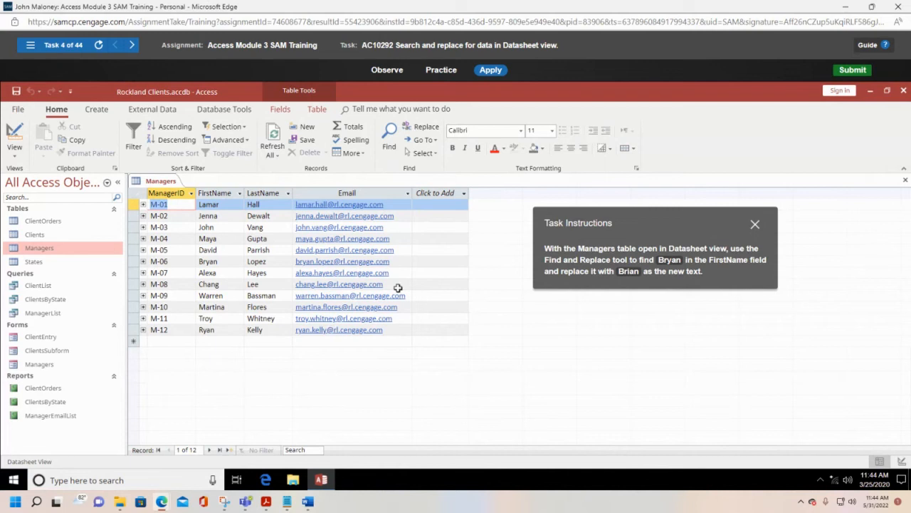
left_click(17, 158)
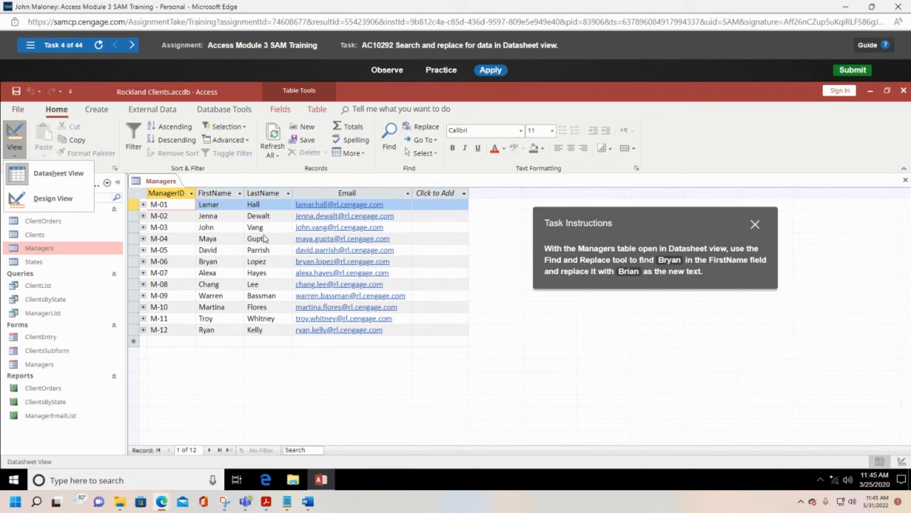
left_click(215, 193)
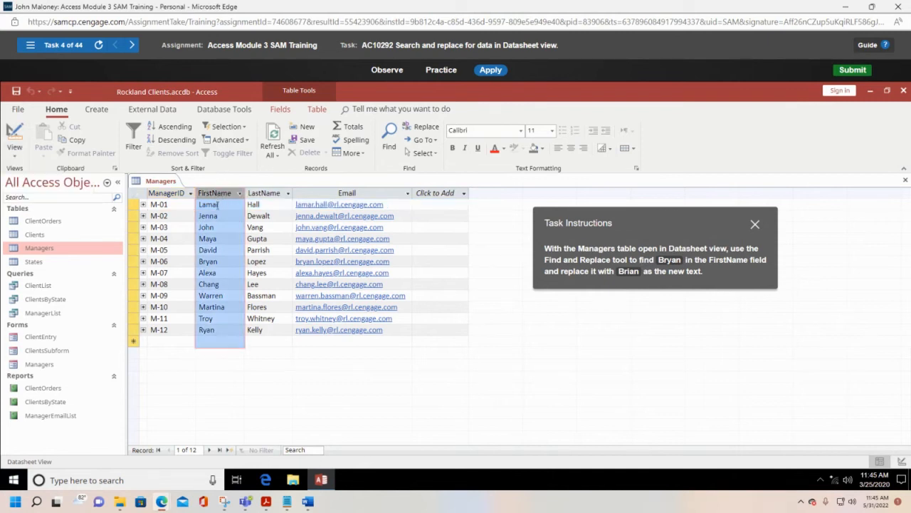
left_click(218, 204)
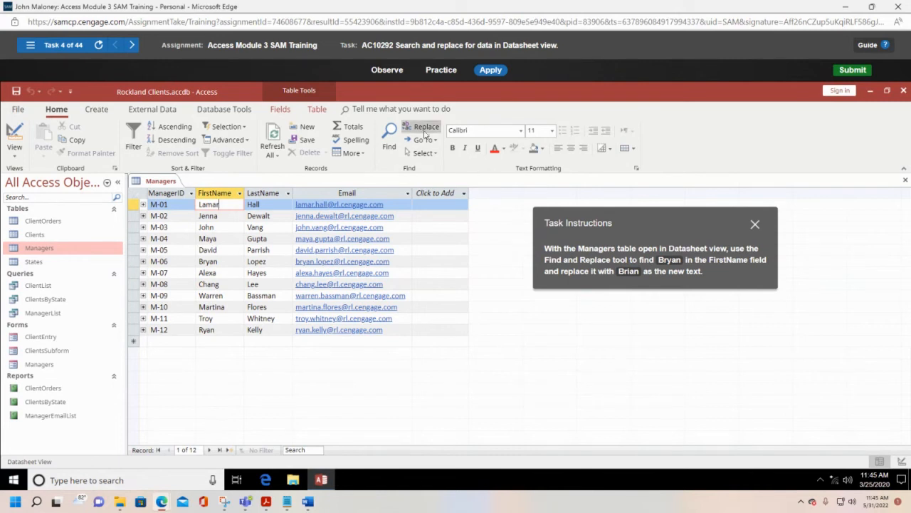
left_click(389, 142)
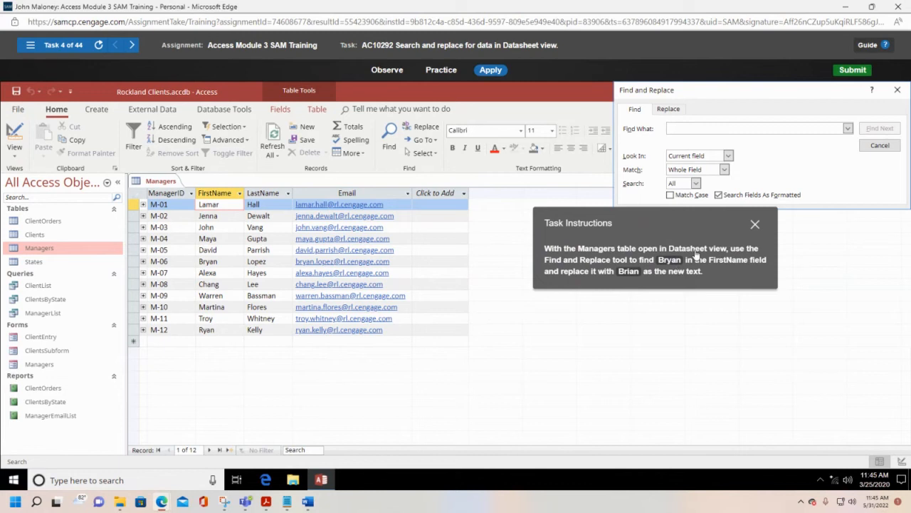
type("Bryan")
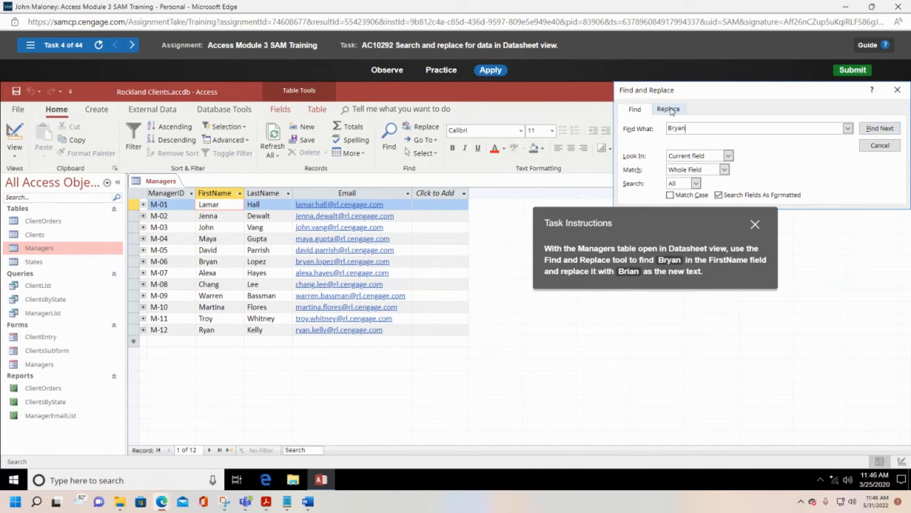
- Replace the matching first name in the FirstName field with the new spelling from the task instructions, and close Find and Replace
left_click_drag(667, 224, 459, 140)
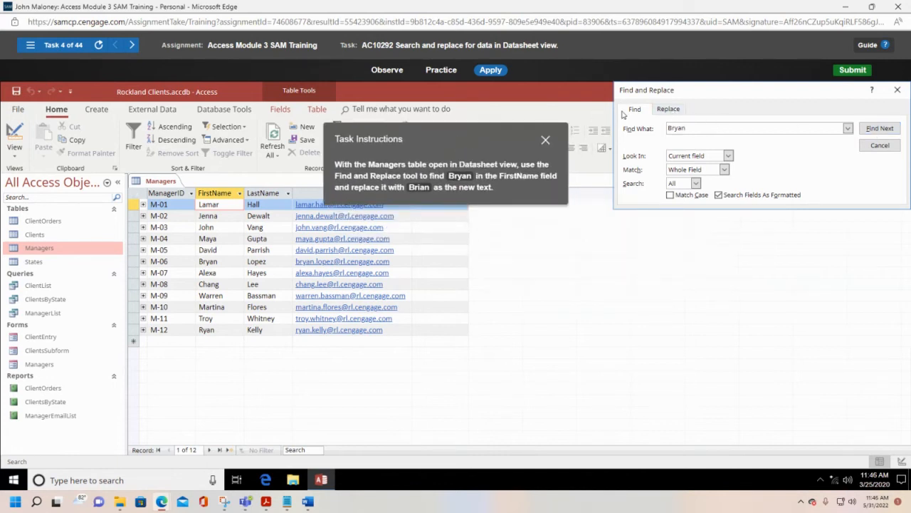
left_click(672, 112)
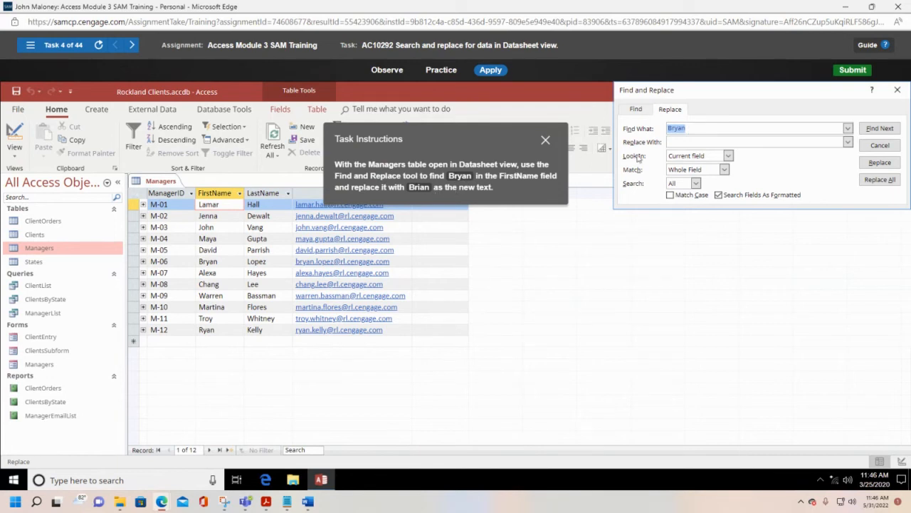
left_click(681, 142)
left_click(878, 128)
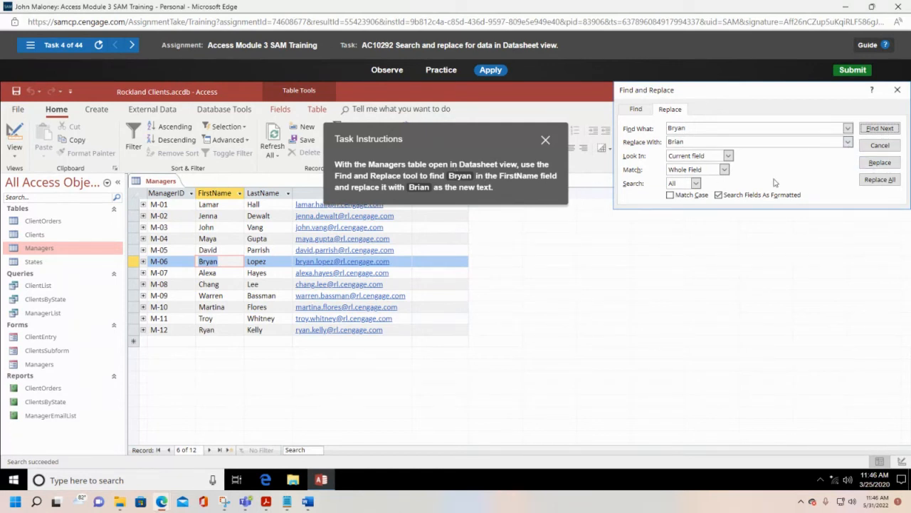
left_click(880, 163)
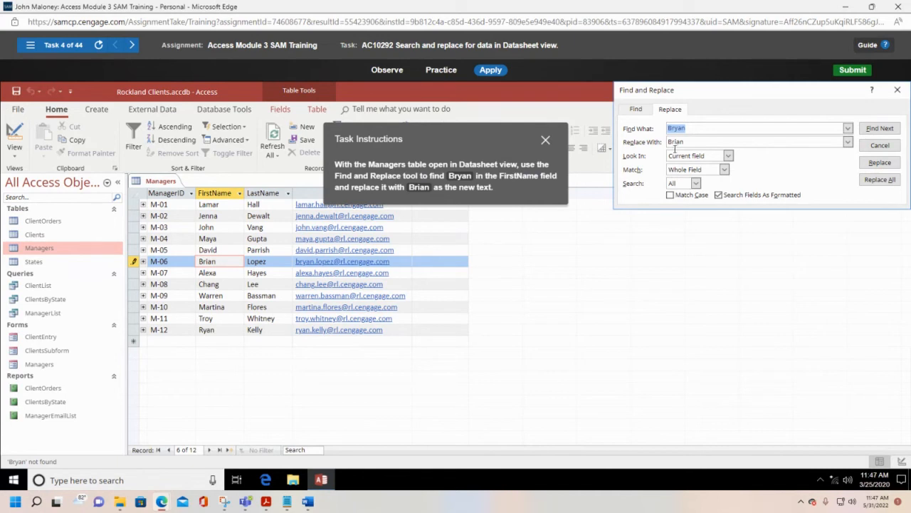
left_click(880, 145)
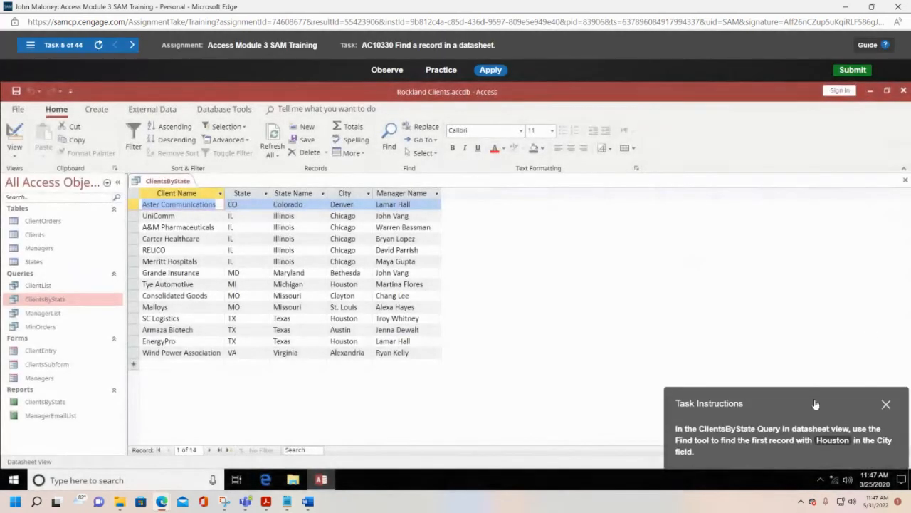
left_click_drag(816, 405, 744, 224)
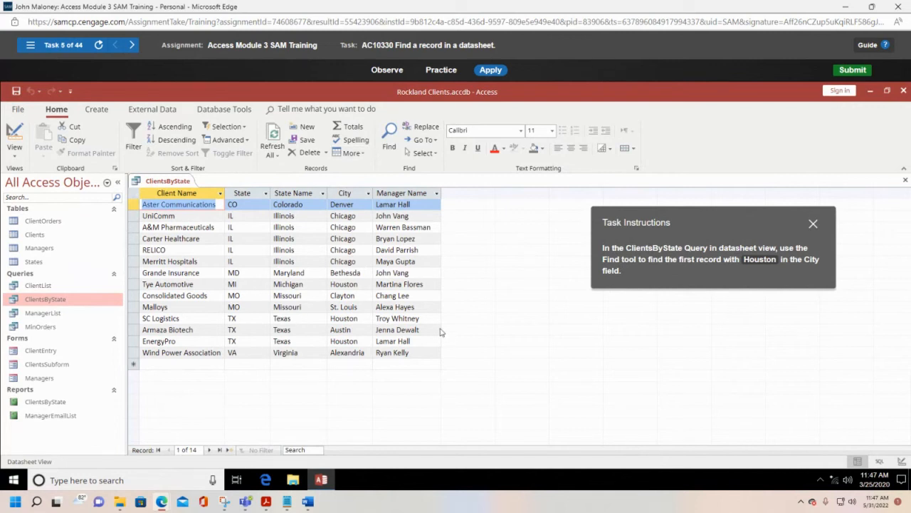
left_click(20, 158)
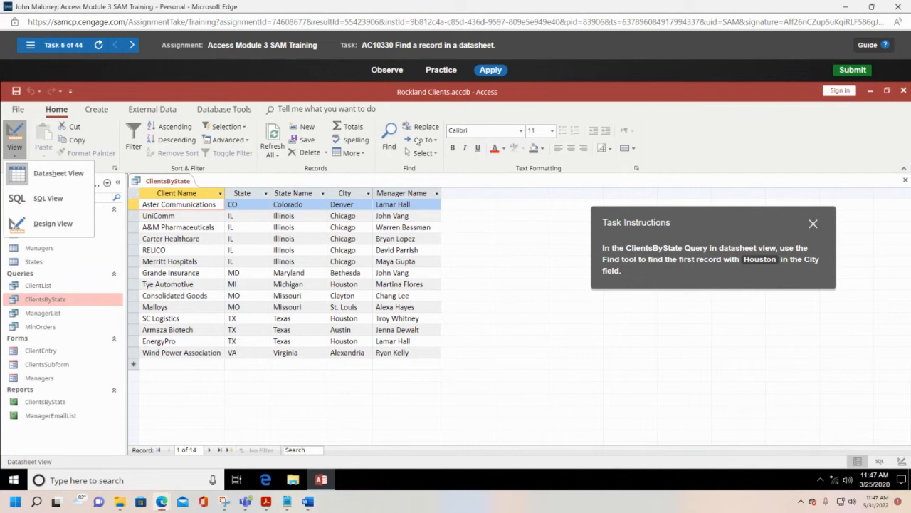
left_click(390, 141)
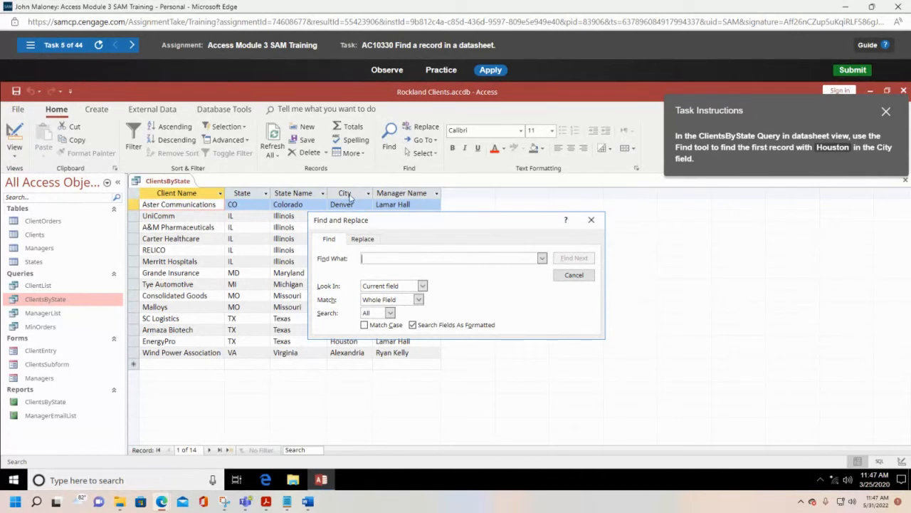
left_click(574, 275)
- Find the first record with Houston in the City field of the ClientsByState query, and close the Find tool
left_click(350, 204)
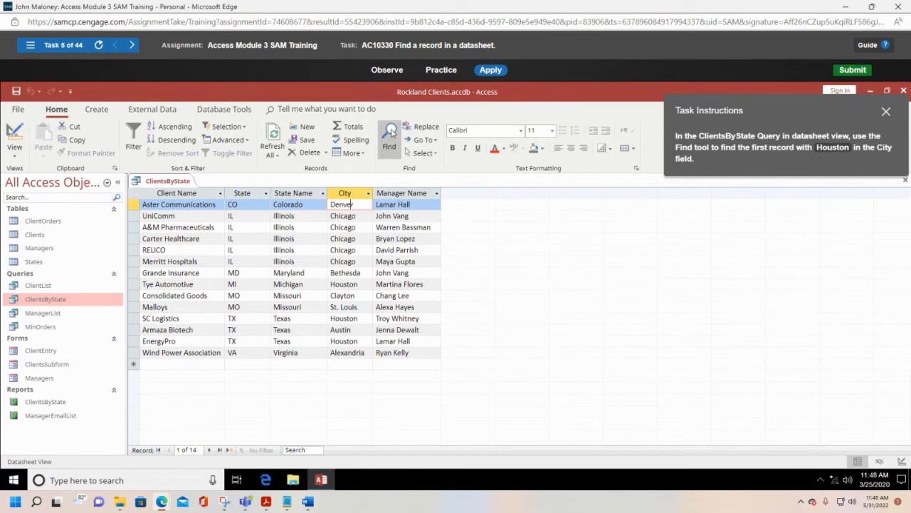
left_click(392, 131)
left_click_drag(813, 101, 307, 87)
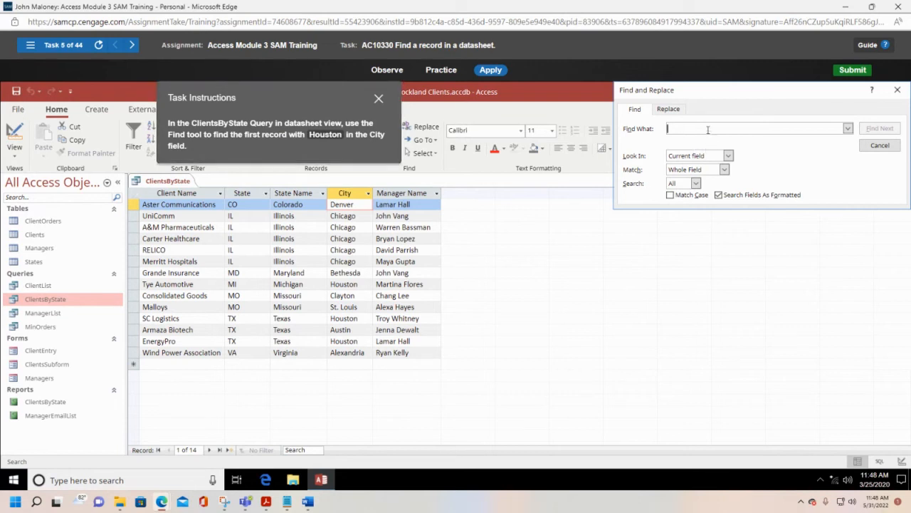
type("Houston")
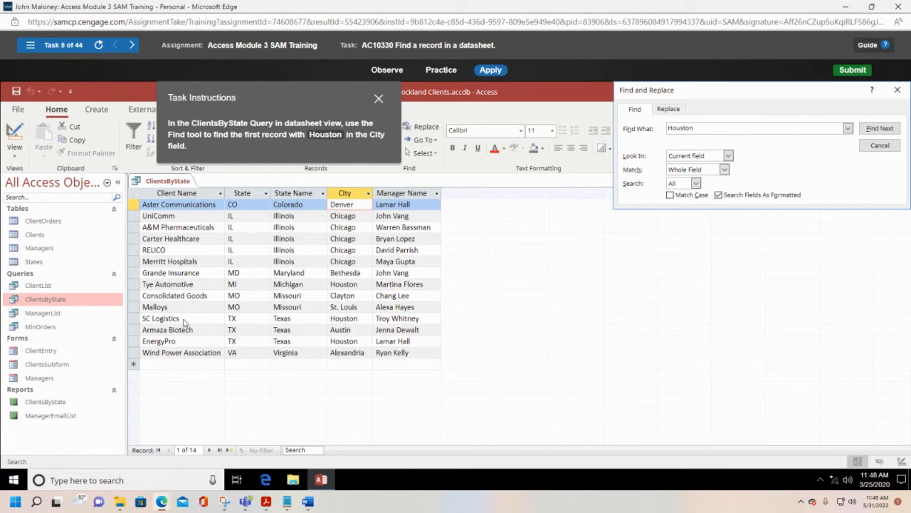
left_click(880, 128)
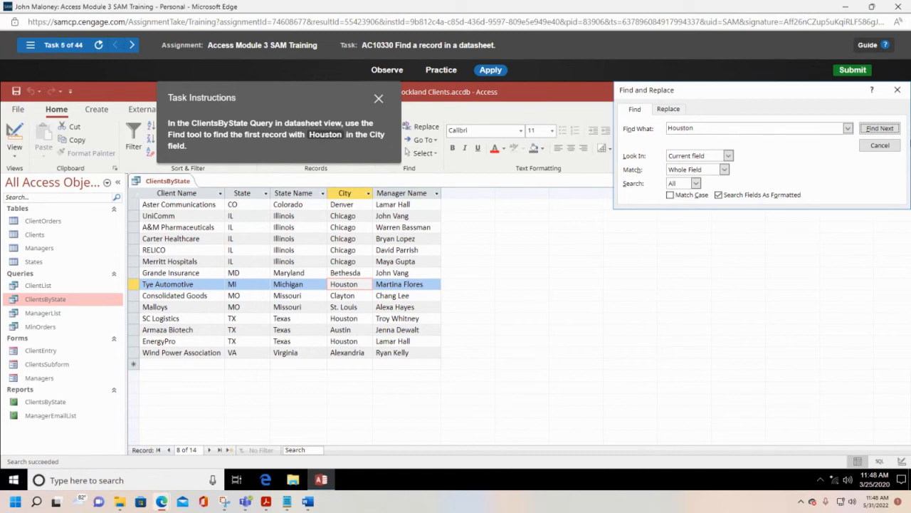
left_click(881, 146)
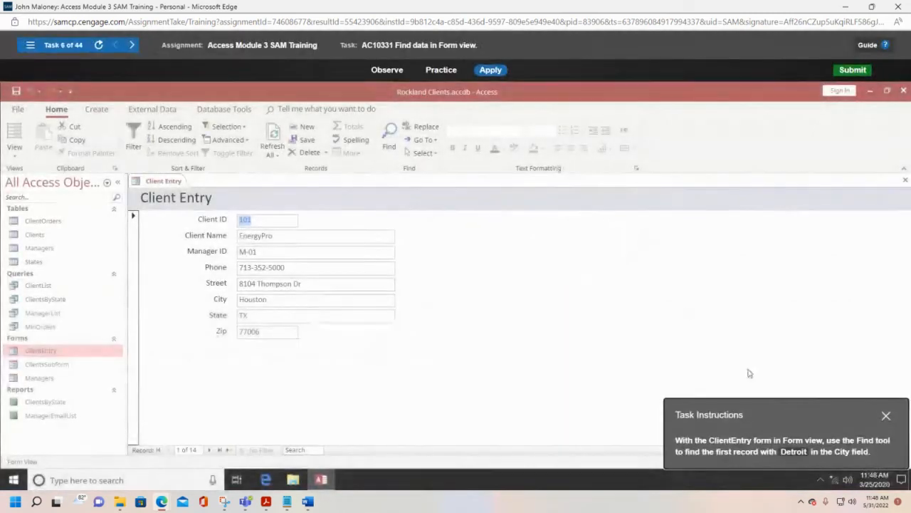
- Find the first record with Detroit in the City field of the ClientEntry form, and close the Find tool
left_click_drag(821, 422, 677, 199)
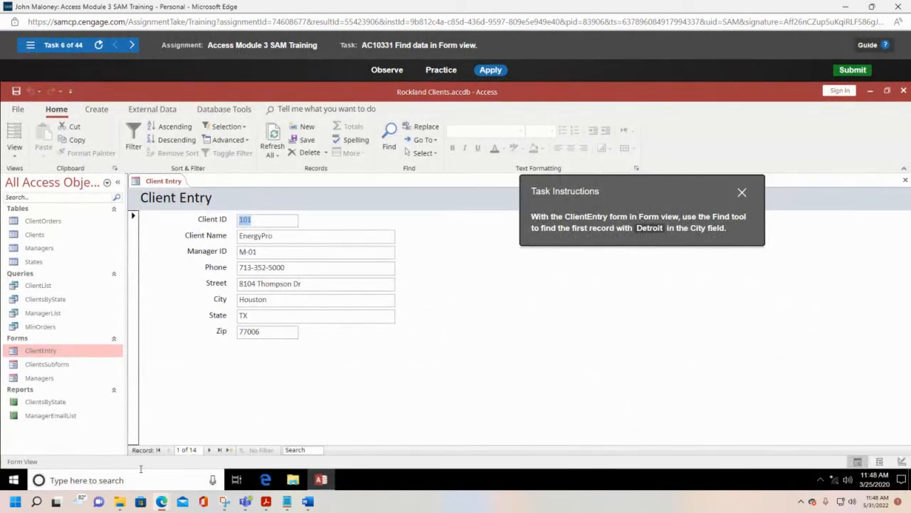
left_click(14, 154)
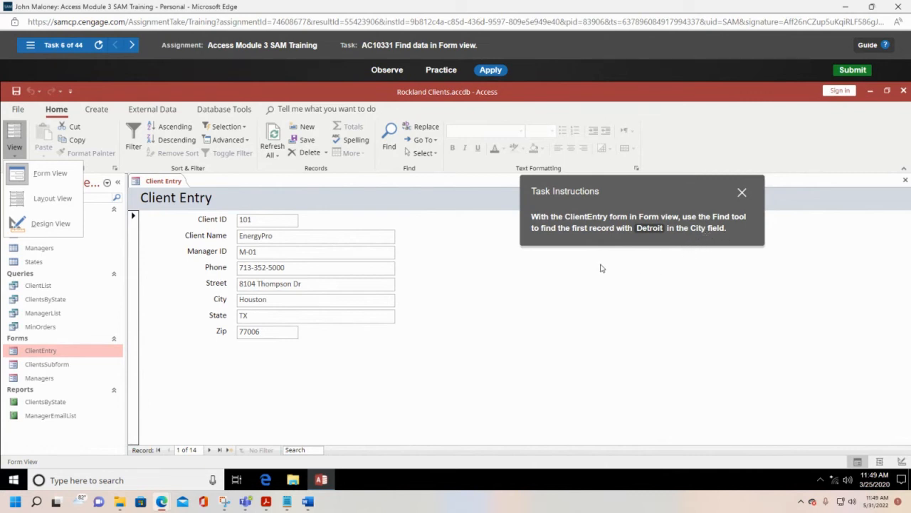
left_click(253, 300)
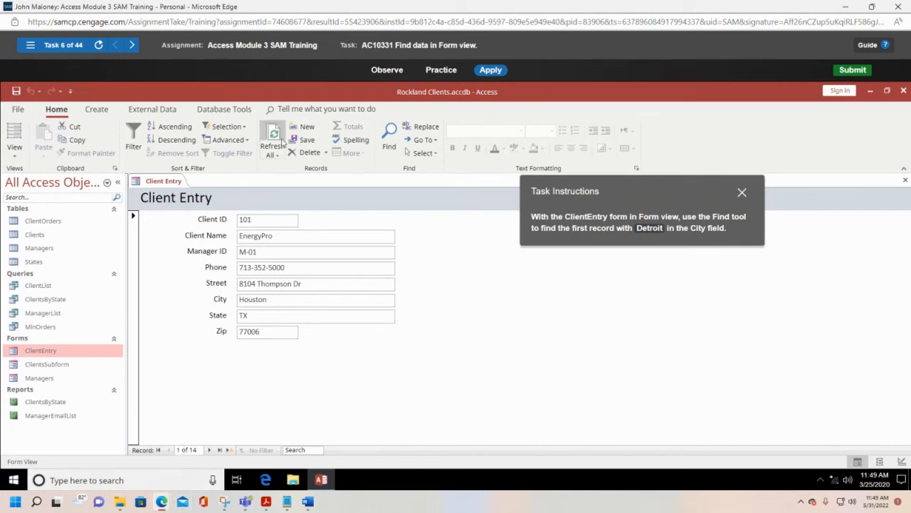
left_click(389, 136)
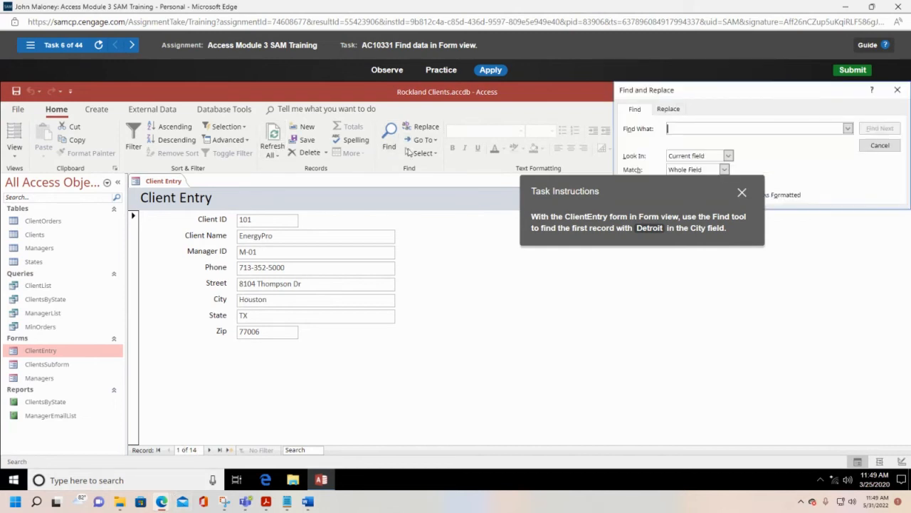
left_click_drag(673, 192, 701, 272)
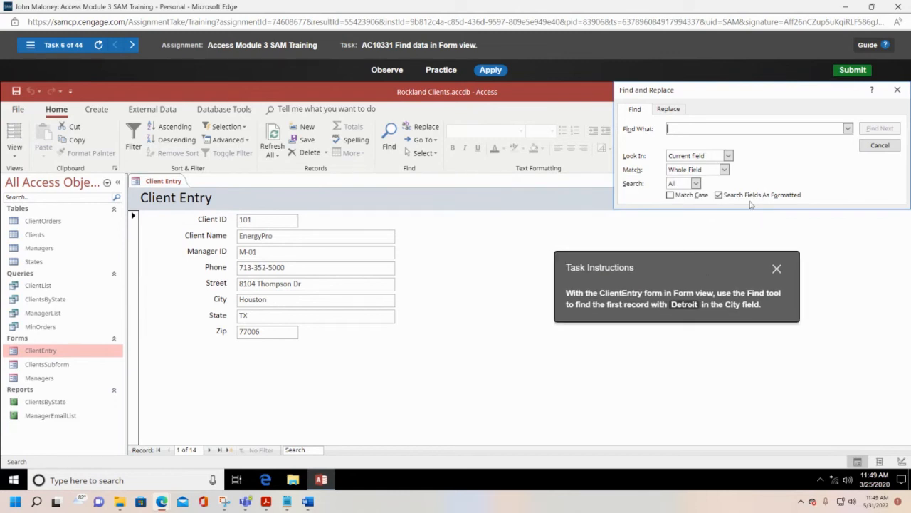
left_click(712, 125)
type("Detroit")
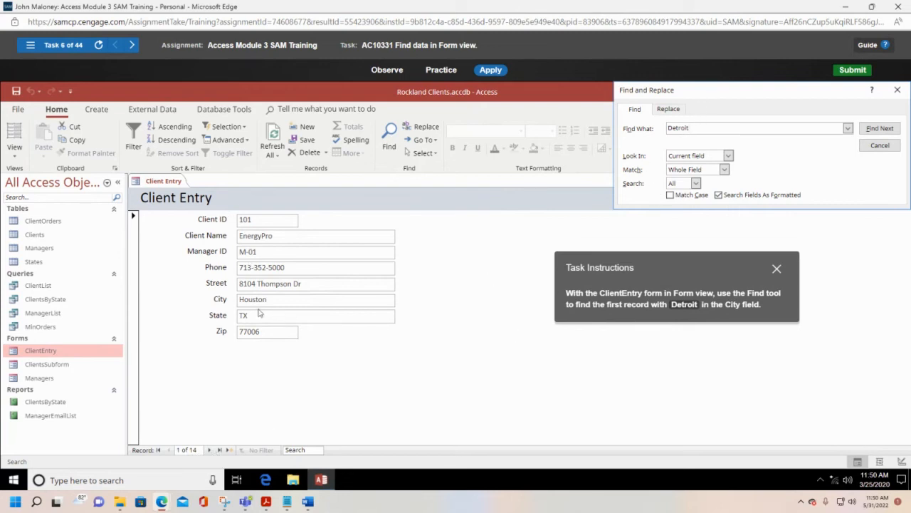
left_click(880, 129)
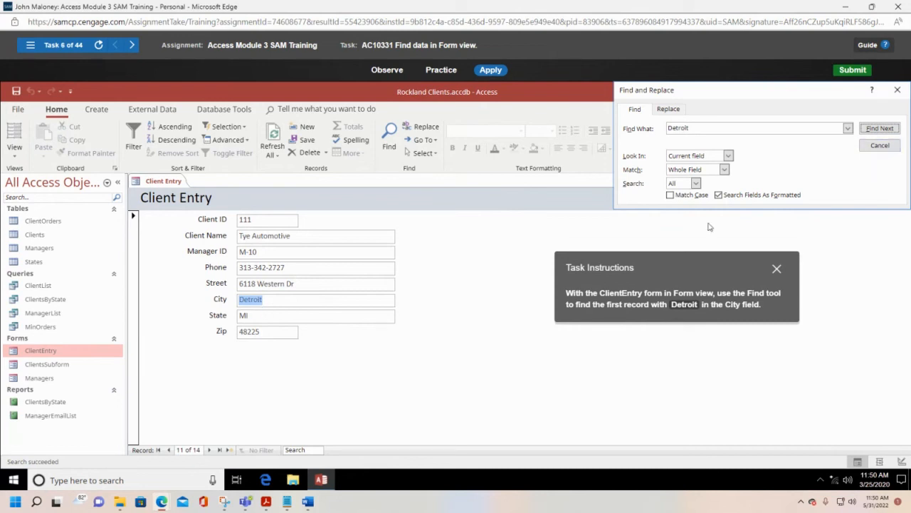
left_click(881, 146)
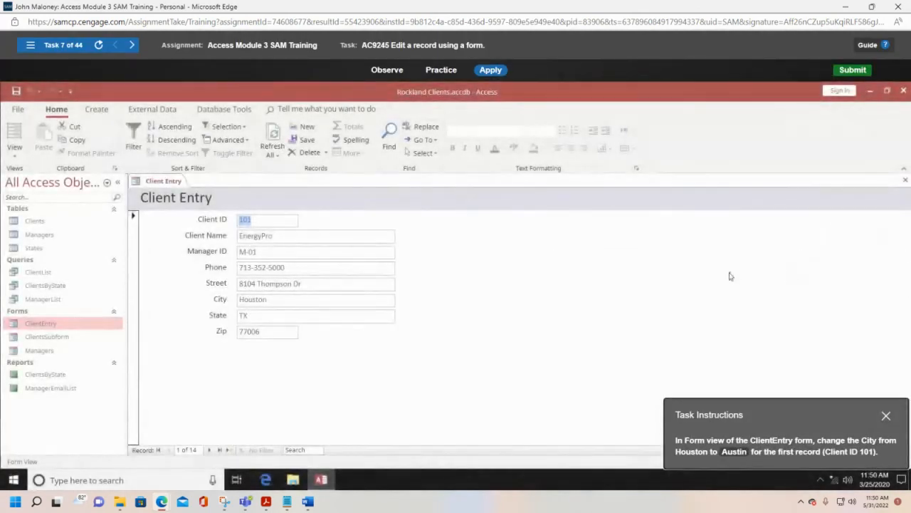
- Change the City of the Client ID 101 record to Austin in the ClientEntry form and move to the next record
left_click_drag(770, 412, 594, 228)
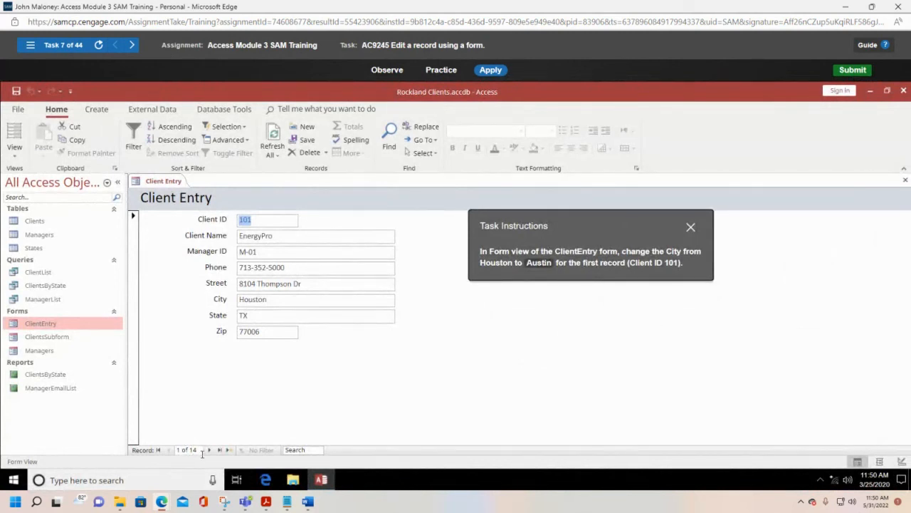
left_click(14, 148)
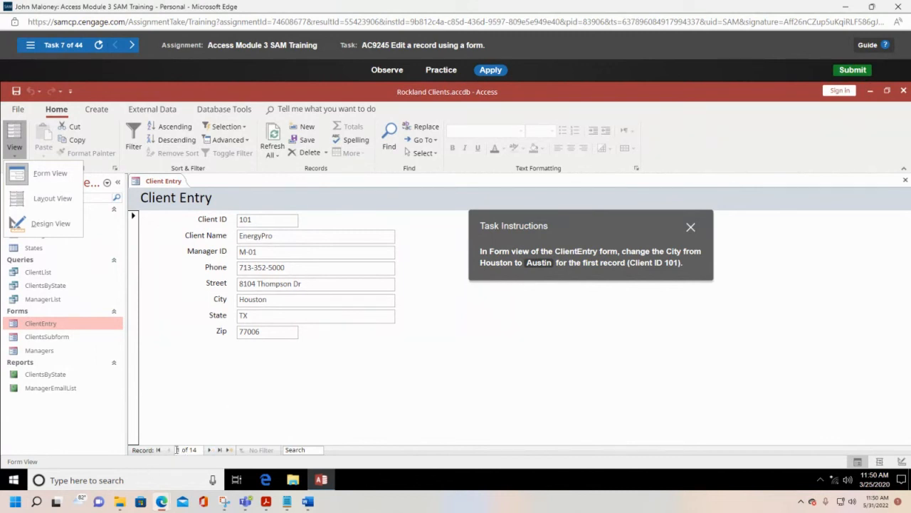
left_click(252, 300)
double_click(252, 301)
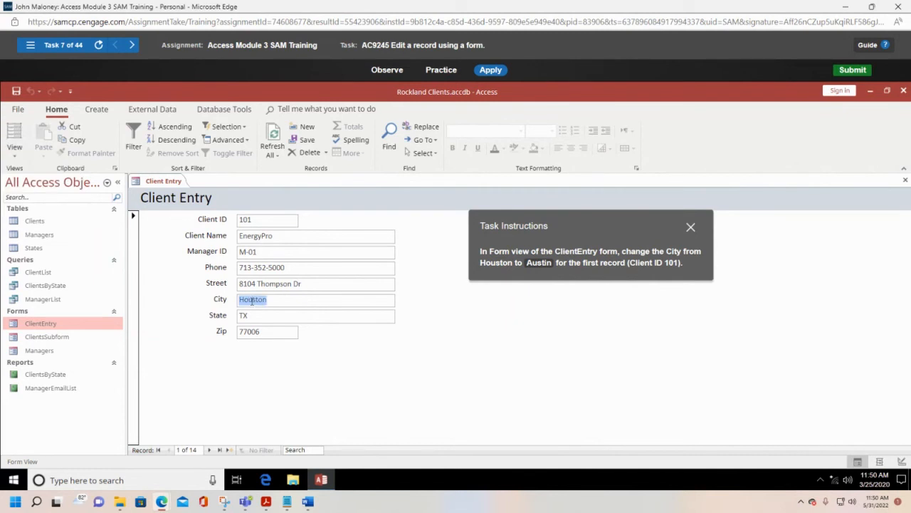
type("Aus")
left_click(210, 450)
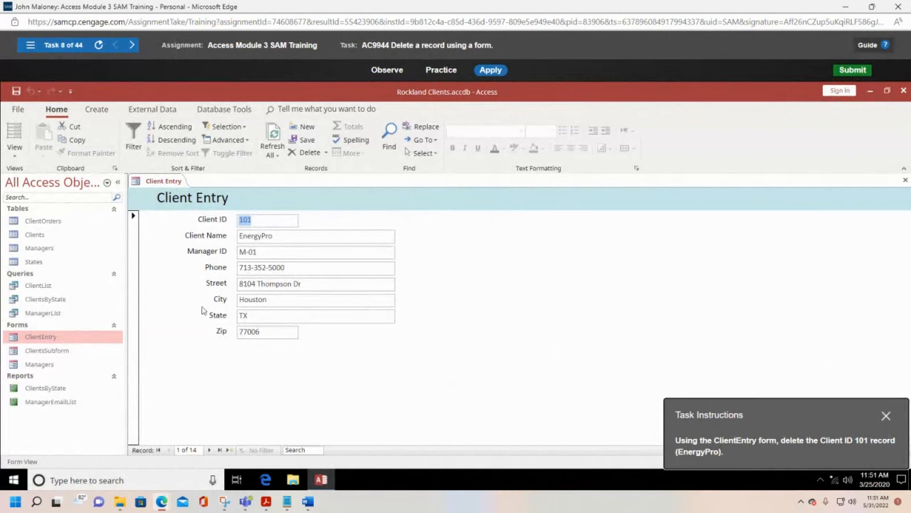
- Reopen the "Edit a record using a form" task, set the City for Client ID 101 to Austin, and save the record
left_click(30, 45)
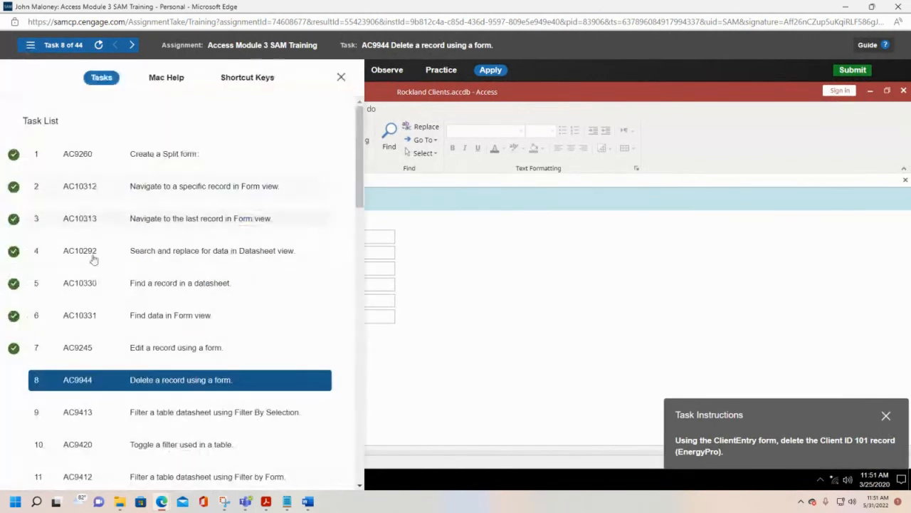
left_click(153, 356)
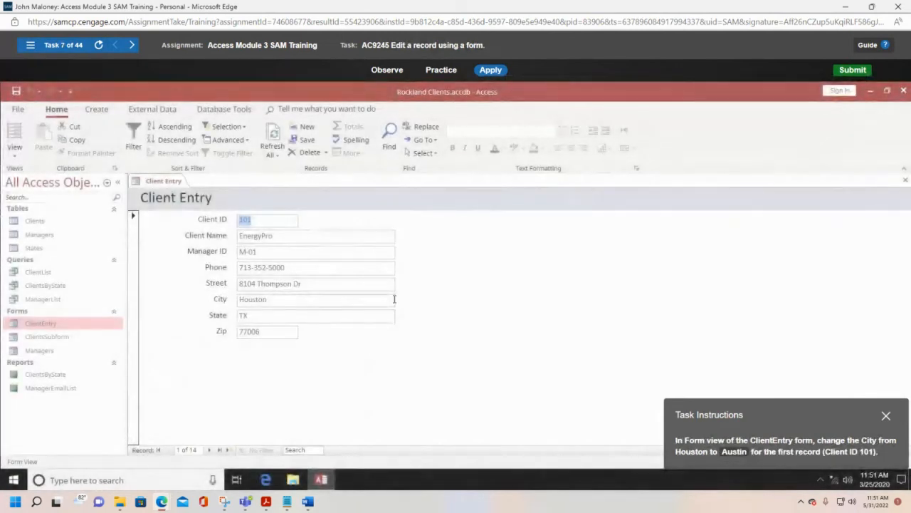
left_click_drag(832, 409, 702, 235)
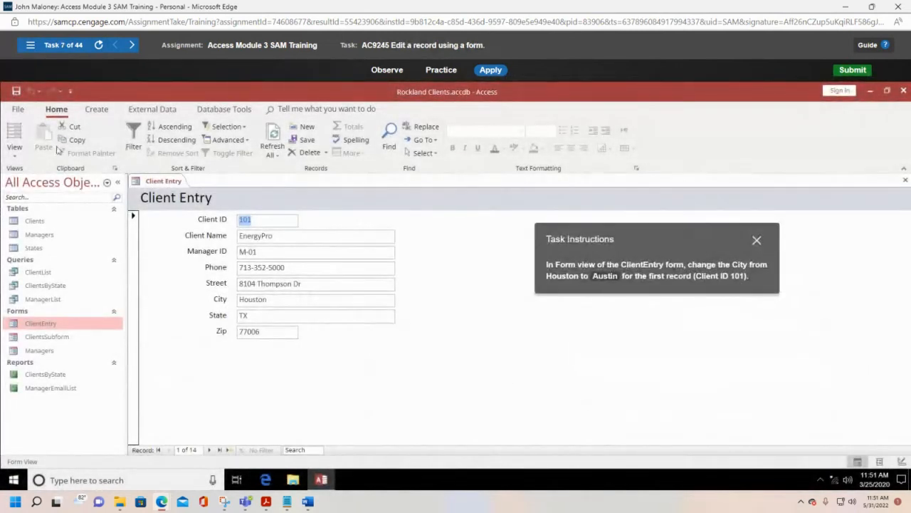
left_click(15, 147)
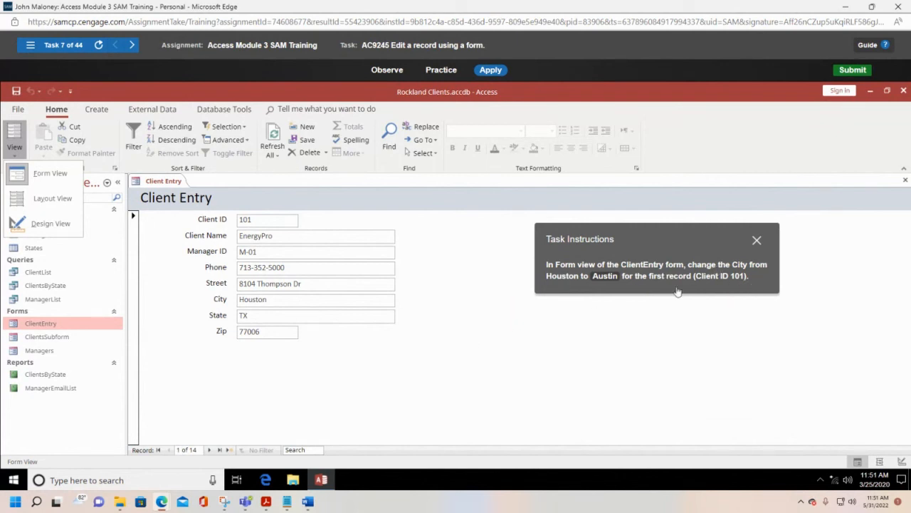
double_click(254, 300)
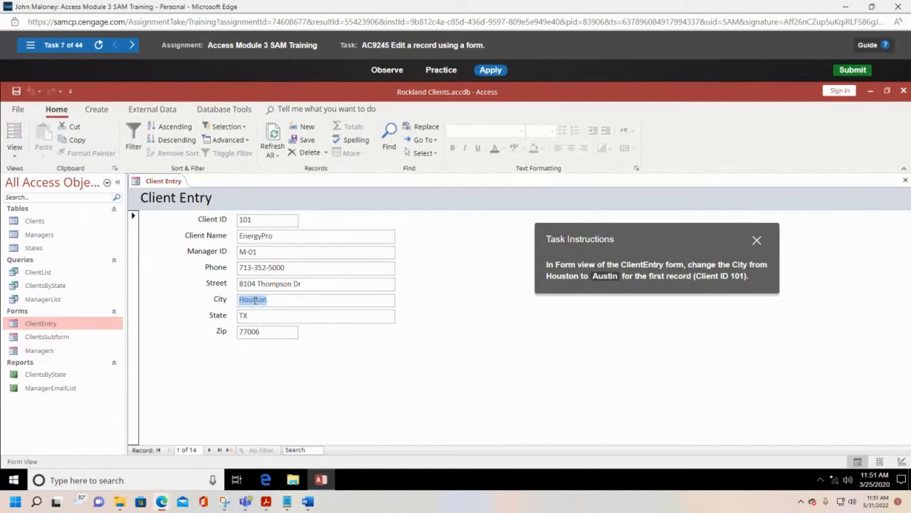
type("Au")
left_click(16, 92)
left_click(211, 451)
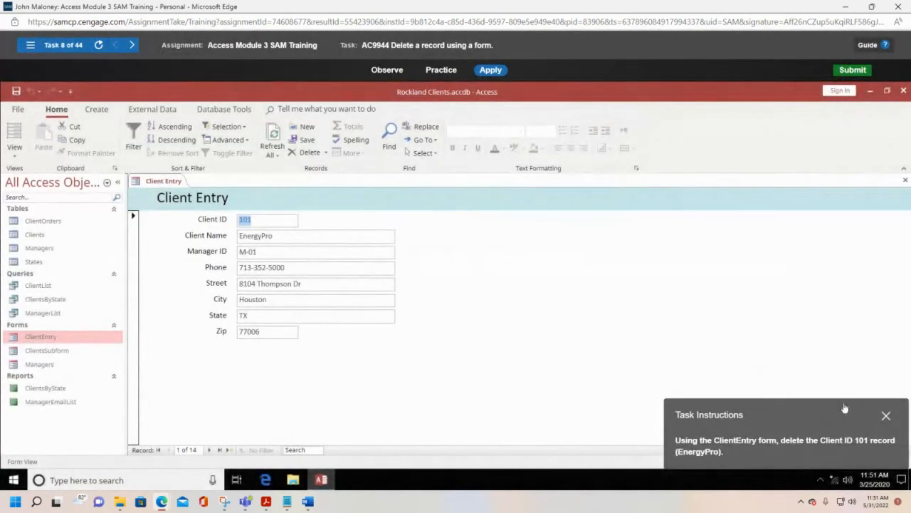
- Delete the Client ID 101 record (EnergyPro) from the ClientEntry form and confirm the deletion
left_click_drag(846, 407, 732, 256)
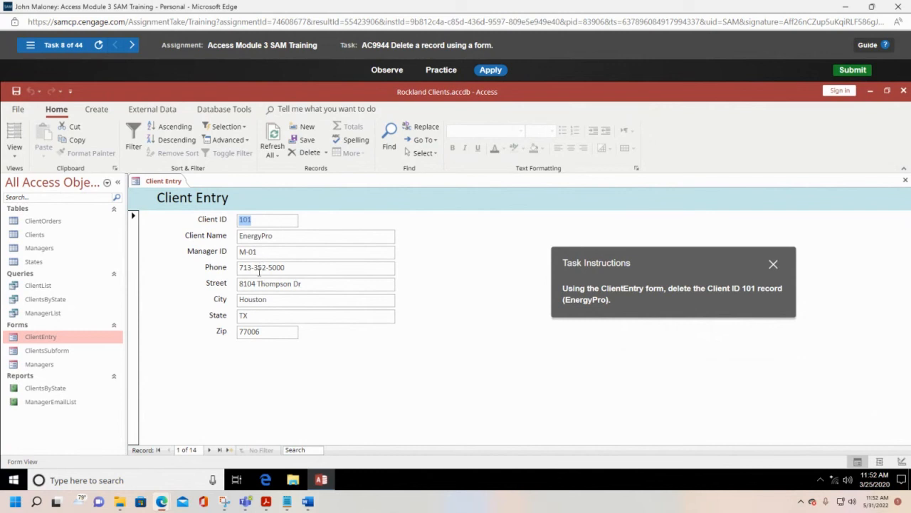
left_click(325, 152)
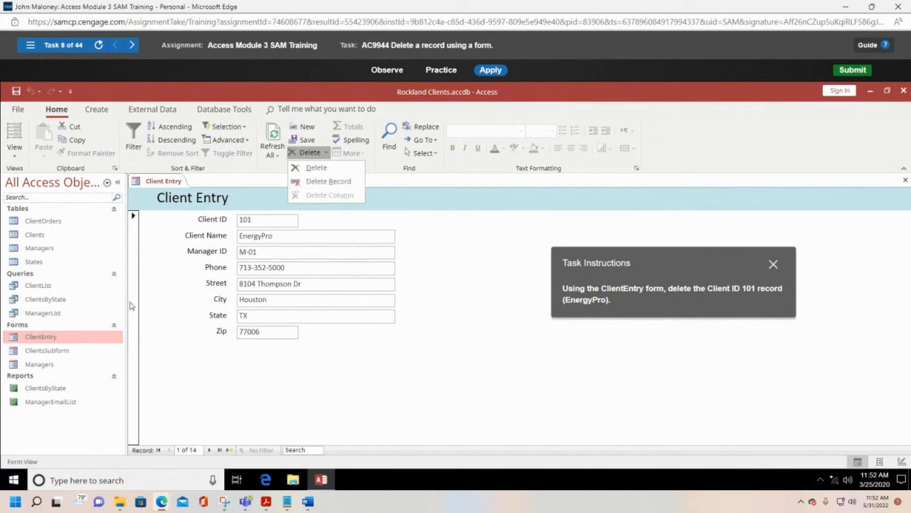
left_click(329, 181)
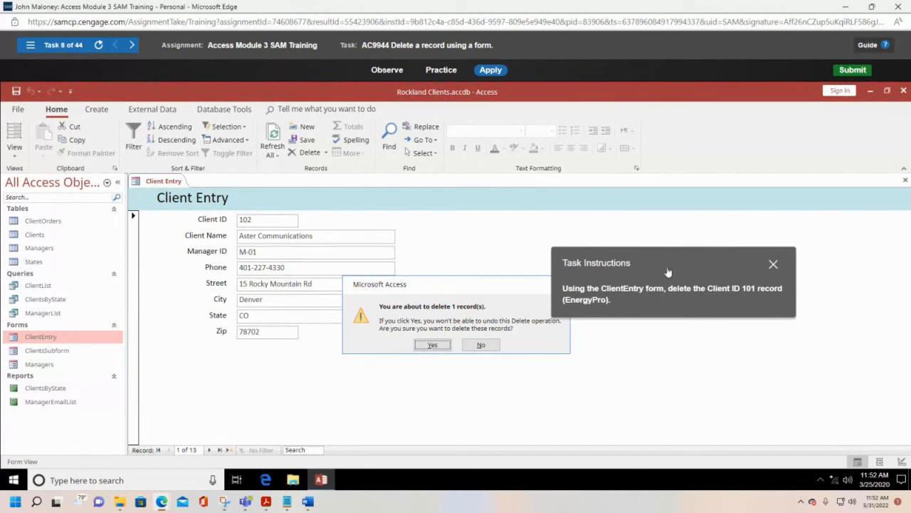
left_click_drag(666, 273, 718, 248)
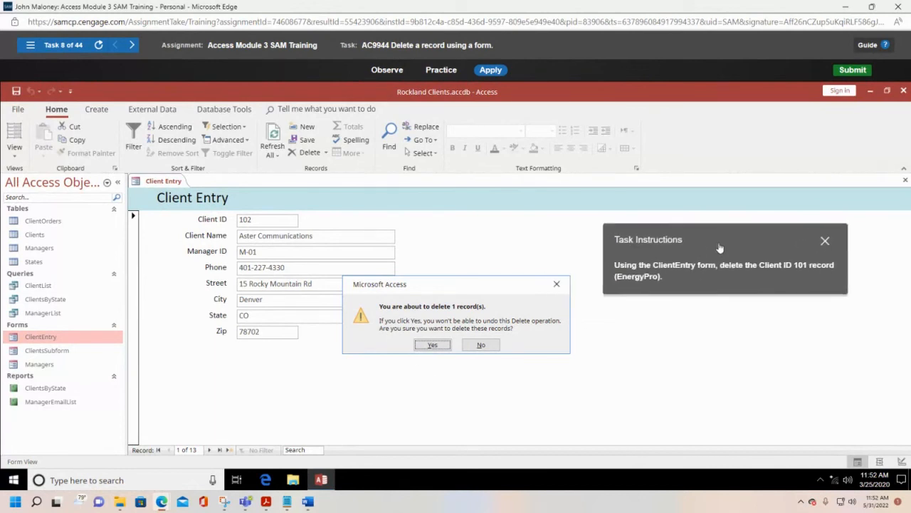
left_click(442, 347)
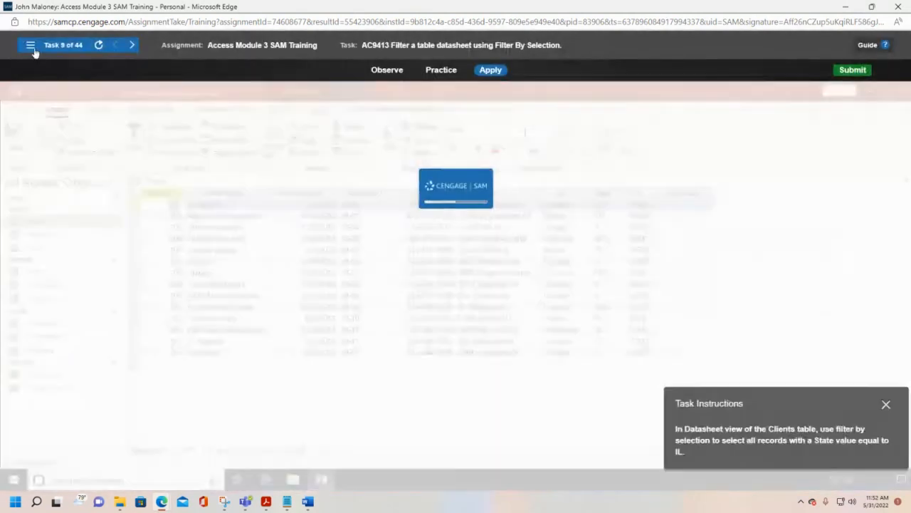
- Reopen the "Delete a record using a form" task, select the entire Client ID 101 record, and delete it with confirmation
left_click(30, 46)
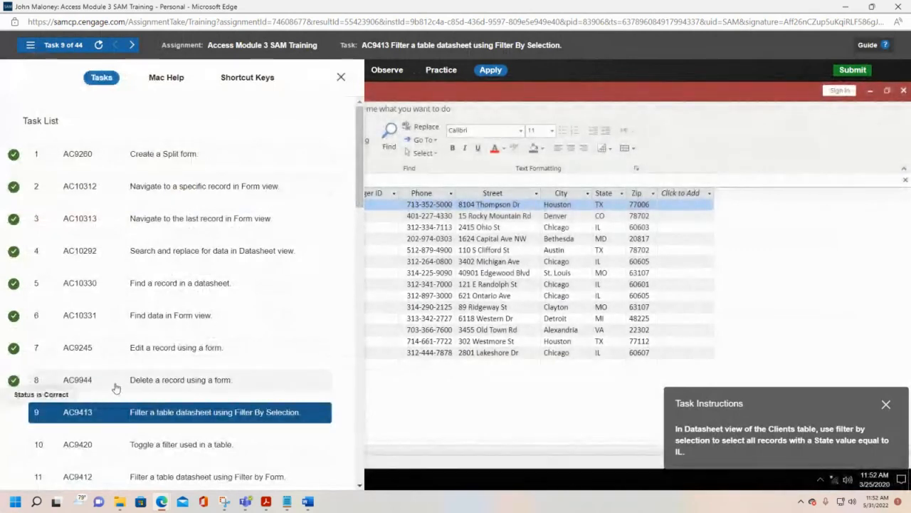
left_click(125, 385)
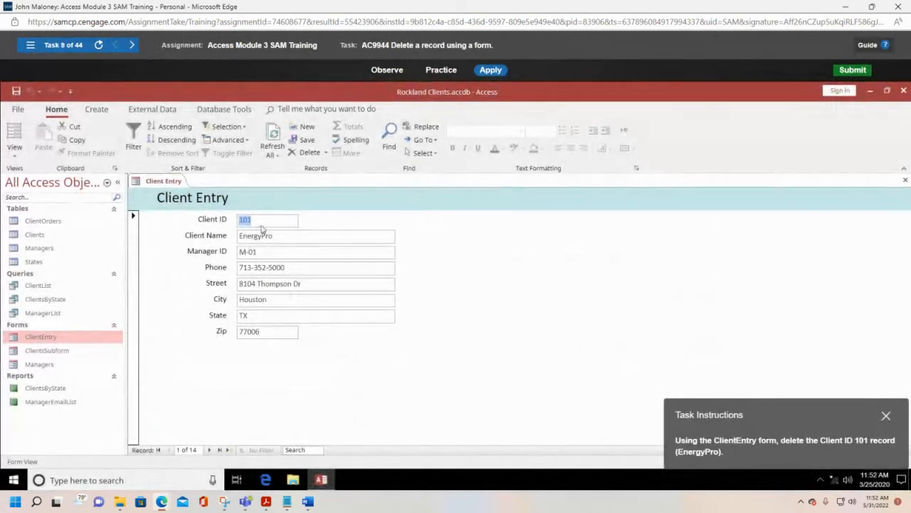
left_click_drag(803, 407, 578, 275)
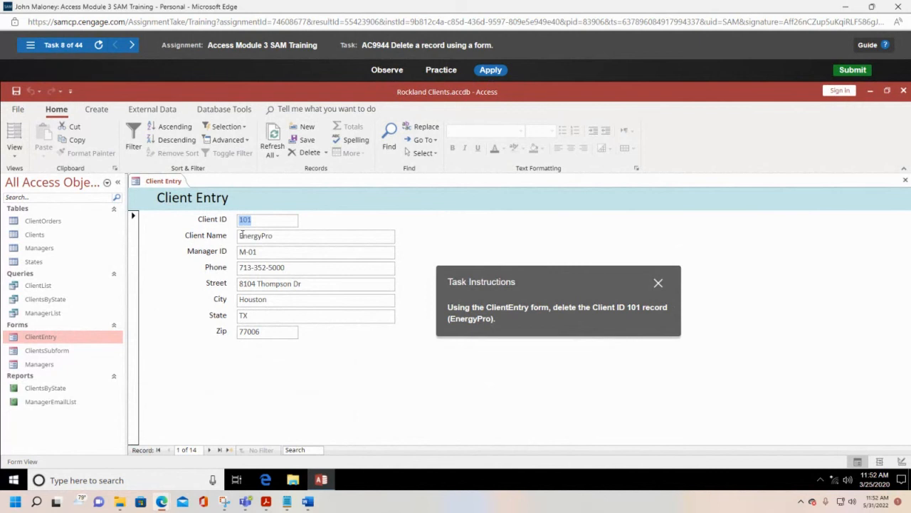
left_click(133, 283)
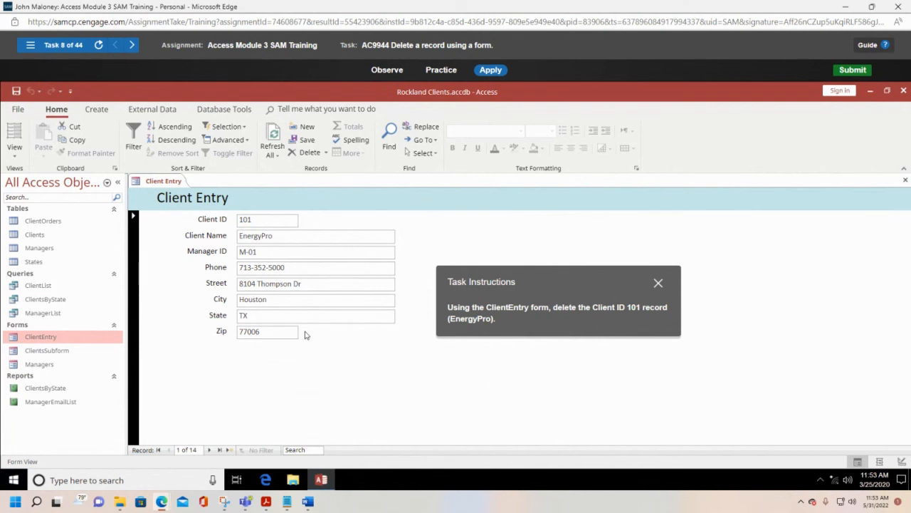
key("Delete")
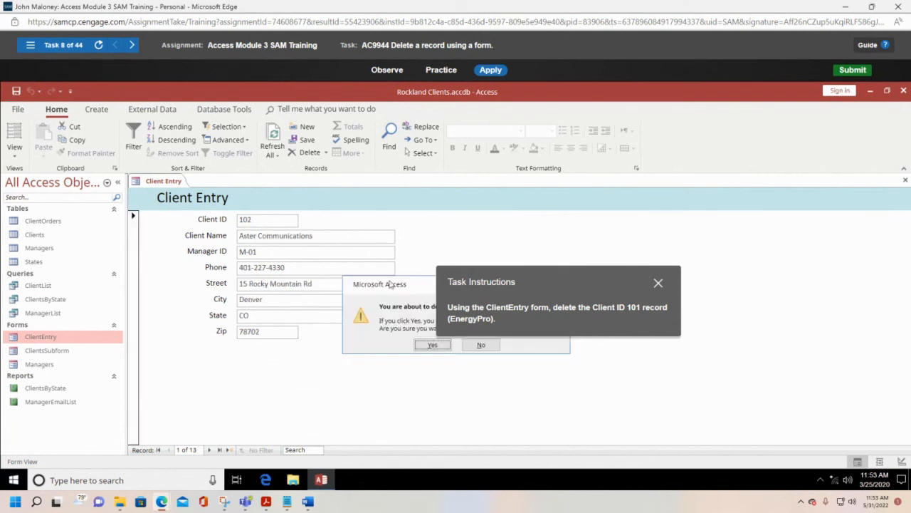
left_click_drag(563, 284, 566, 201)
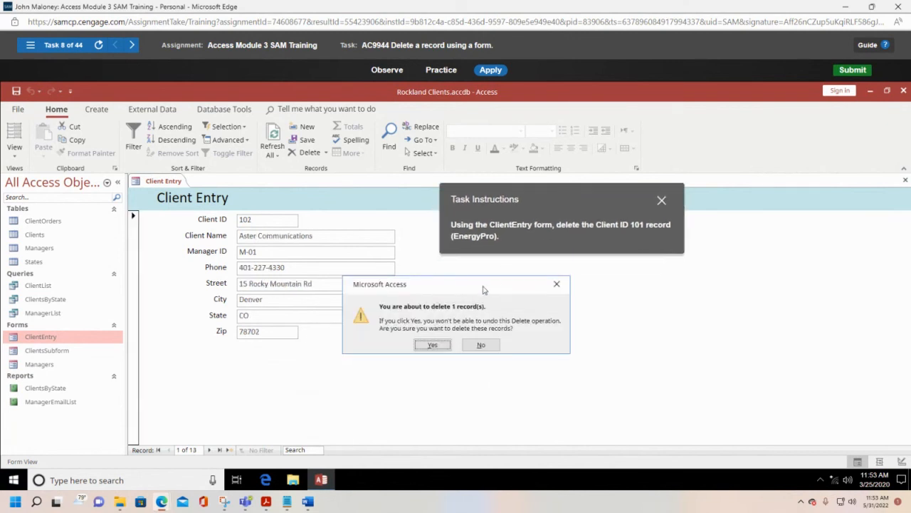
left_click(433, 345)
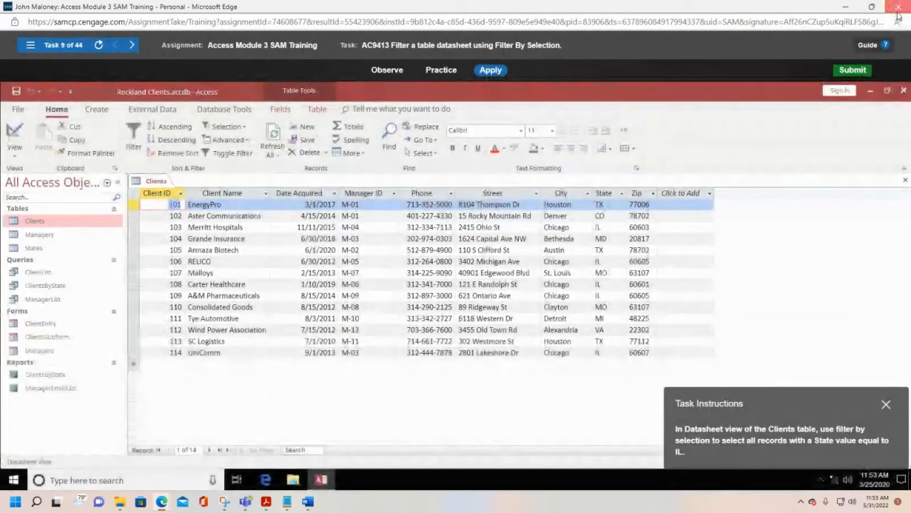
- Close the Access Module 3 SAM Training and start the Access Module 4 SAM Training from the course's activity list
left_click(898, 8)
left_click(855, 92)
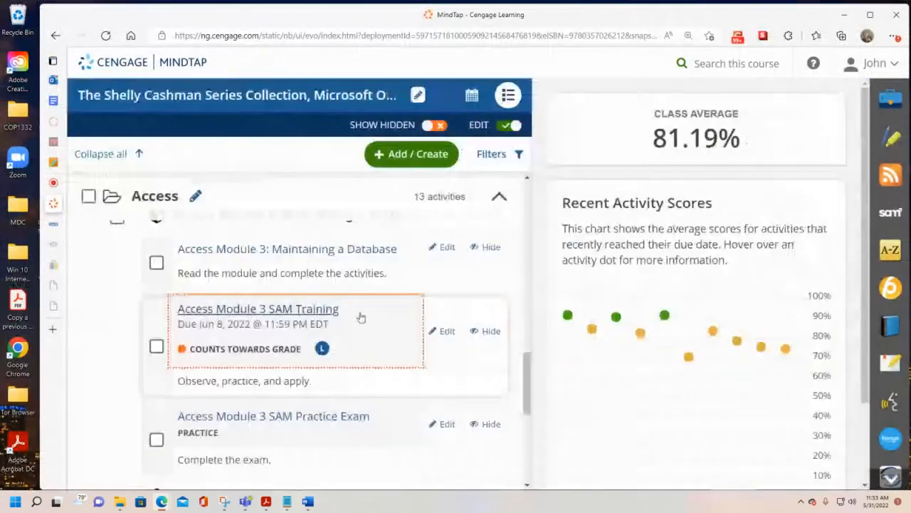
scroll(349, 320, "down", 2)
scroll(324, 331, "down", 2)
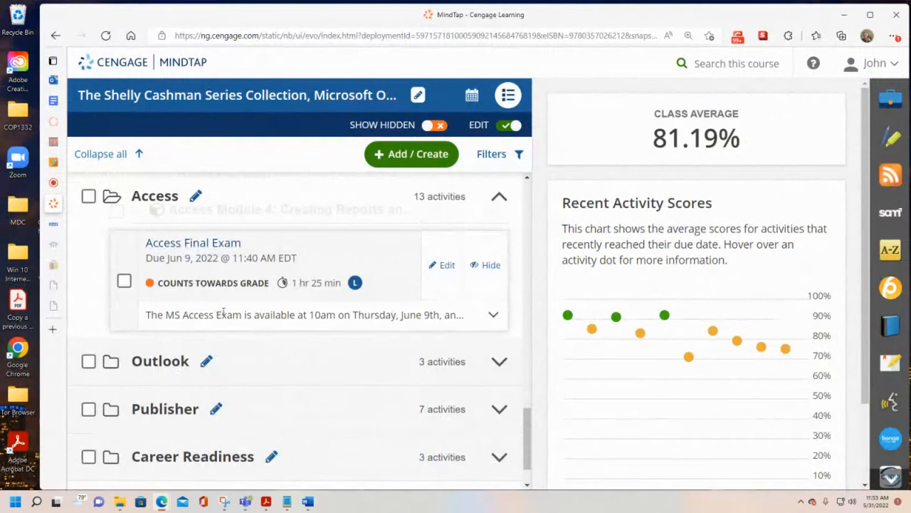
scroll(214, 306, "up", 2)
left_click(249, 356)
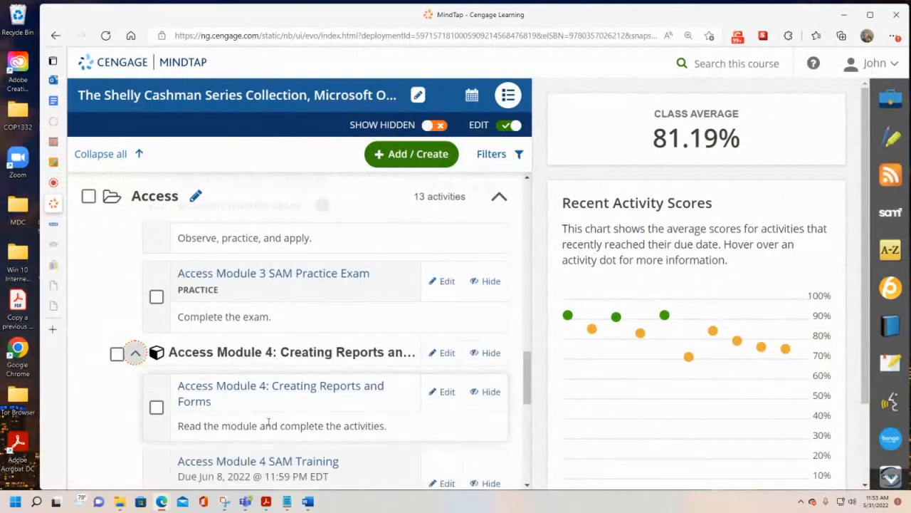
scroll(282, 371, "down", 1)
left_click(282, 369)
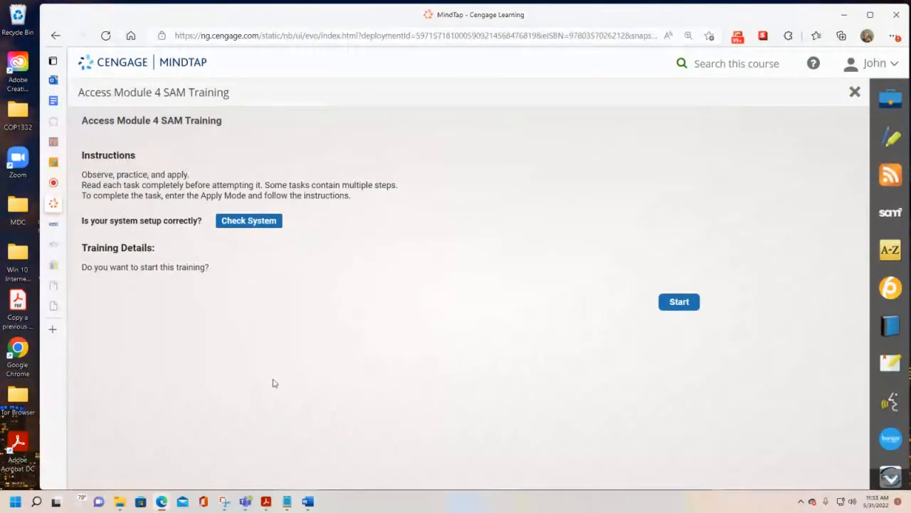
left_click(680, 303)
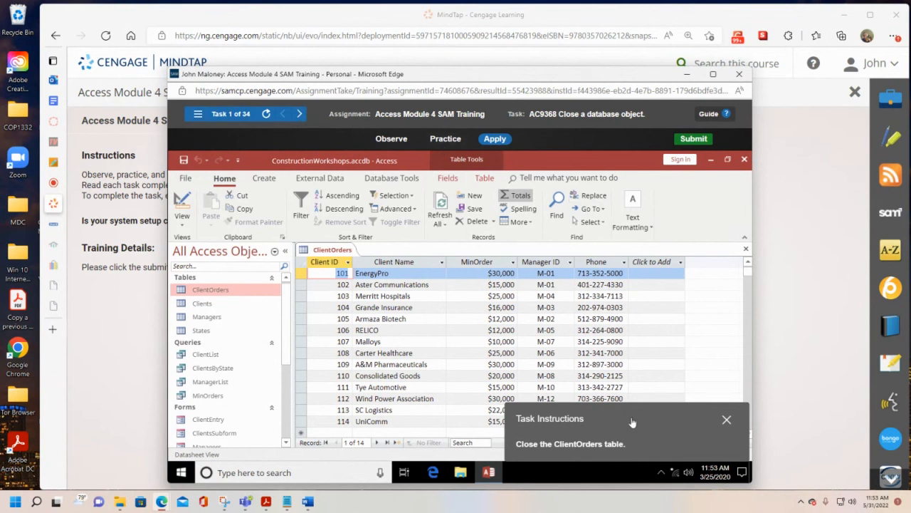
- Close the ClientOrders table, moving the task instructions out of the way first
left_click_drag(631, 420, 612, 305)
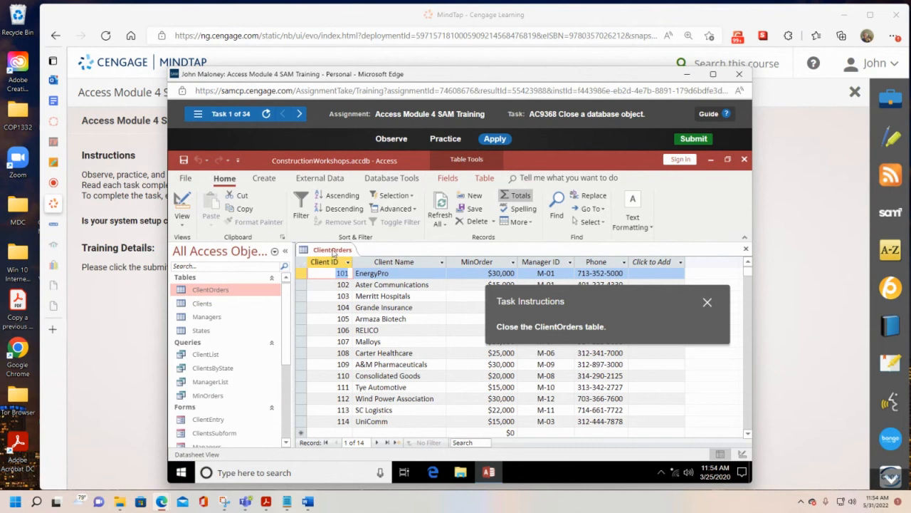
right_click(335, 252)
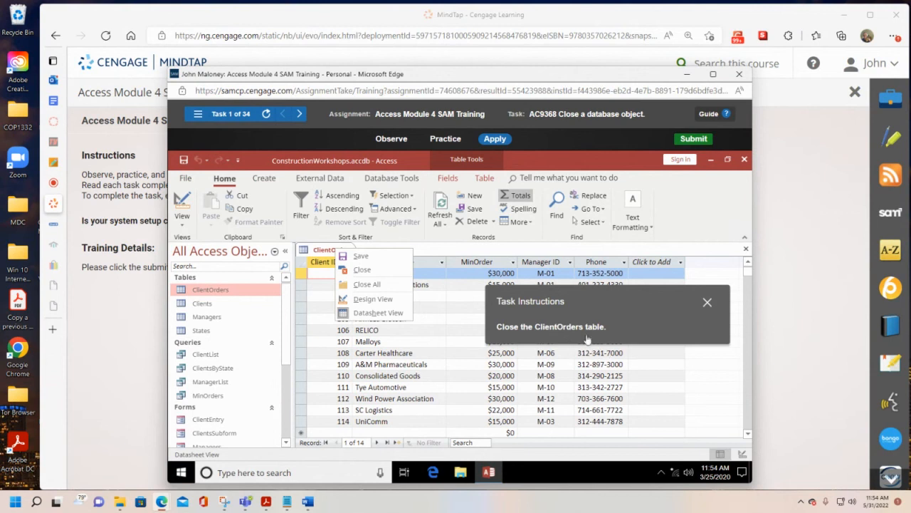
left_click(369, 271)
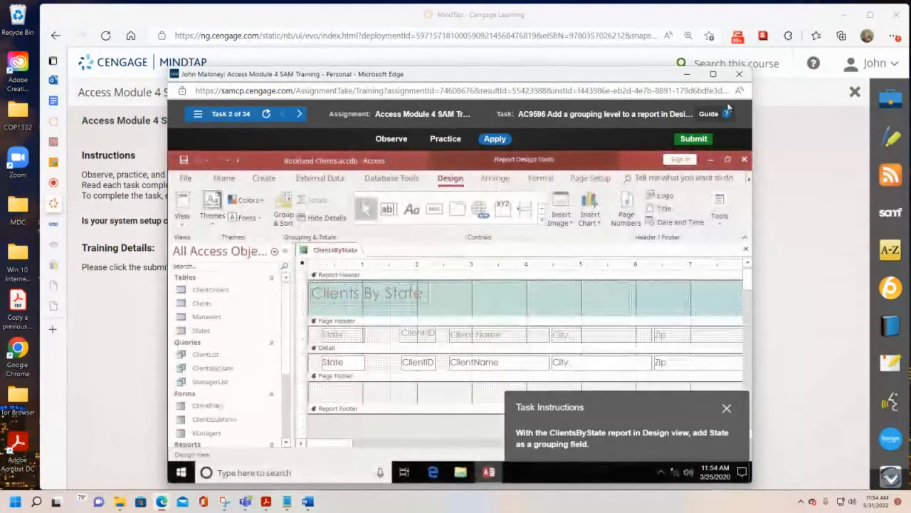
- Maximize the training window and add State as a grouping field to the ClientsByState report in Design view
left_click(713, 74)
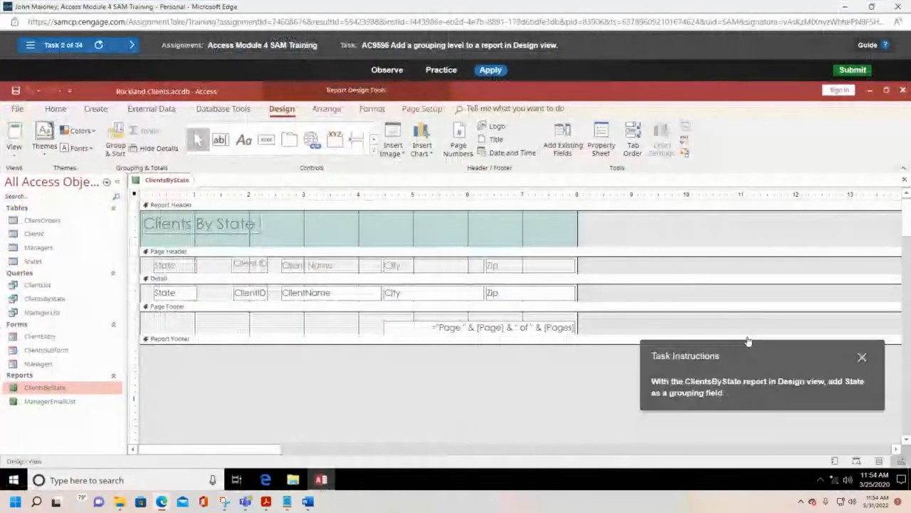
left_click_drag(748, 341, 698, 187)
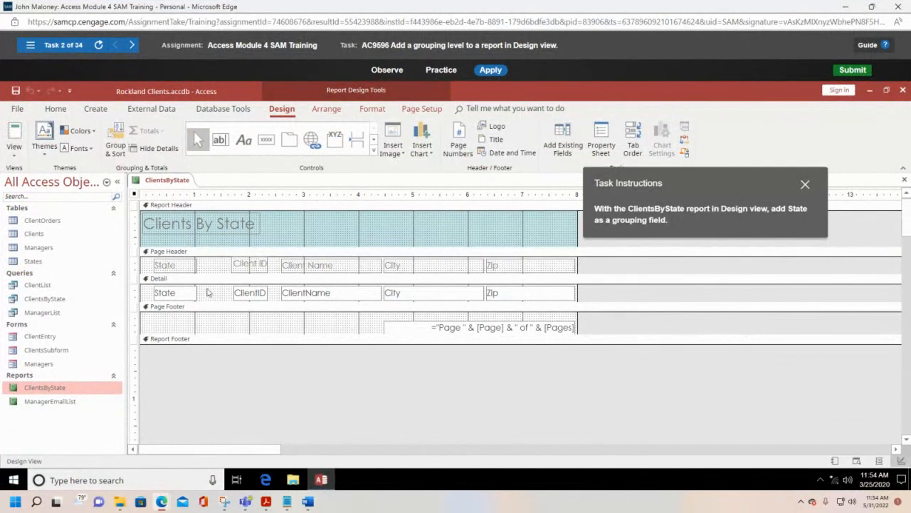
left_click(15, 156)
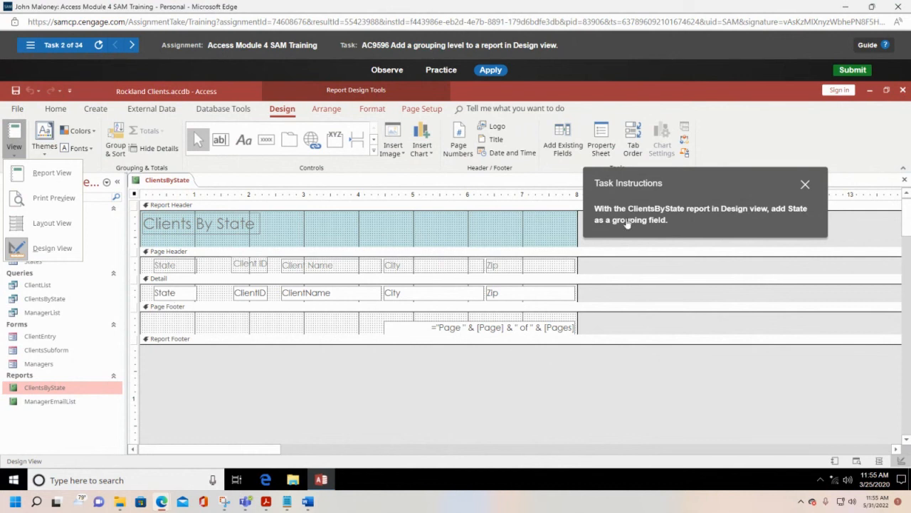
left_click(175, 295)
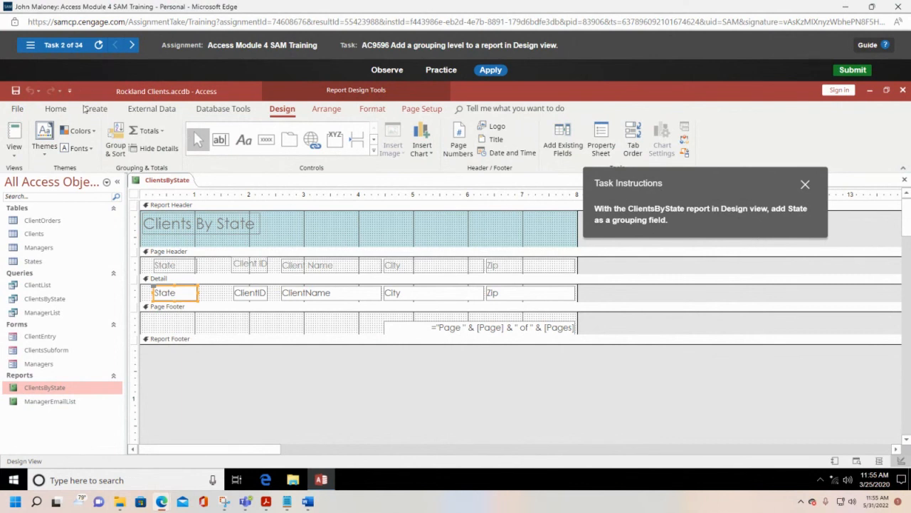
left_click(116, 148)
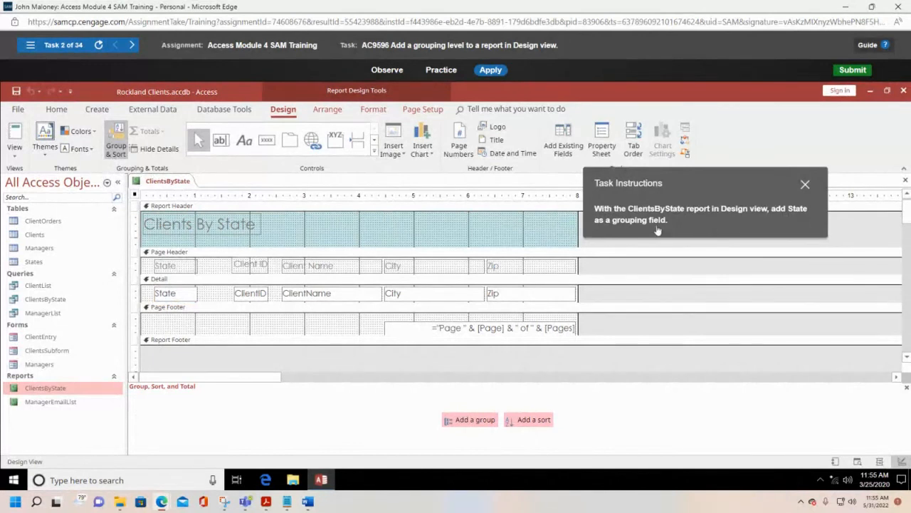
left_click(477, 420)
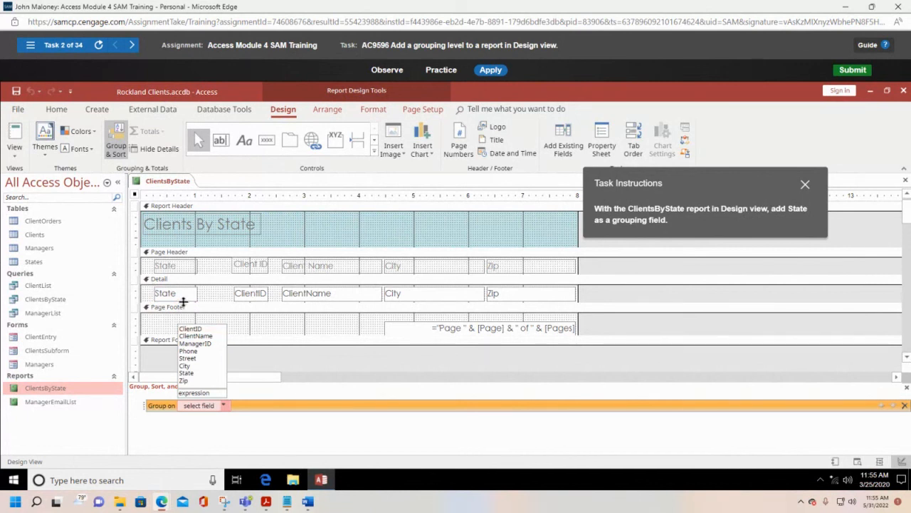
left_click(197, 375)
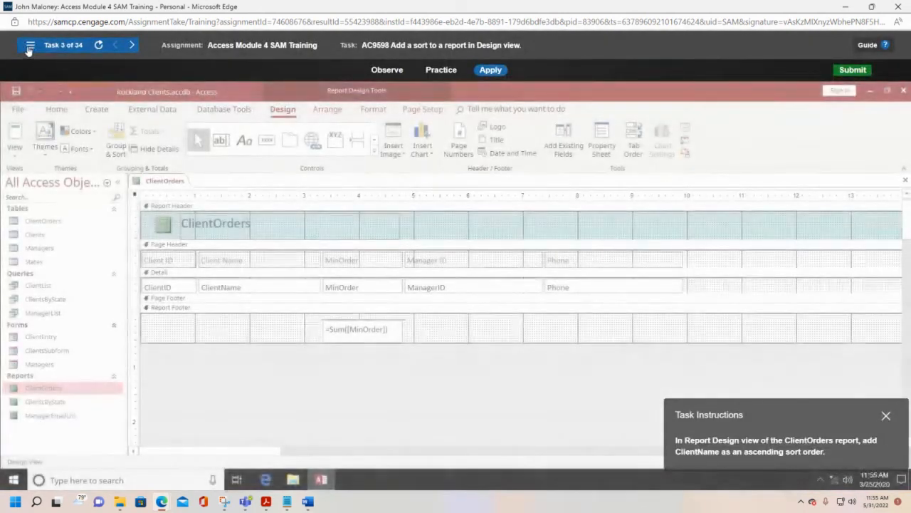
- Reopen the "Add a grouping level to a report in Design view" task and group the ClientsByState report on State again
left_click(30, 45)
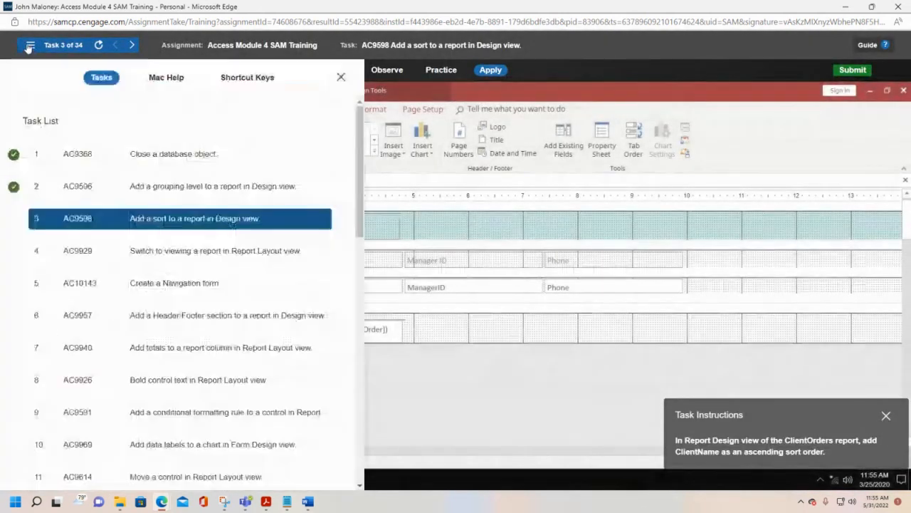
left_click(158, 191)
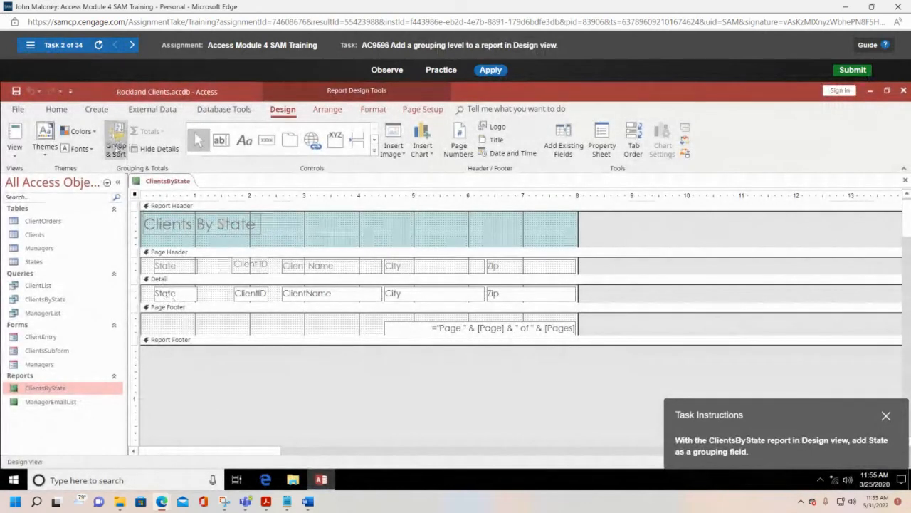
left_click_drag(797, 415, 520, 256)
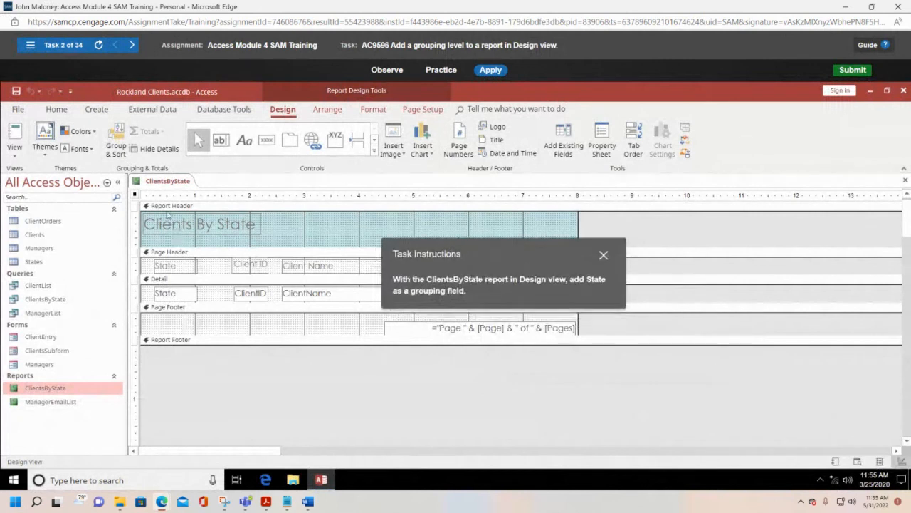
left_click(116, 142)
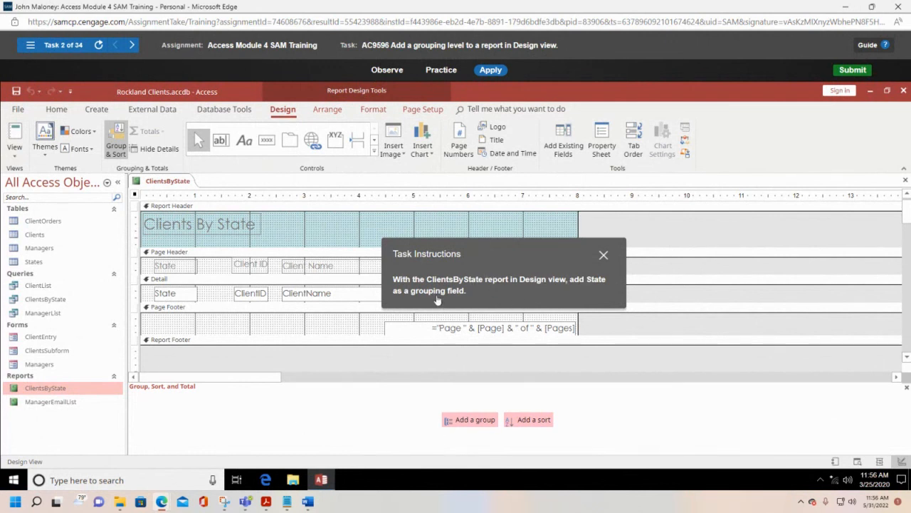
left_click(472, 420)
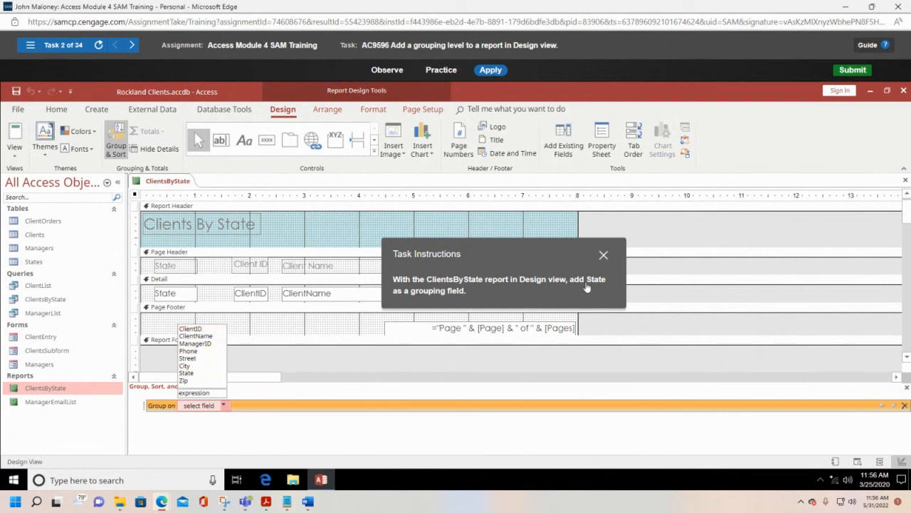
left_click(187, 373)
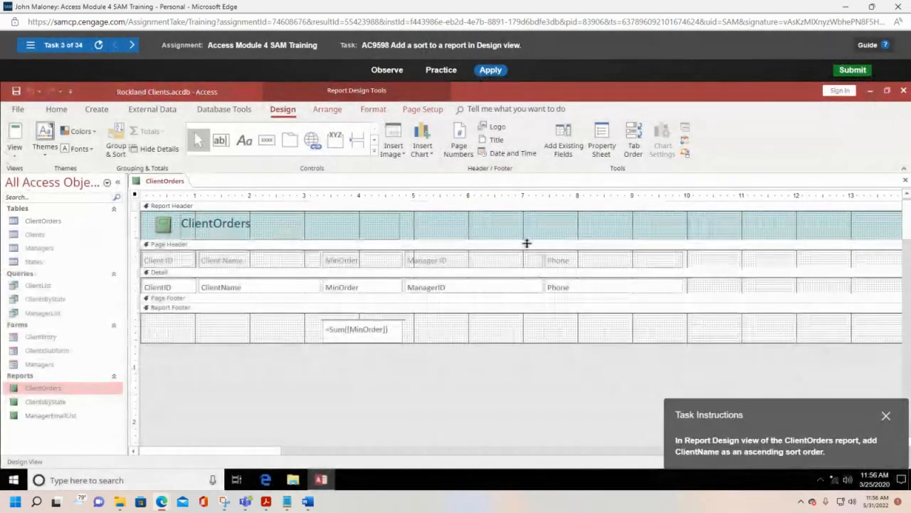
- Add an ascending sort on ClientName to the ClientOrders report in Design view
left_click_drag(831, 427, 630, 218)
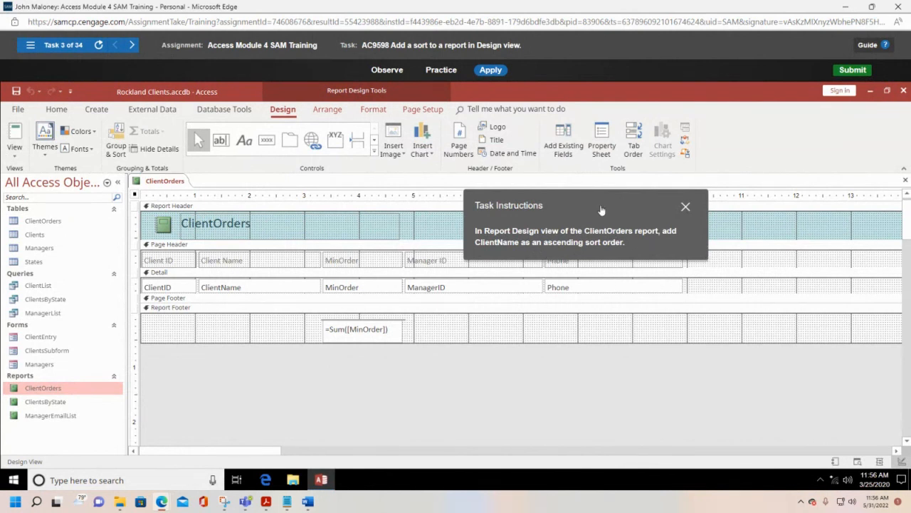
left_click_drag(612, 203, 621, 251)
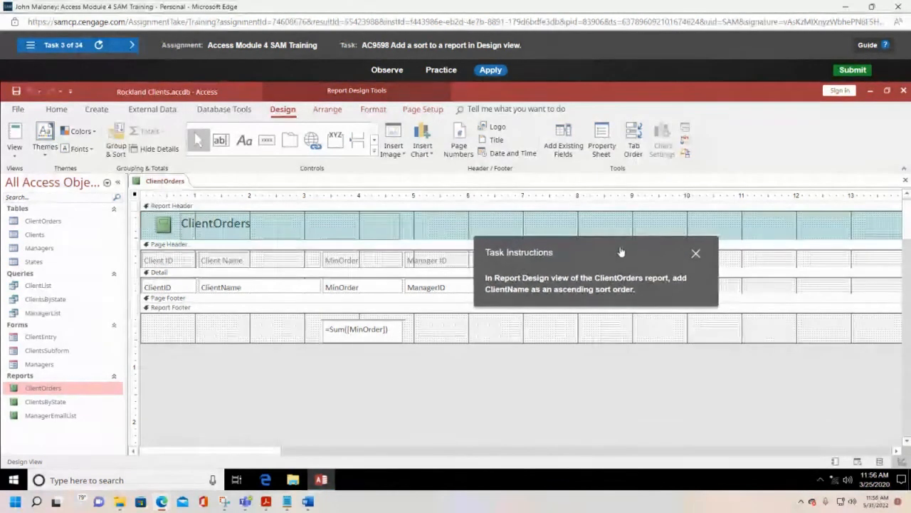
left_click(14, 147)
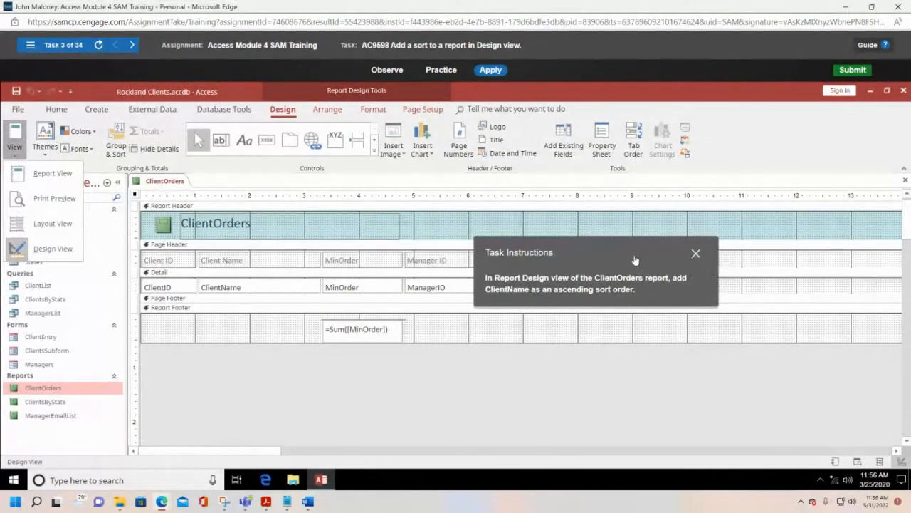
left_click_drag(631, 255, 590, 209)
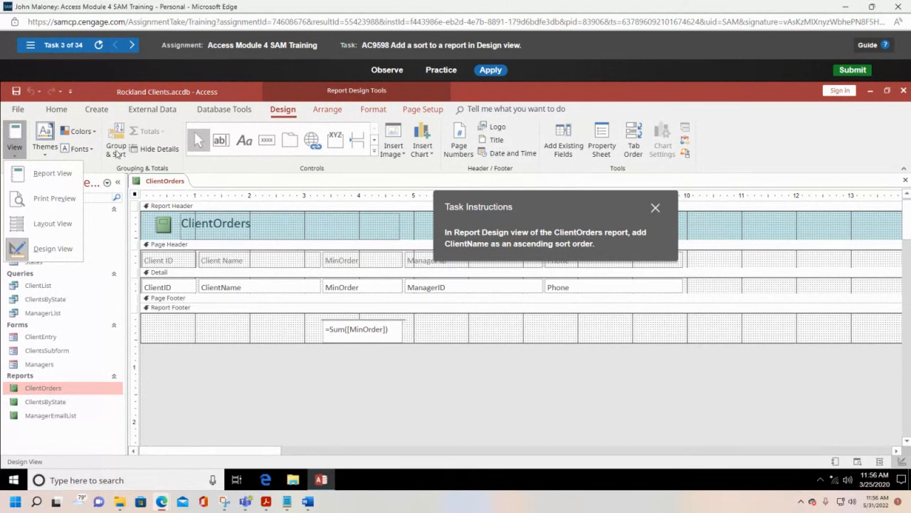
left_click(117, 151)
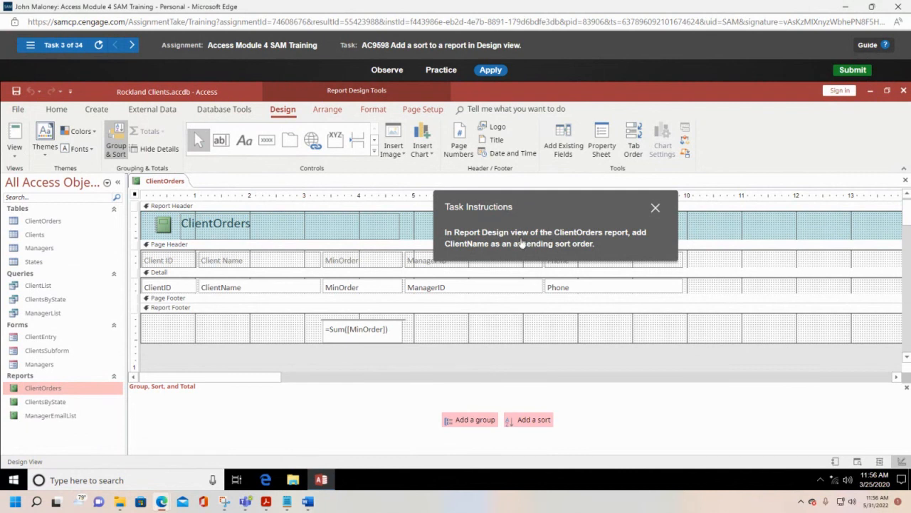
left_click(540, 424)
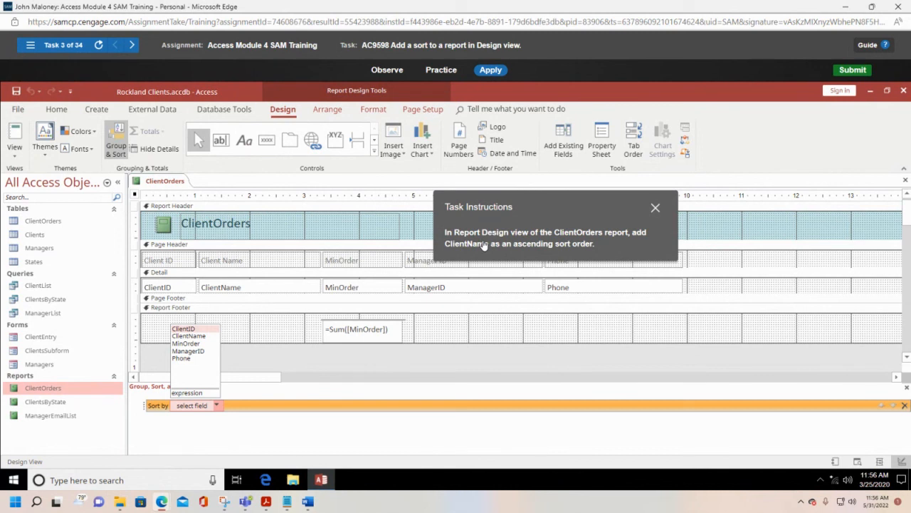
left_click(204, 336)
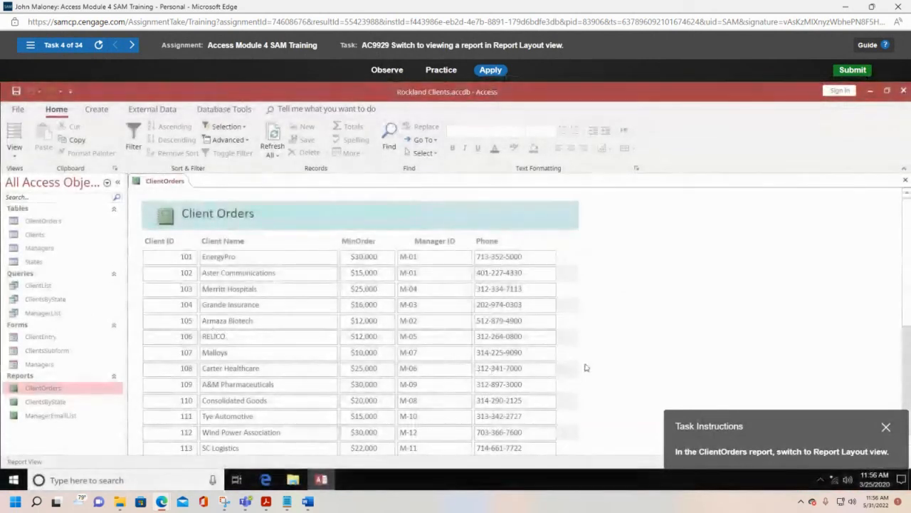
- Switch the ClientOrders report from Report view to Layout view
left_click_drag(785, 422, 683, 247)
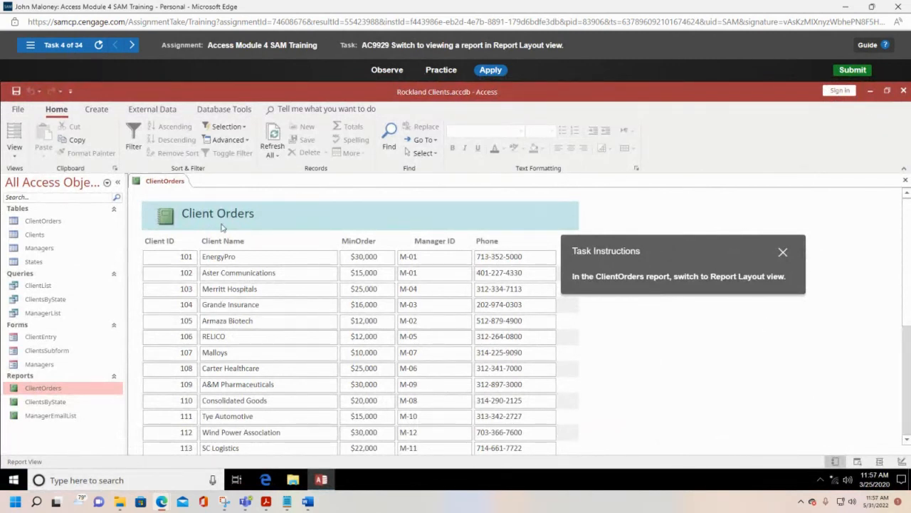
left_click(13, 158)
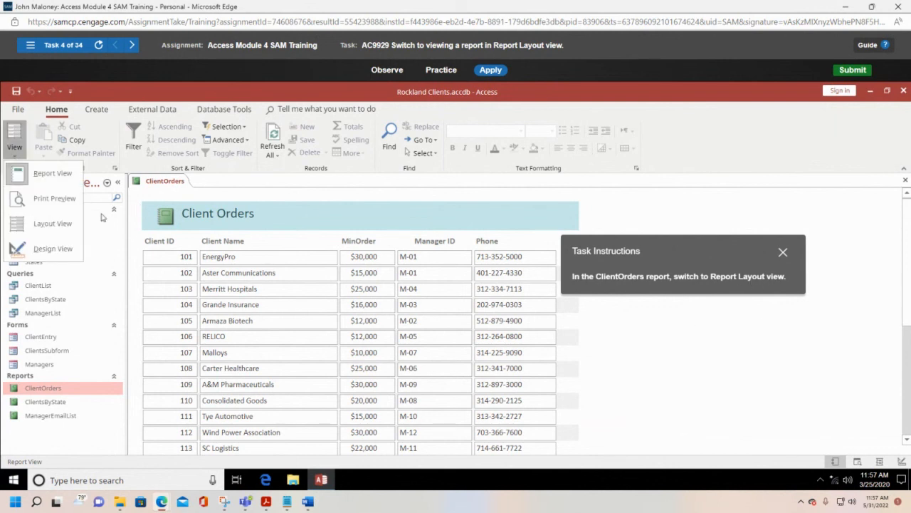
left_click(53, 224)
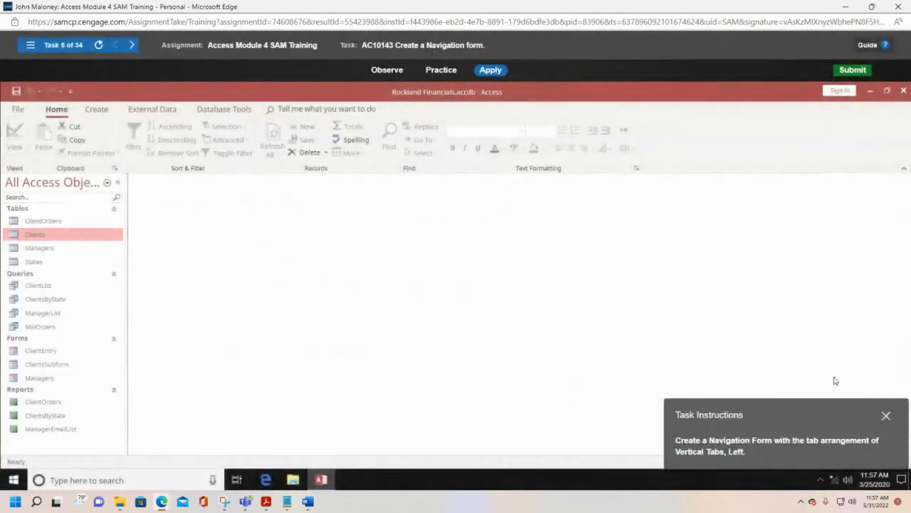
- Create a Navigation form with the Vertical Tabs, Left arrangement
left_click_drag(838, 415, 595, 227)
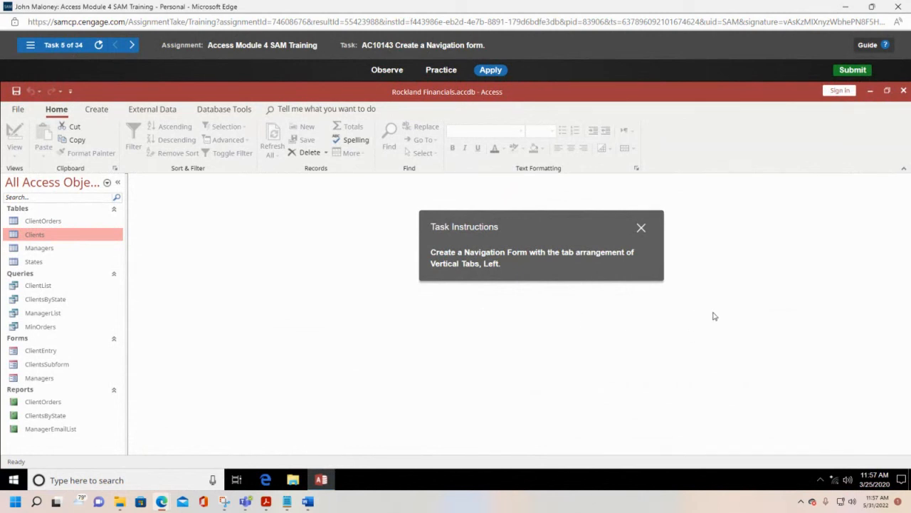
left_click(87, 112)
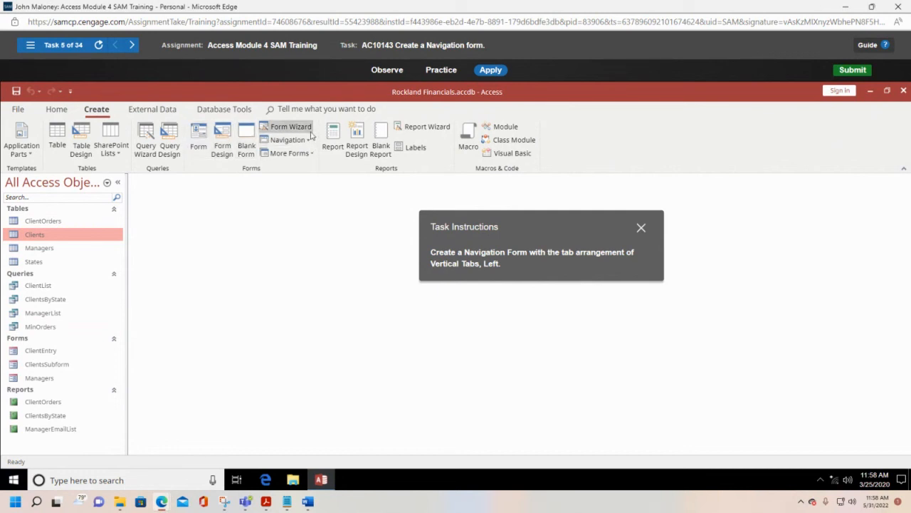
left_click(306, 154)
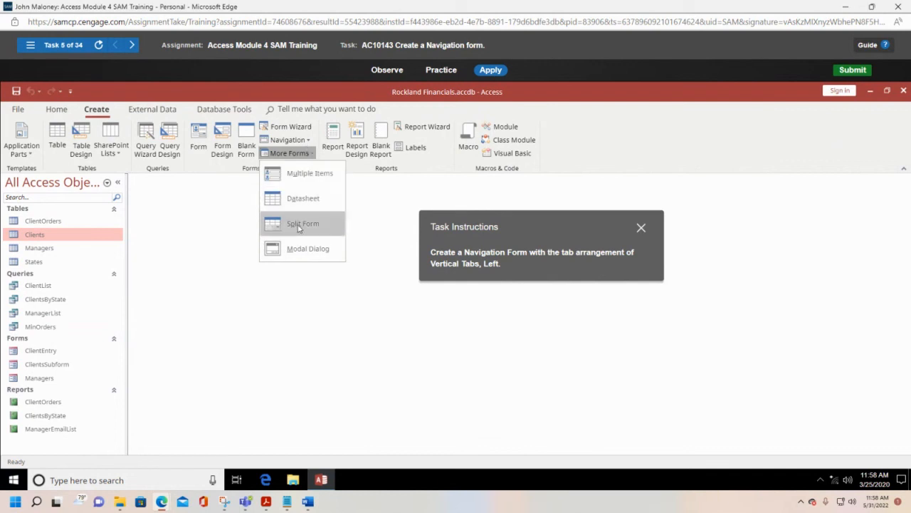
left_click(309, 140)
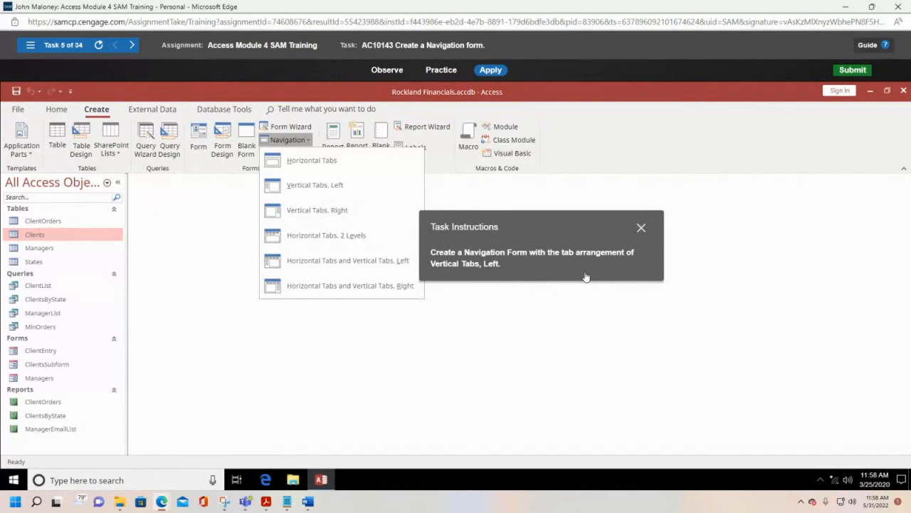
left_click(322, 189)
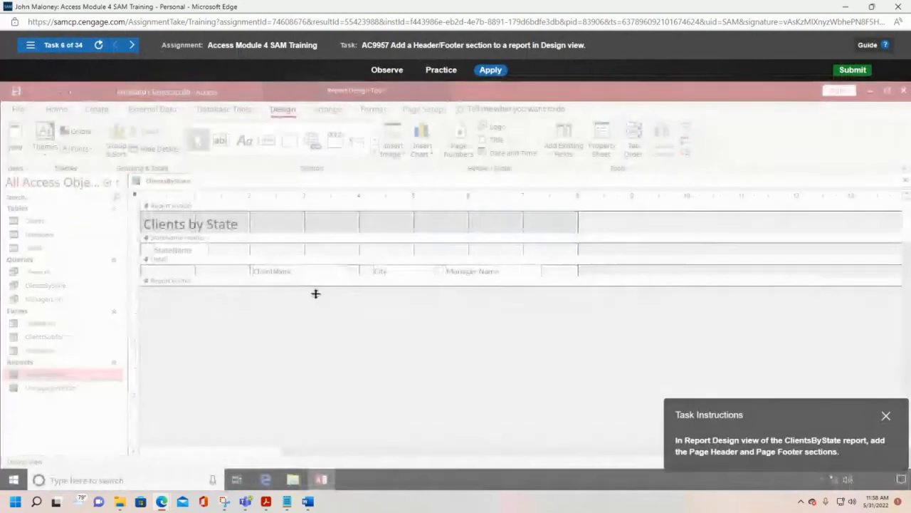
- Add the Page Header and Page Footer sections to the ClientsByState report in Design view
left_click_drag(820, 423, 596, 236)
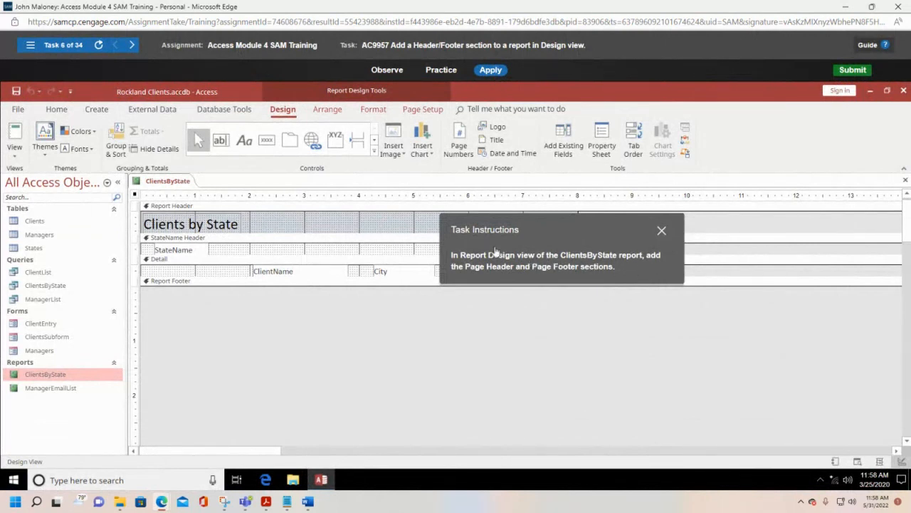
left_click(15, 151)
left_click(56, 252)
left_click(14, 148)
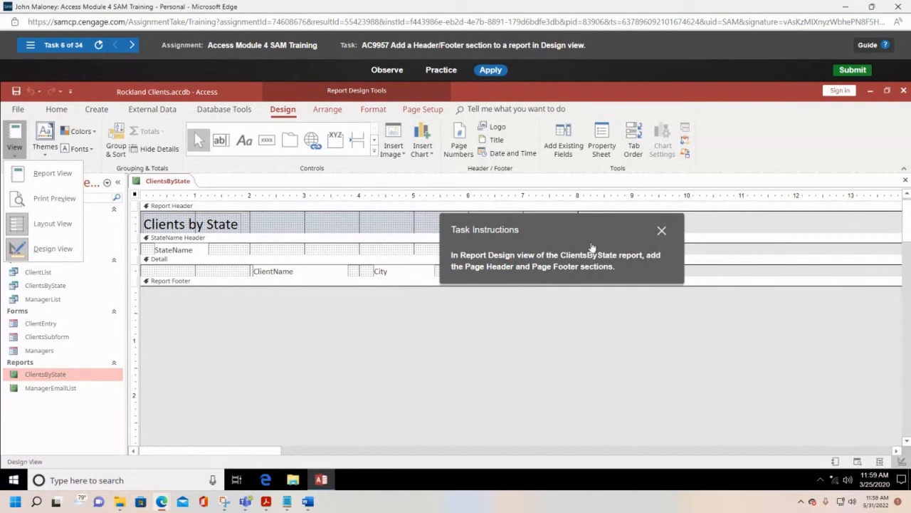
left_click_drag(583, 230, 431, 312)
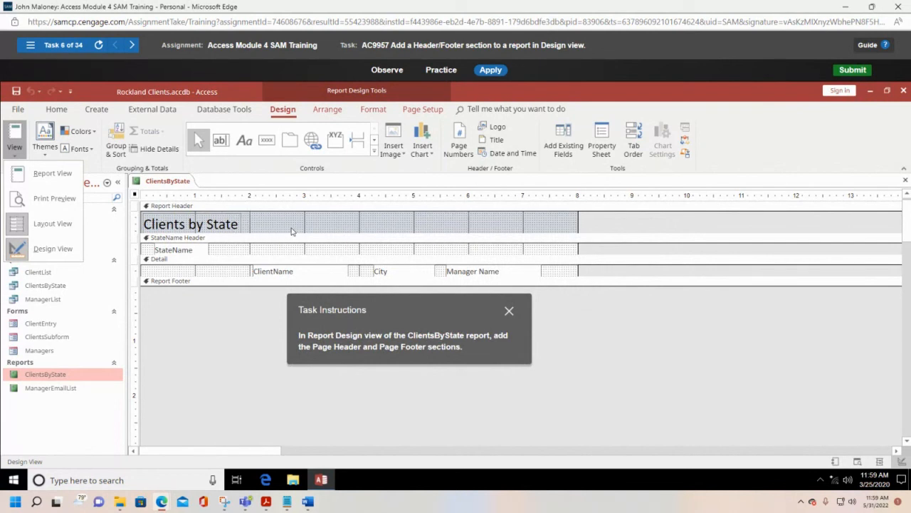
right_click(245, 207)
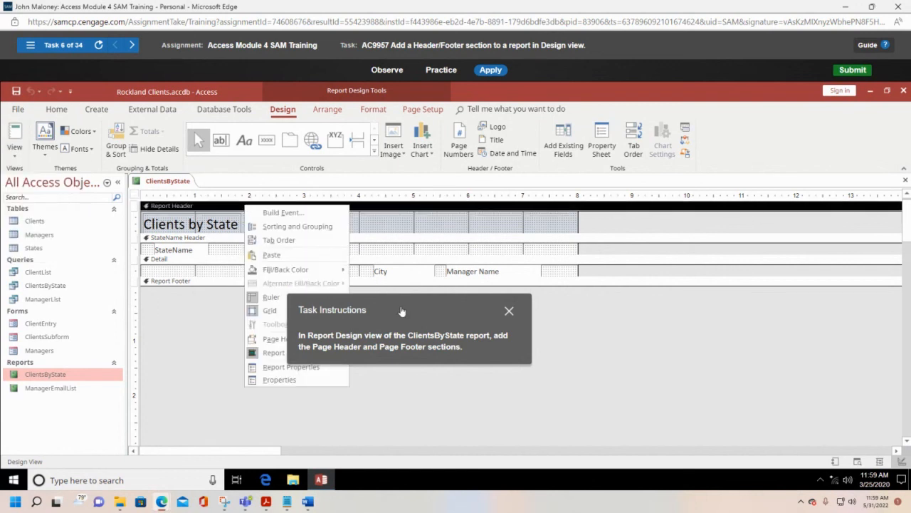
left_click_drag(402, 311, 496, 257)
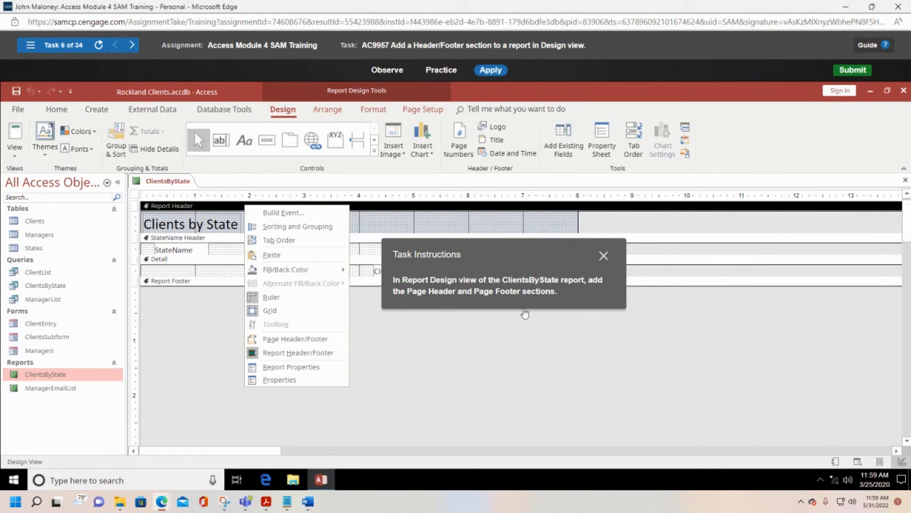
left_click(304, 340)
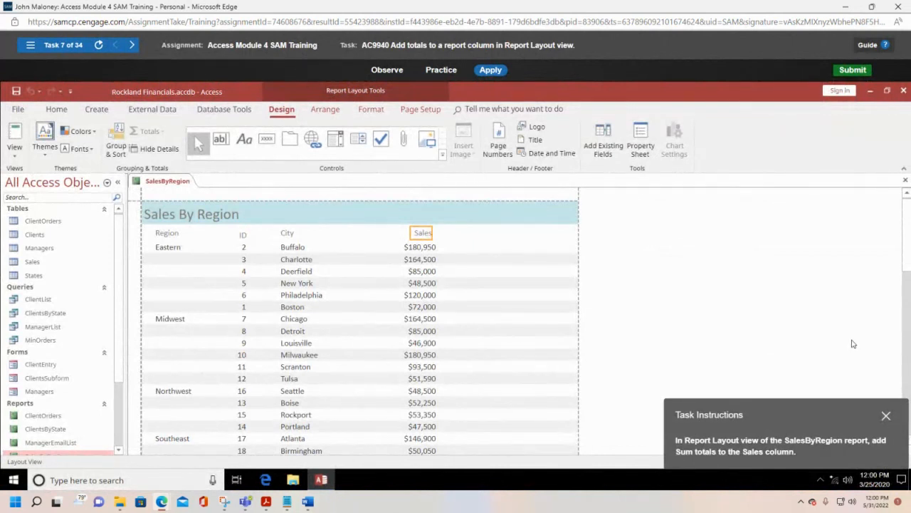
- Add Sum totals to the Sales column of the SalesByRegion report in Layout view
left_click_drag(826, 412, 598, 262)
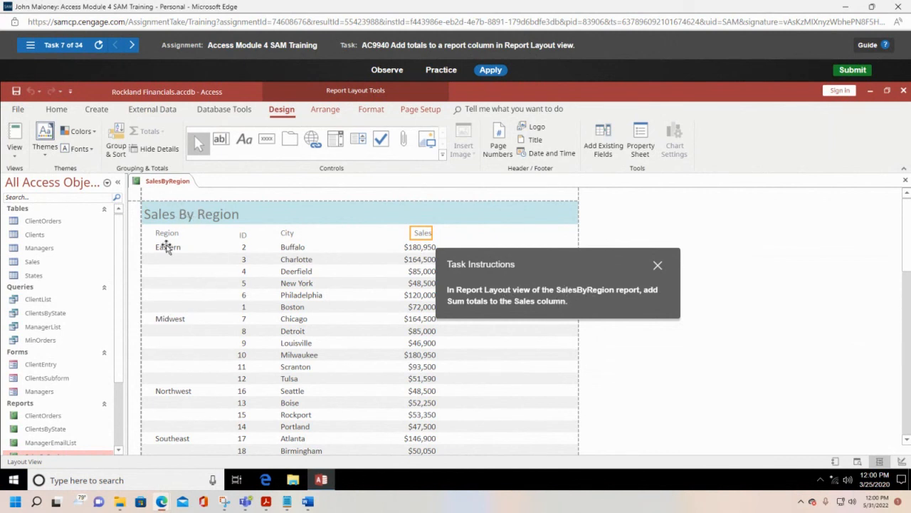
left_click(16, 157)
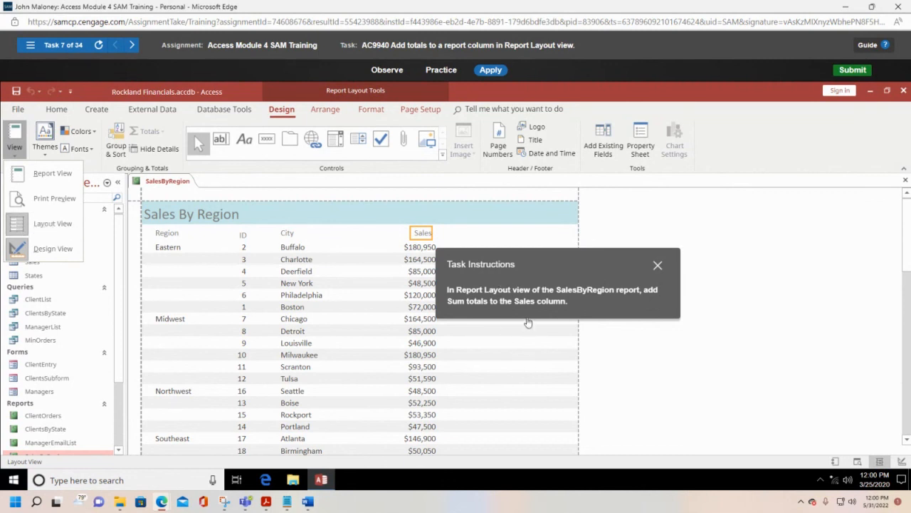
left_click_drag(576, 257, 733, 212)
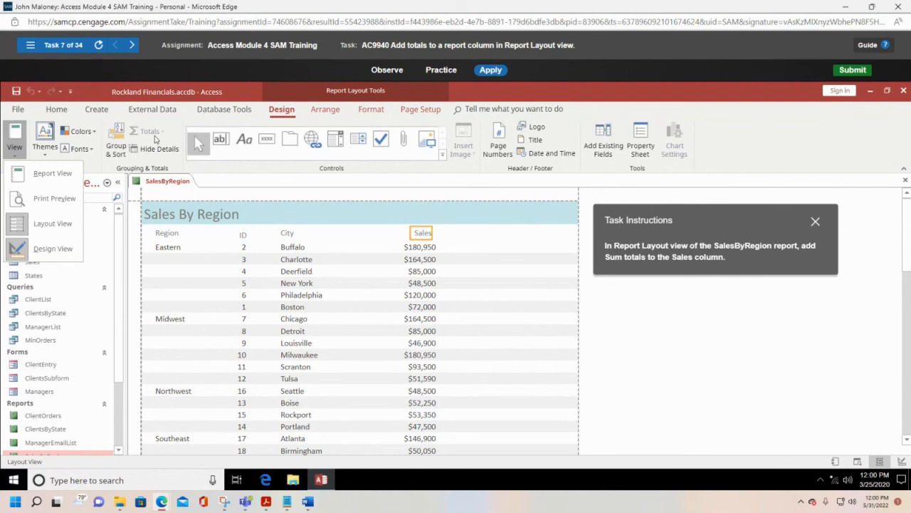
left_click(421, 249)
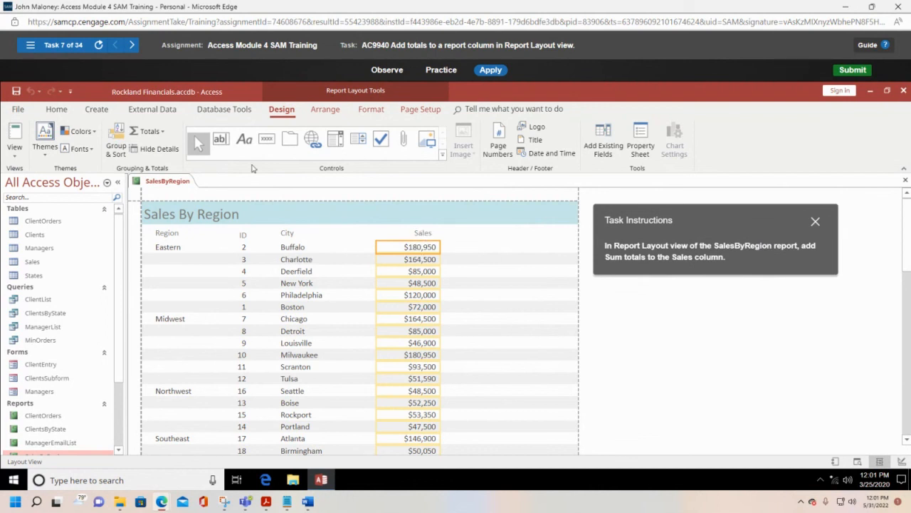
left_click(165, 133)
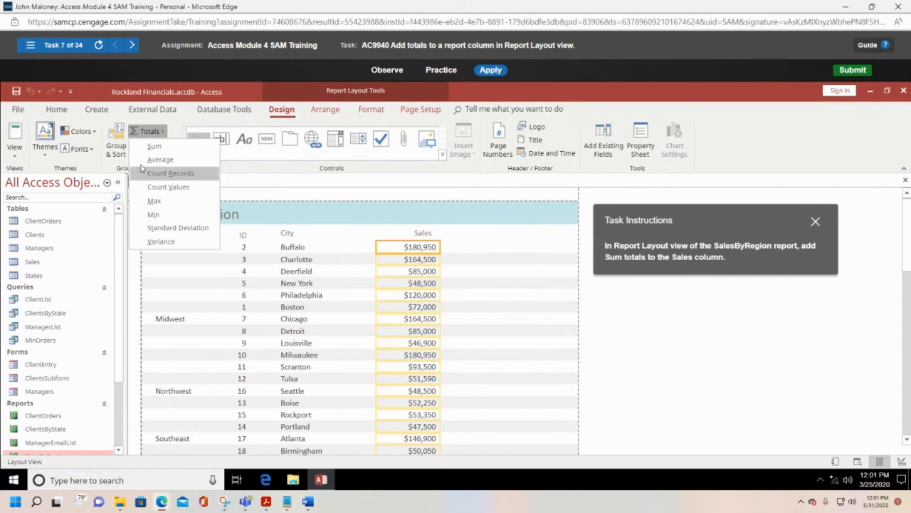
left_click(155, 146)
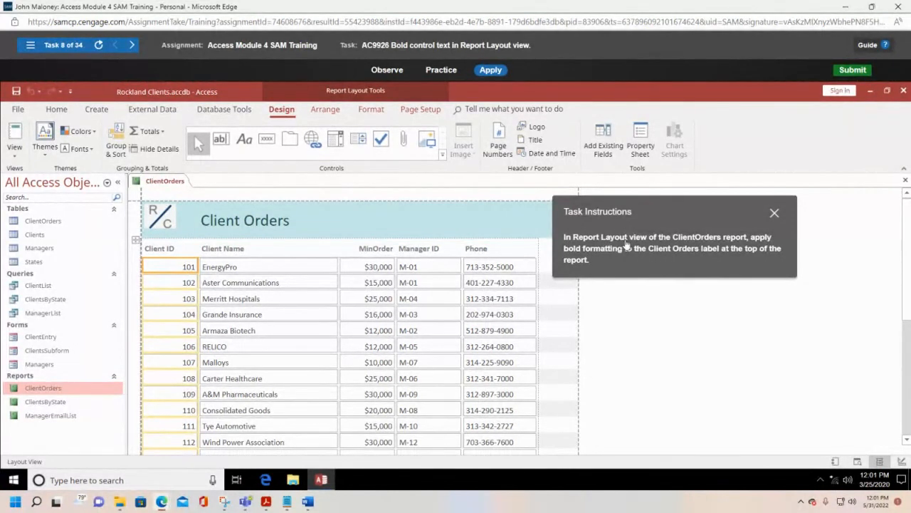
- Apply bold formatting to the Client Orders label at the top of the ClientOrders report in Layout view
left_click(17, 155)
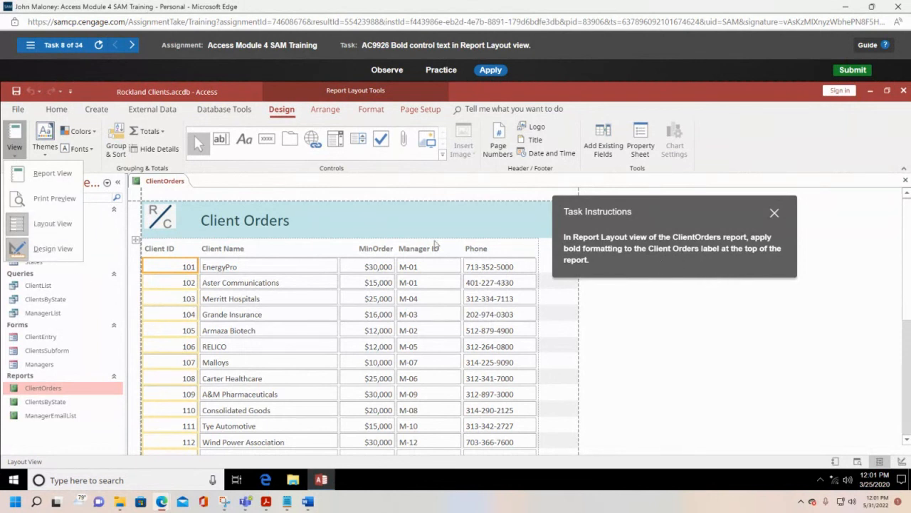
left_click(257, 223)
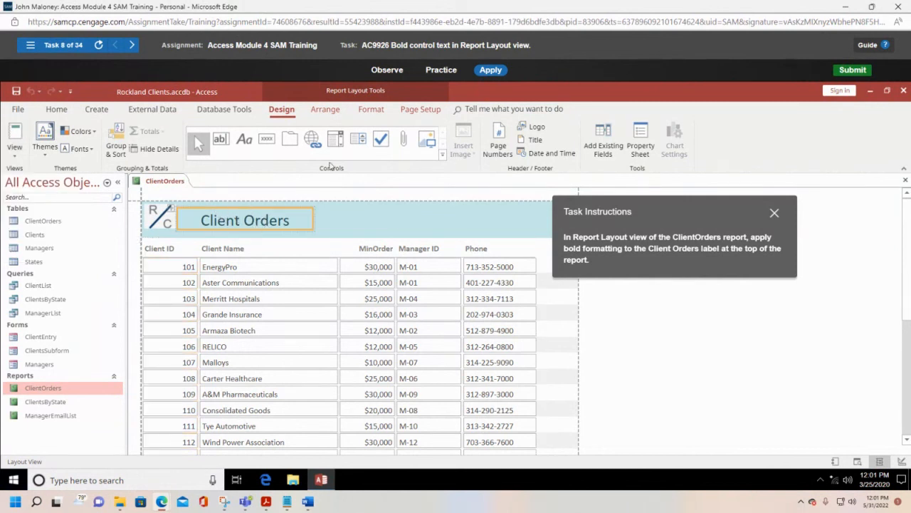
left_click(370, 113)
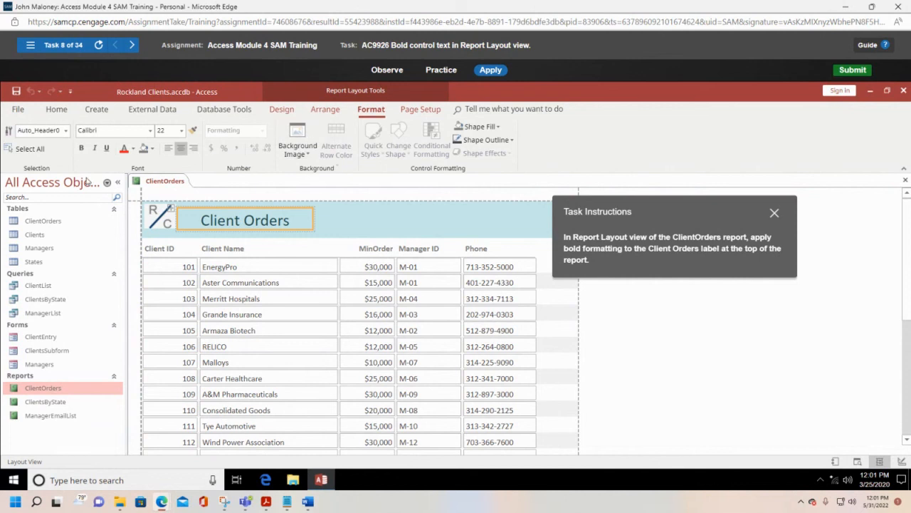
left_click(83, 148)
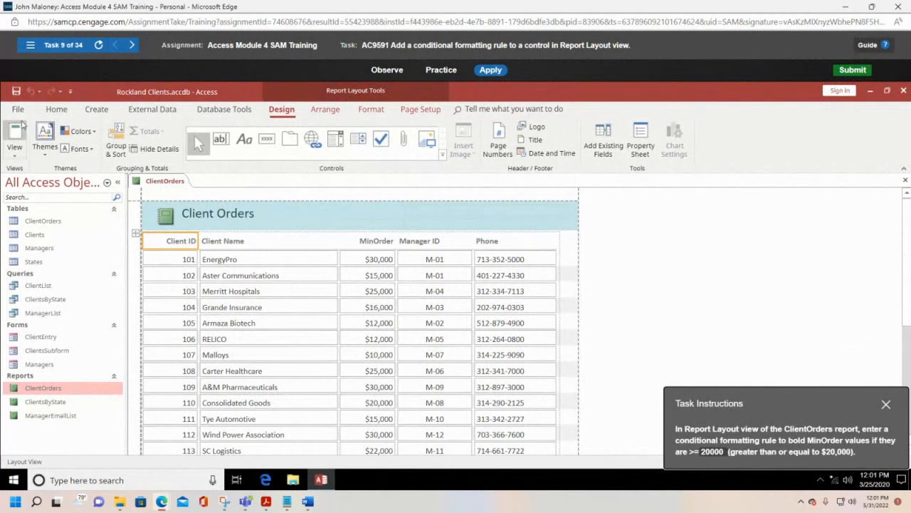
- Close the SAM Training window and exit the Access Module 4 SAM Training activity to the MindTap course outline
left_click(899, 6)
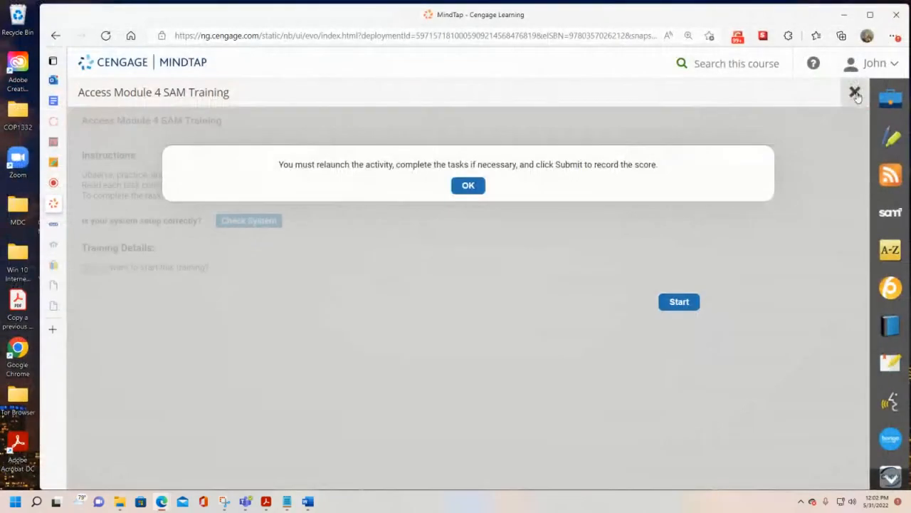
left_click(854, 92)
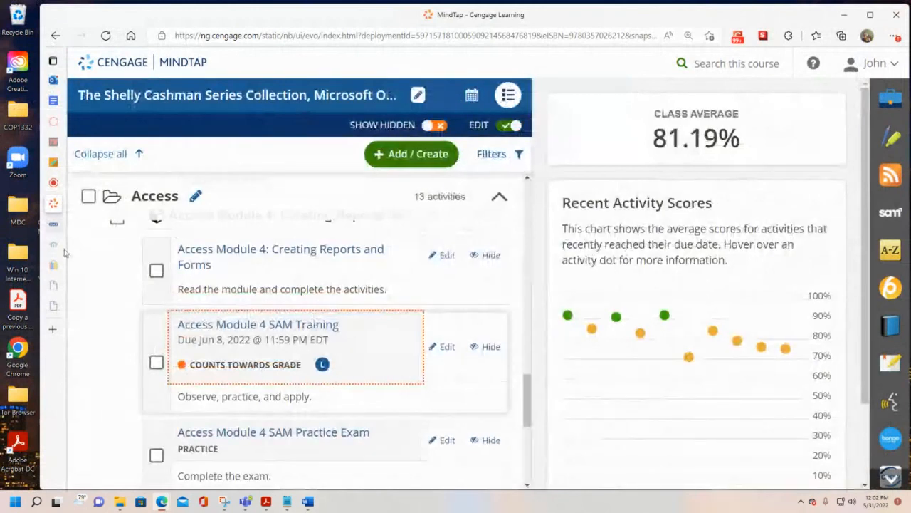
- Switch to the MS Access MindTap Training Demonstration session in Bb Collaborate and open its session options
mouse_move(54, 182)
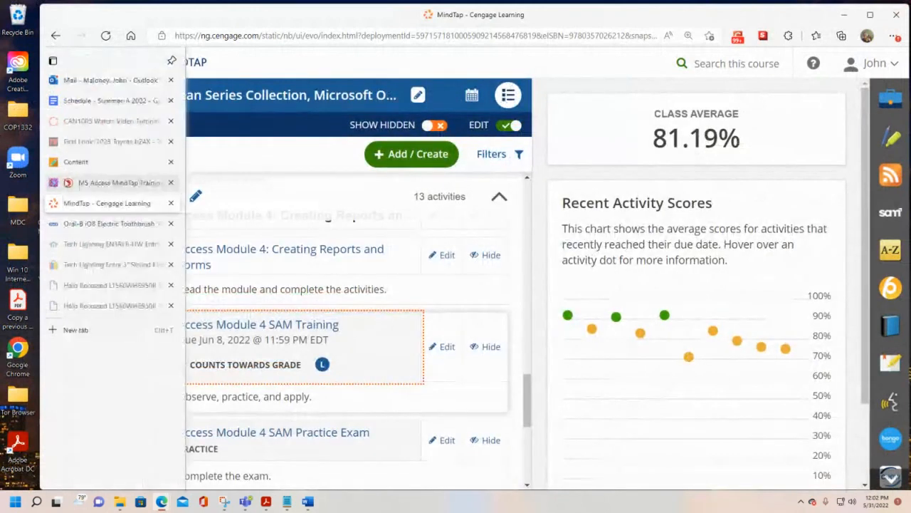
left_click(114, 183)
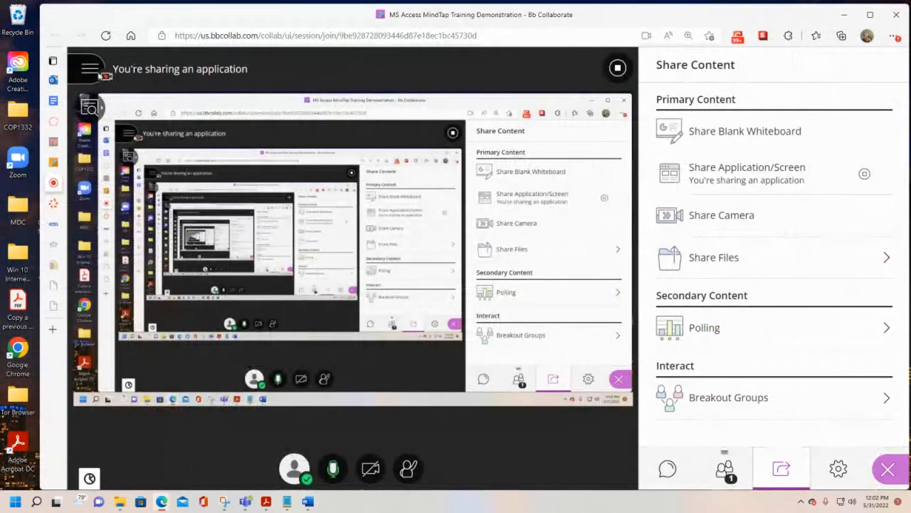
left_click(89, 69)
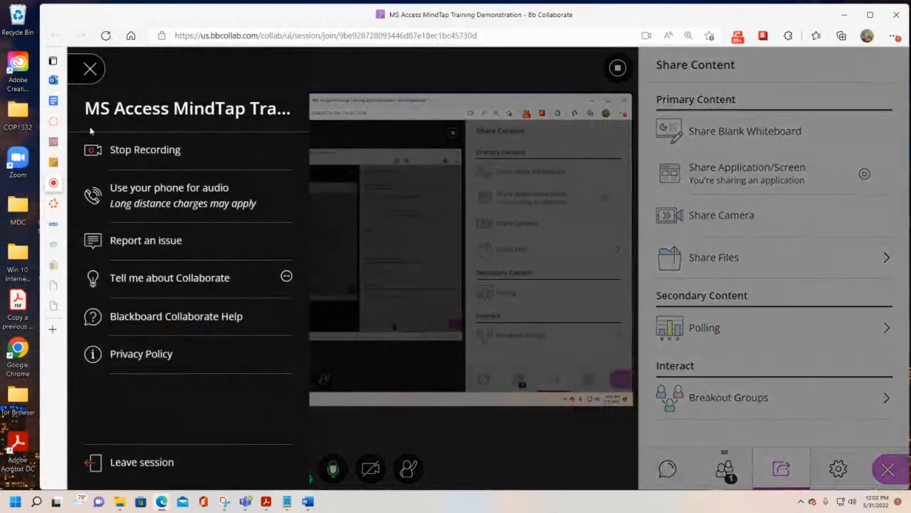